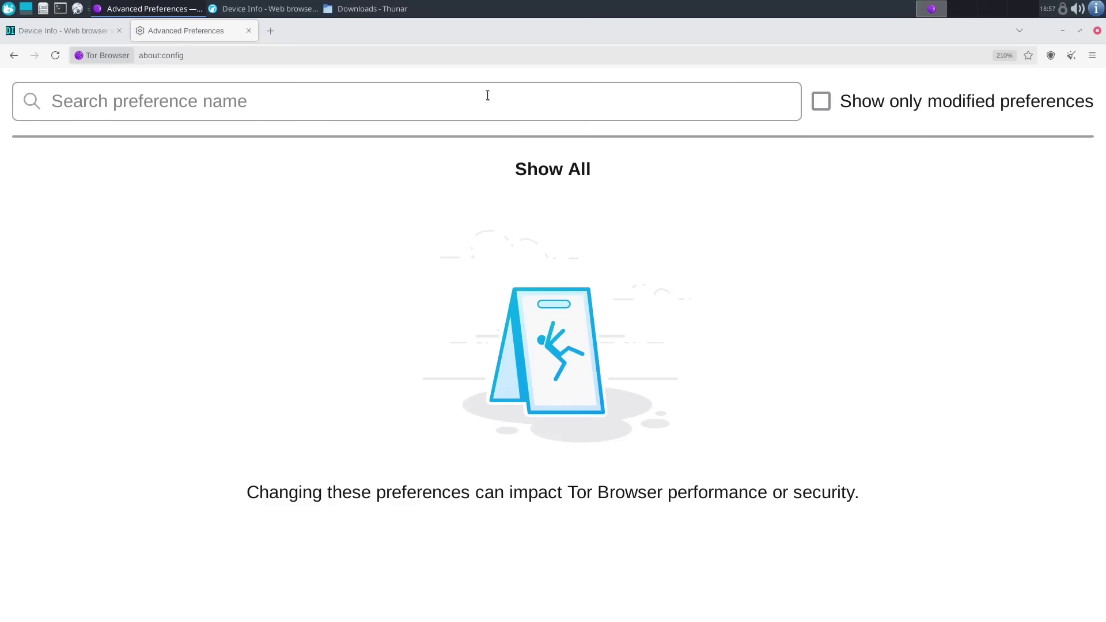
- Create the string preference general.useragent.override and paste a Firefox user-agent string as its value
{"action": "left_click", "coordinate": [486, 102]}
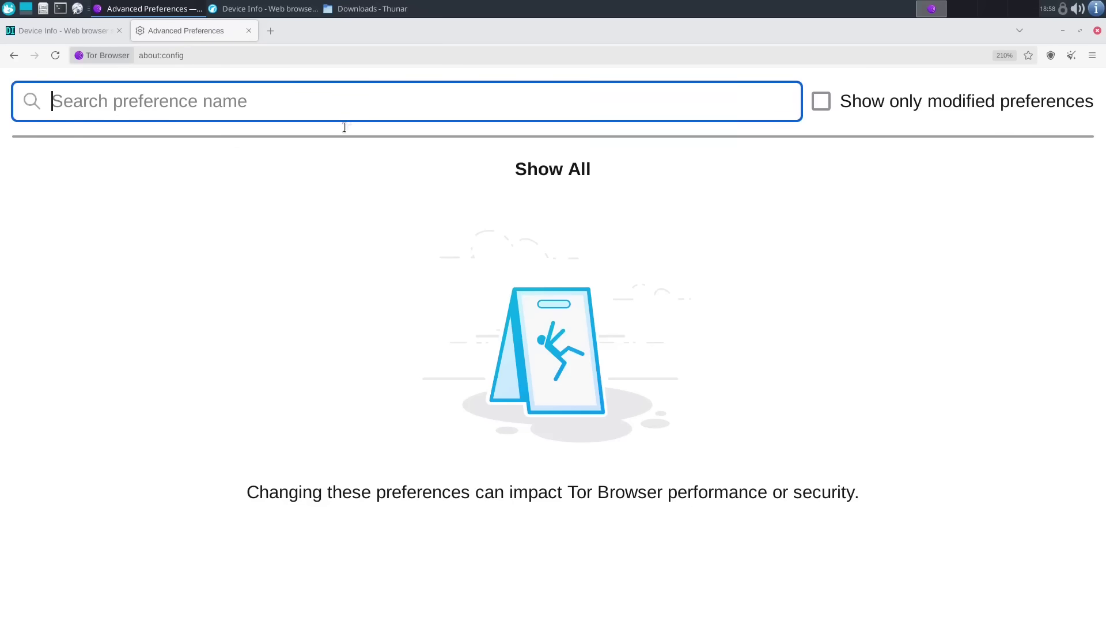
{"action": "type", "text": "g"}
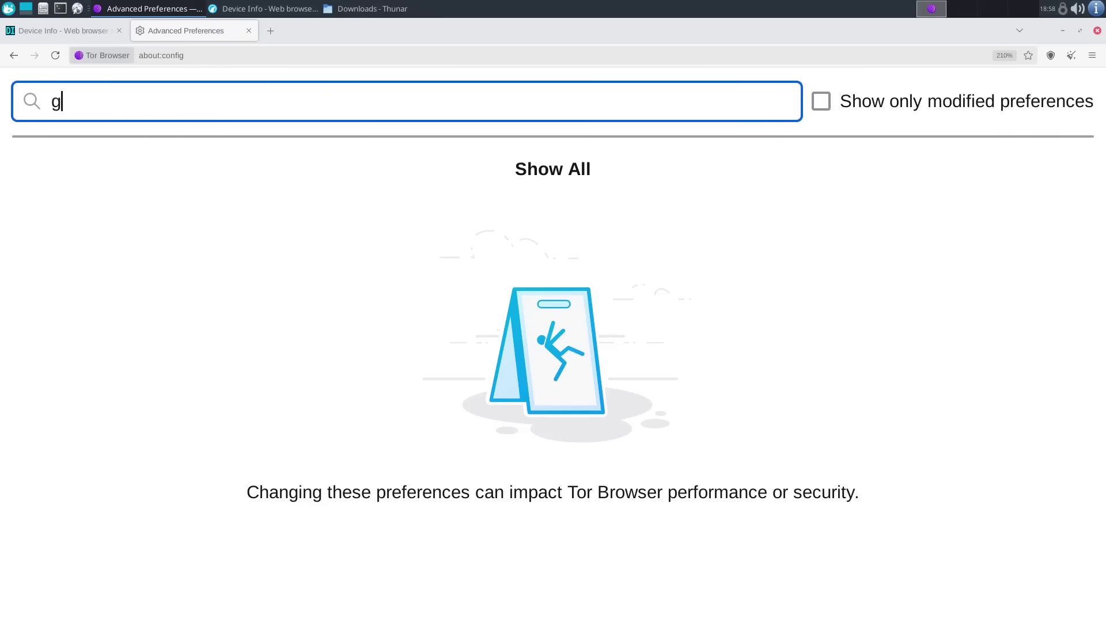
{"action": "type", "text": "eneral.useragent."}
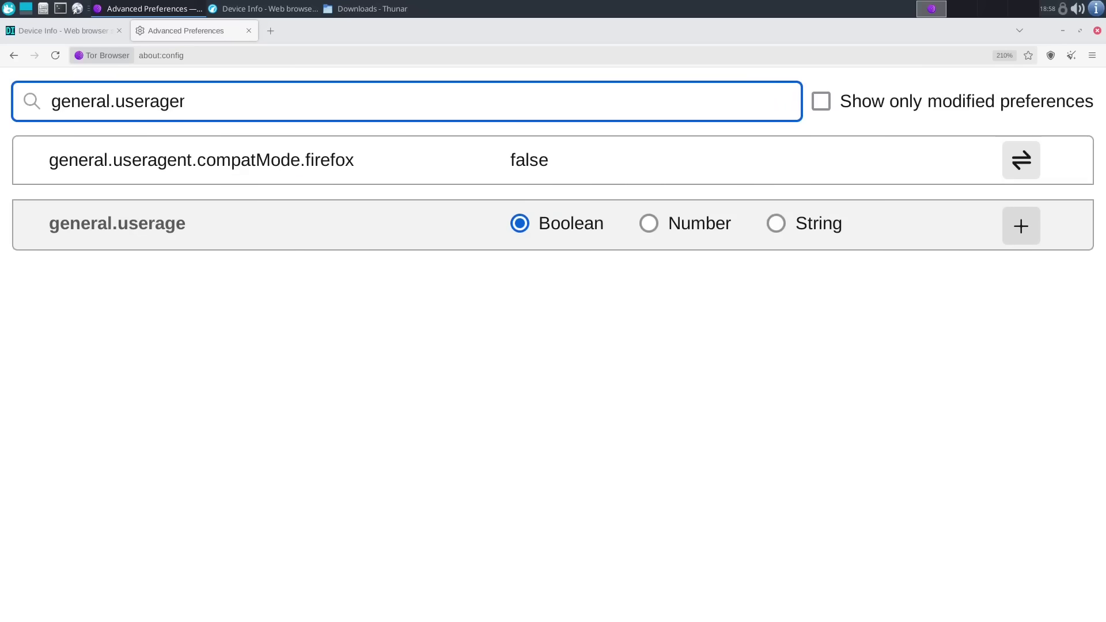
{"action": "type", "text": "override"}
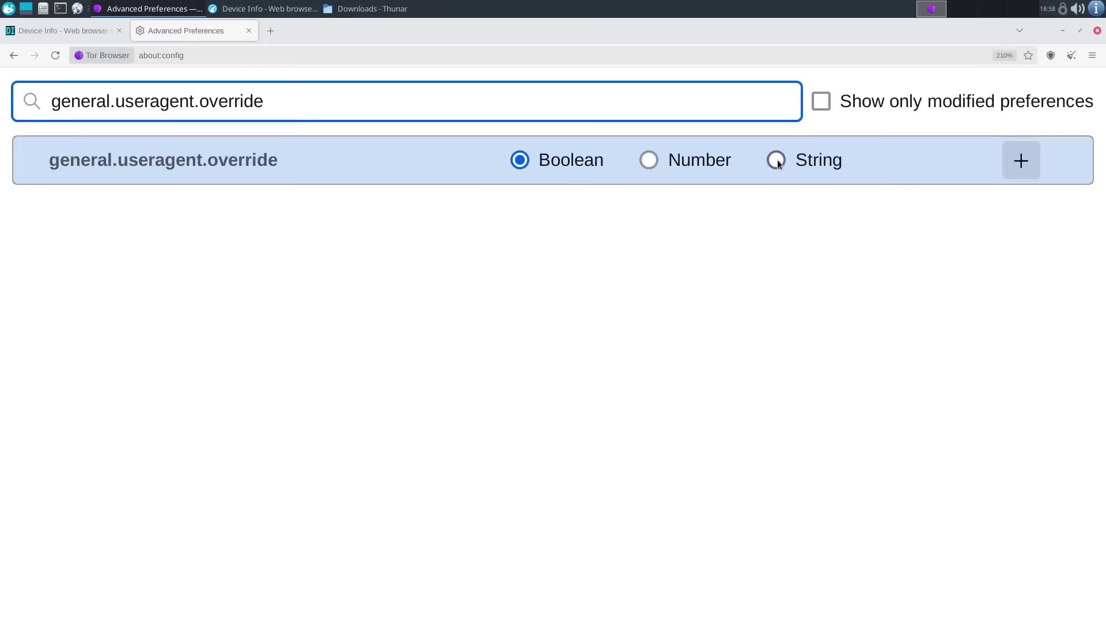
{"action": "left_click", "coordinate": [776, 160]}
{"action": "left_click", "coordinate": [1021, 160]}
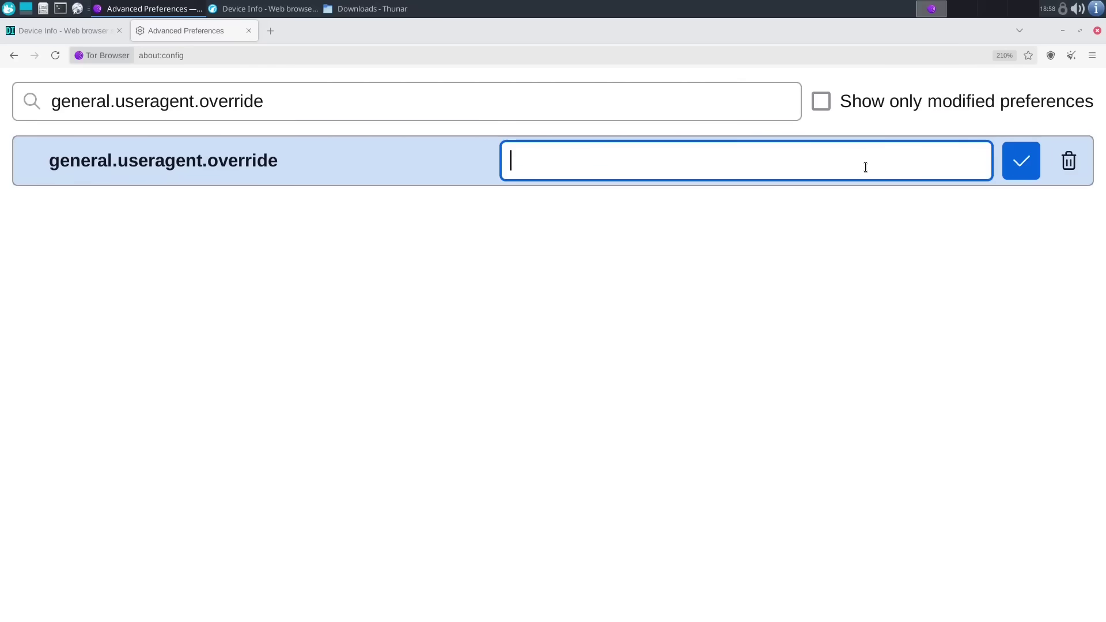
{"action": "type", "text": "Mozilla/5.0 (Windows NT 10.0; Win64; x64; rv:128.0) Gecko/20100101 Firefox/128.0"}
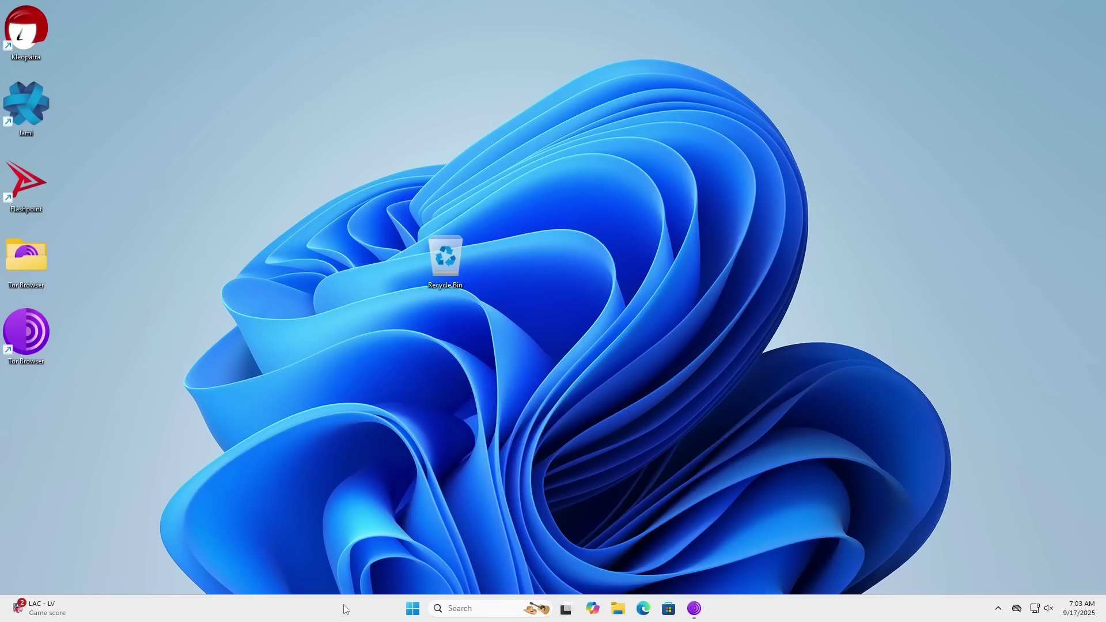
- Copy the full Firefox/128.0 User Agent string from Tor Browser's troubleshooting information
{"action": "left_click", "coordinate": [694, 610]}
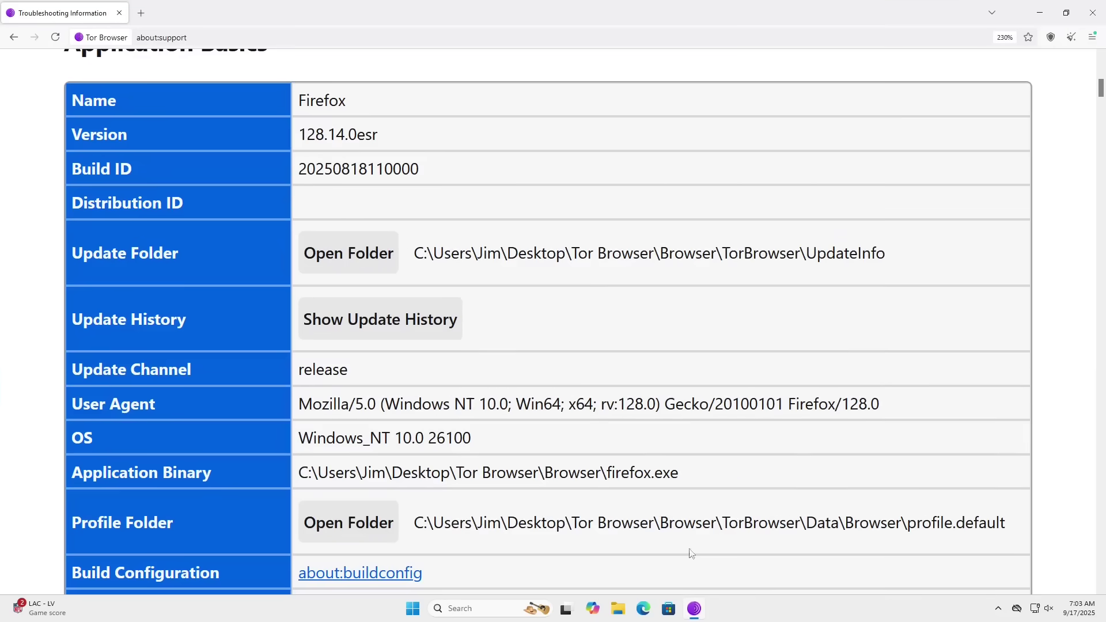
{"action": "triple_click", "coordinate": [471, 405]}
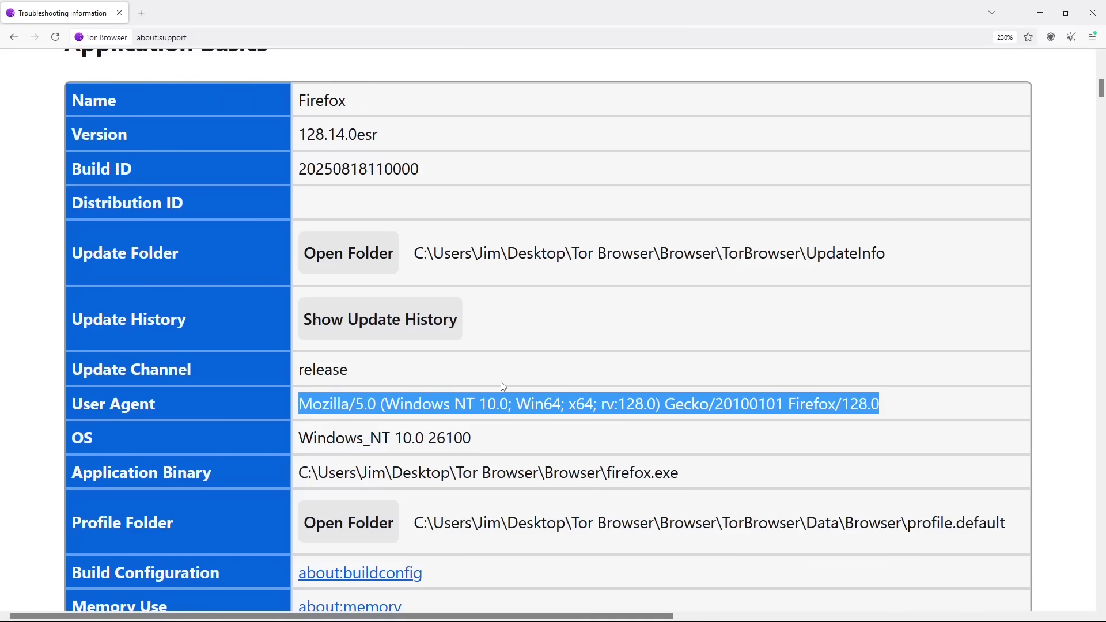
{"action": "left_click", "coordinate": [446, 404]}
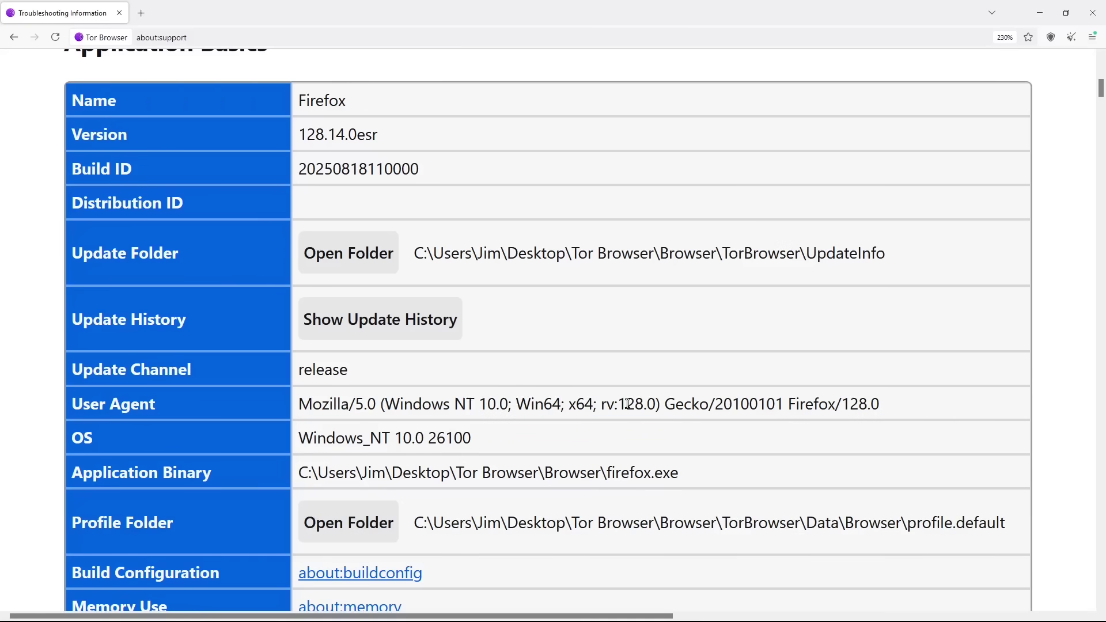
{"action": "left_click_drag", "start_coordinate": [619, 404], "coordinate": [654, 404]}
{"action": "left_click", "coordinate": [708, 381]}
{"action": "triple_click", "coordinate": [621, 405]}
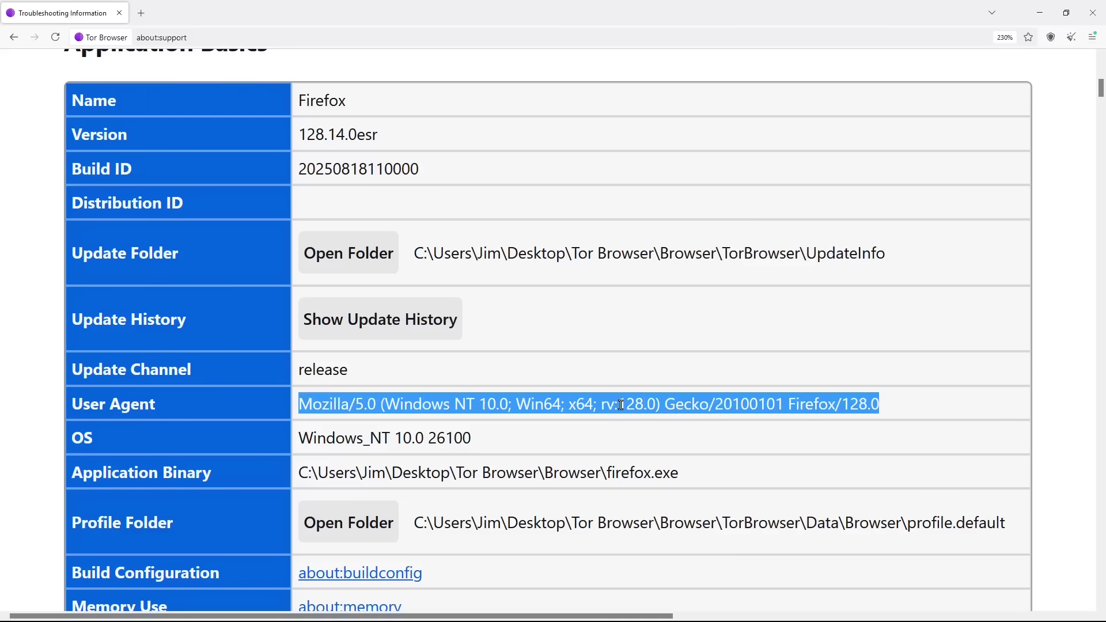
{"action": "right_click", "coordinate": [621, 405]}
{"action": "left_click", "coordinate": [641, 421]}
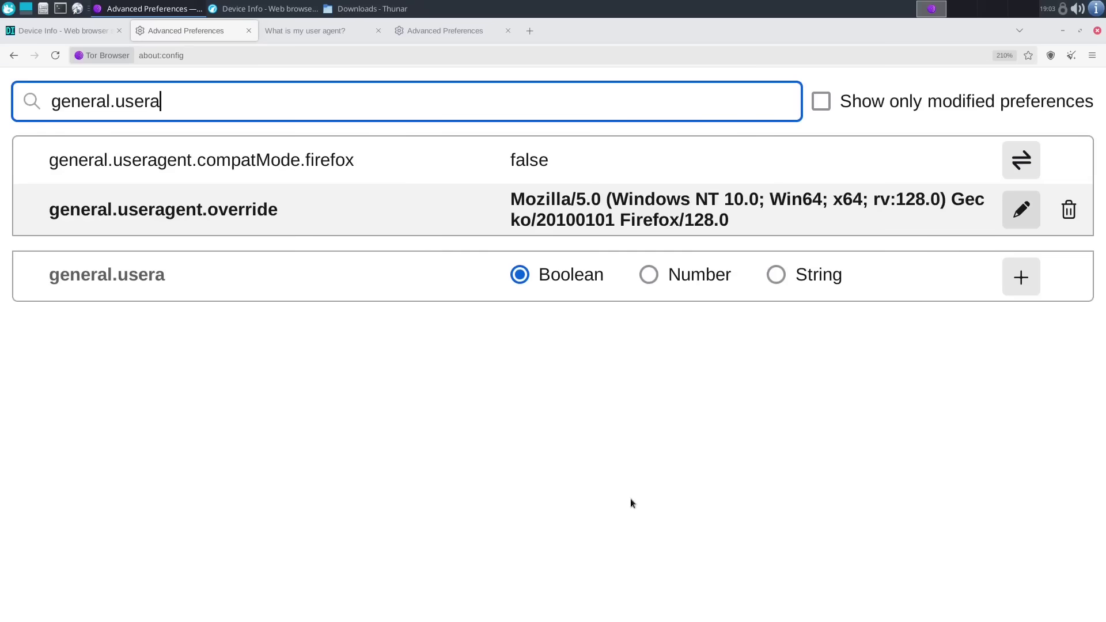
- Save the Windows user-agent value in the general.useragent.override preference
{"action": "double_click", "coordinate": [537, 199]}
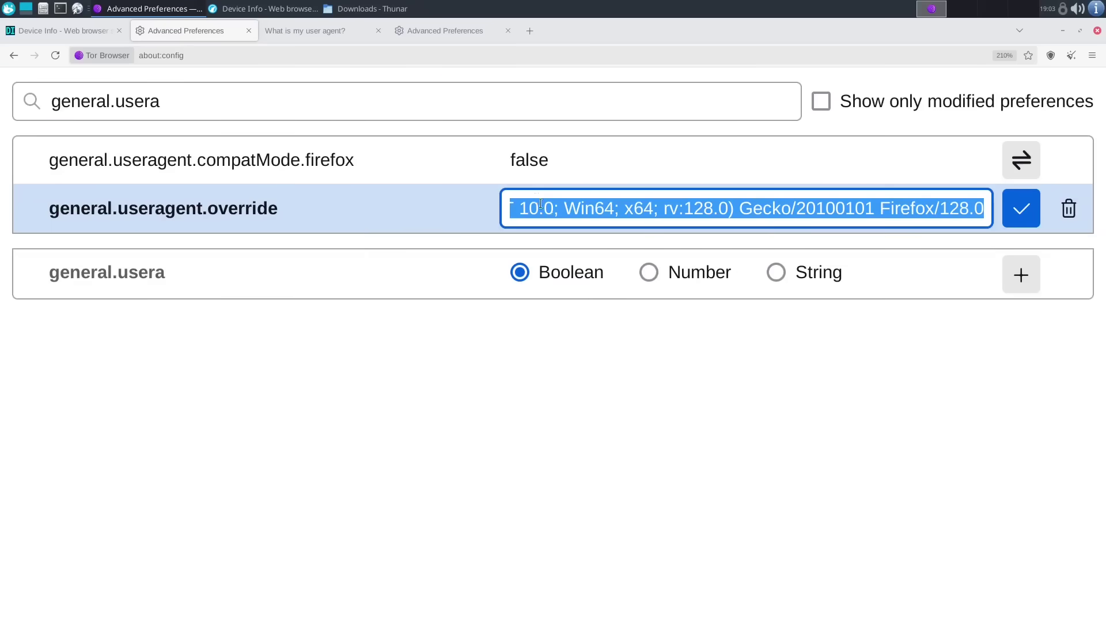
{"action": "left_click", "coordinate": [565, 208]}
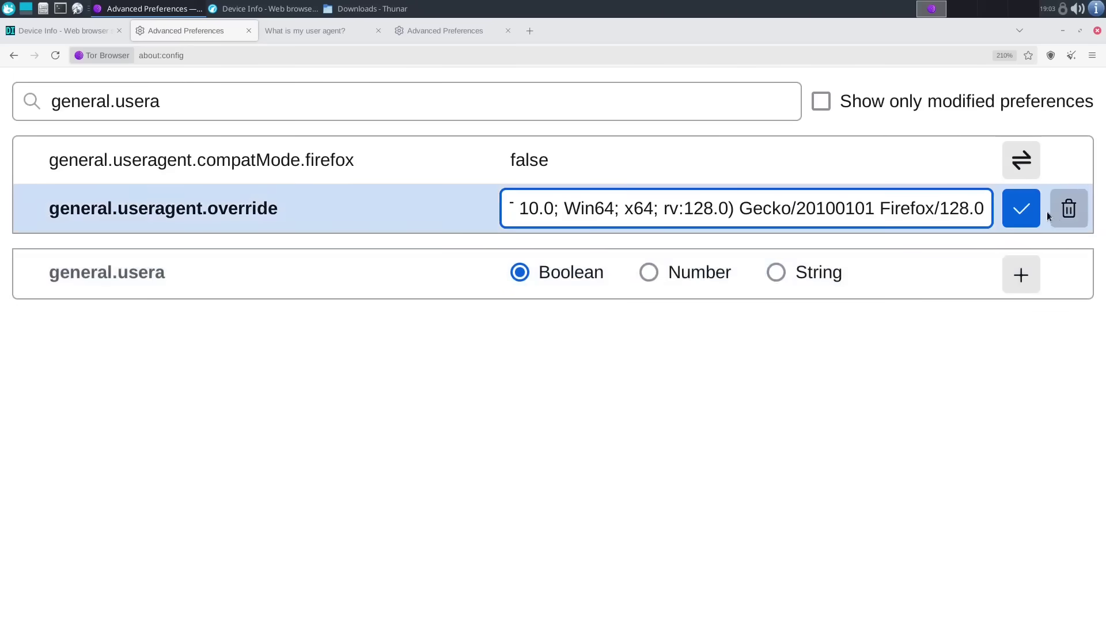
{"action": "left_click", "coordinate": [1031, 210]}
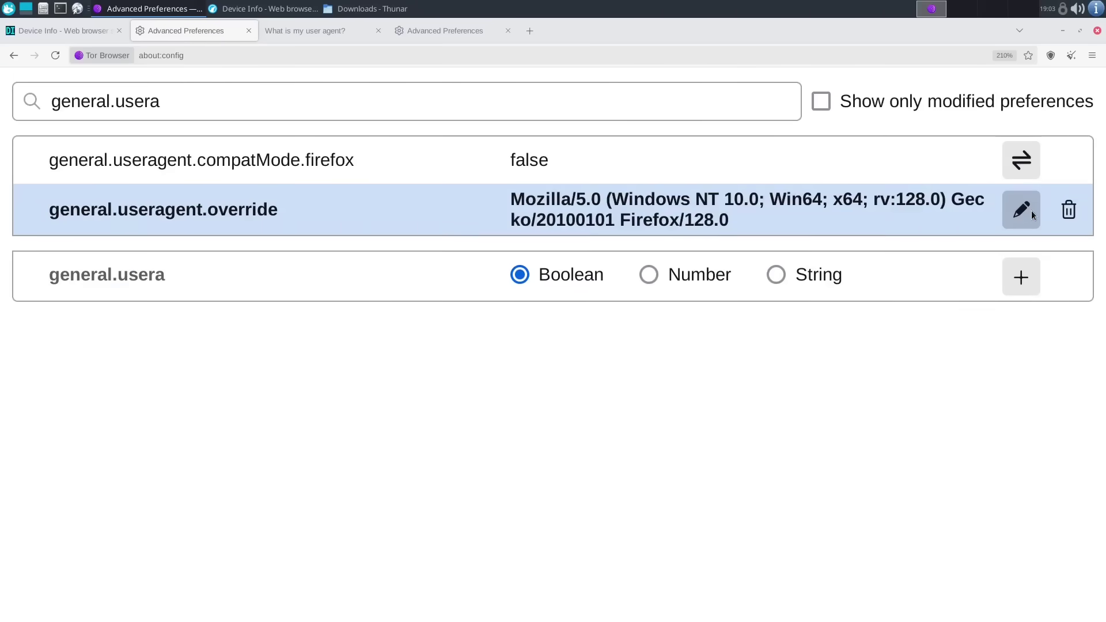
- Check whatismyuseragent.com, which still reports the Linux x86_64 Firefox/128.0 user agent
{"action": "left_click", "coordinate": [295, 31]}
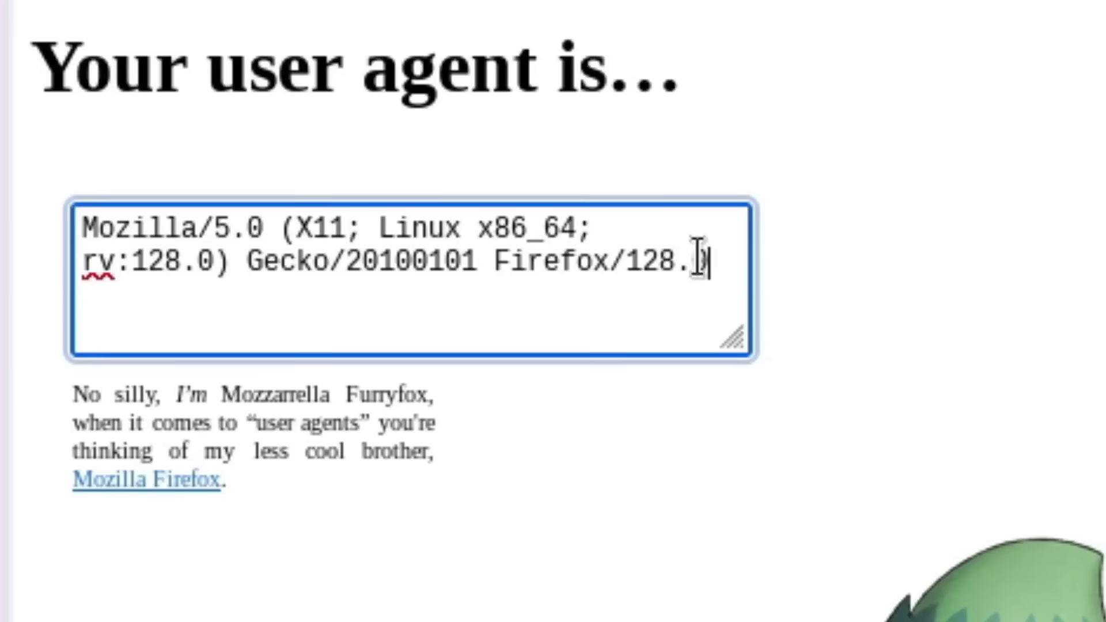
{"action": "left_click_drag", "start_coordinate": [205, 161], "coordinate": [50, 147]}
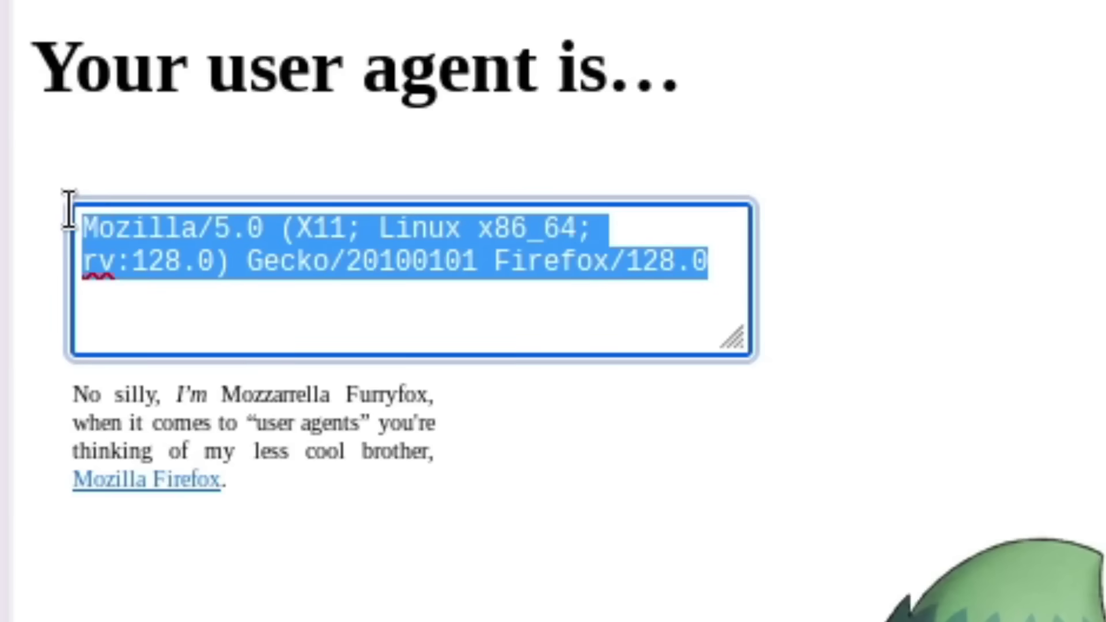
{"action": "left_click", "coordinate": [114, 229]}
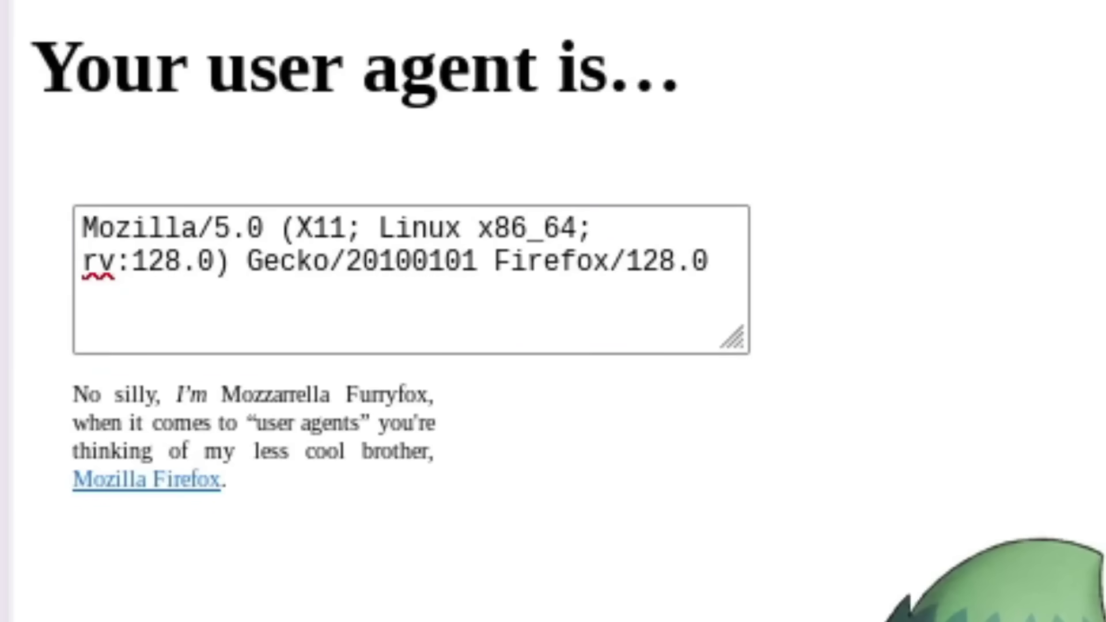
- Return to Tor Browser's Advanced Preferences page
{"action": "left_click", "coordinate": [455, 31]}
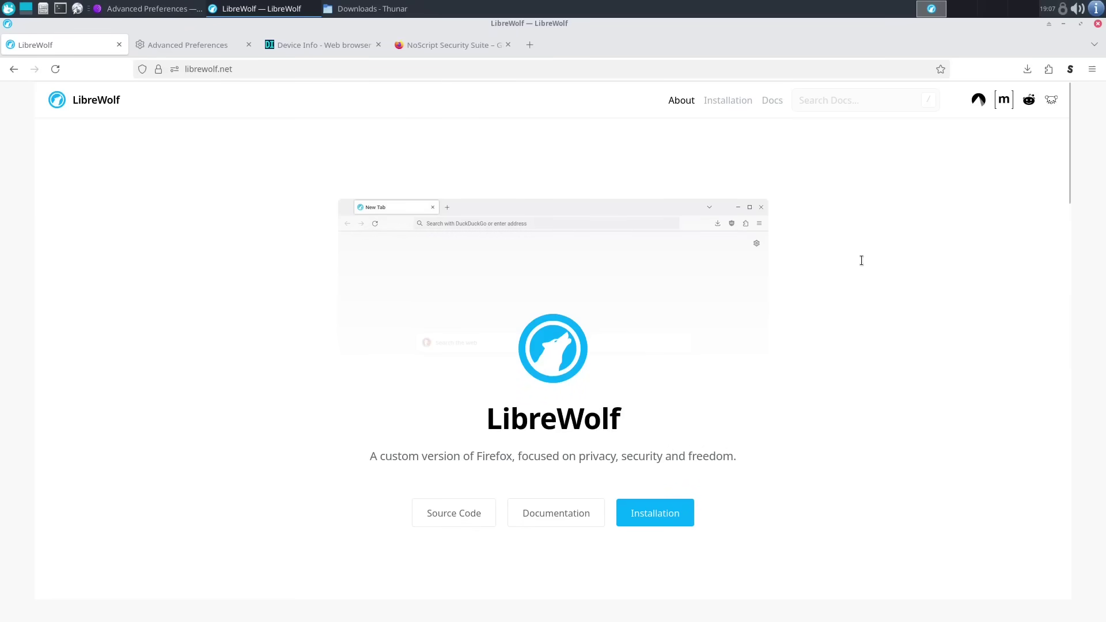
{"action": "scroll", "coordinate": [862, 260], "scroll_direction": "down", "scroll_amount": 1}
{"action": "scroll", "coordinate": [861, 260], "scroll_direction": "down", "scroll_amount": 3}
{"action": "scroll", "coordinate": [861, 260], "scroll_direction": "down", "scroll_amount": 3}
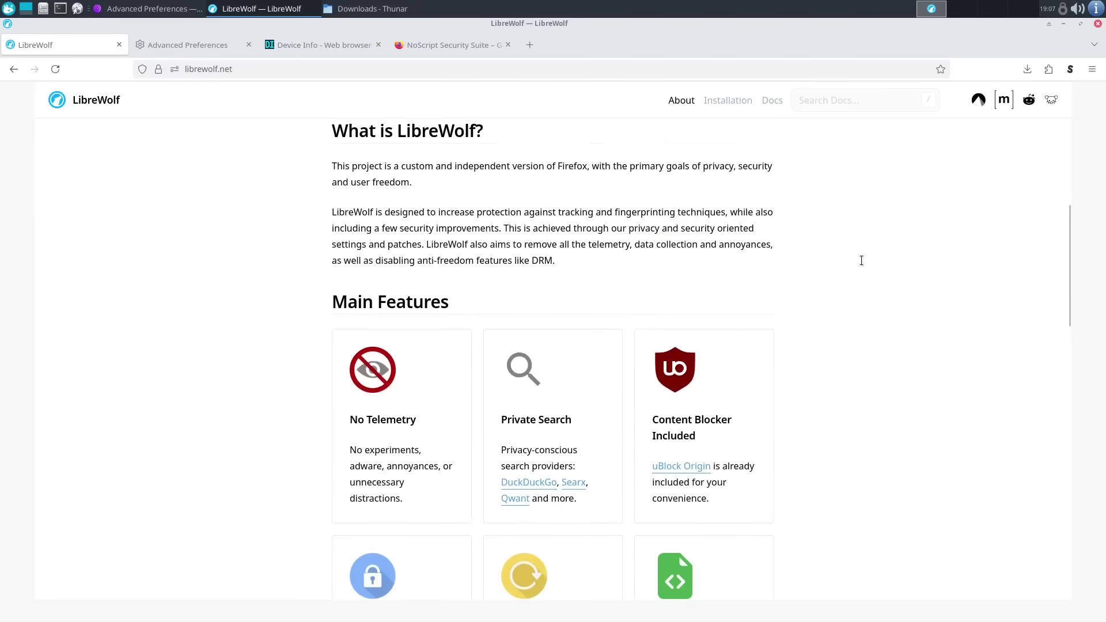
{"action": "scroll", "coordinate": [860, 267], "scroll_direction": "down", "scroll_amount": 3}
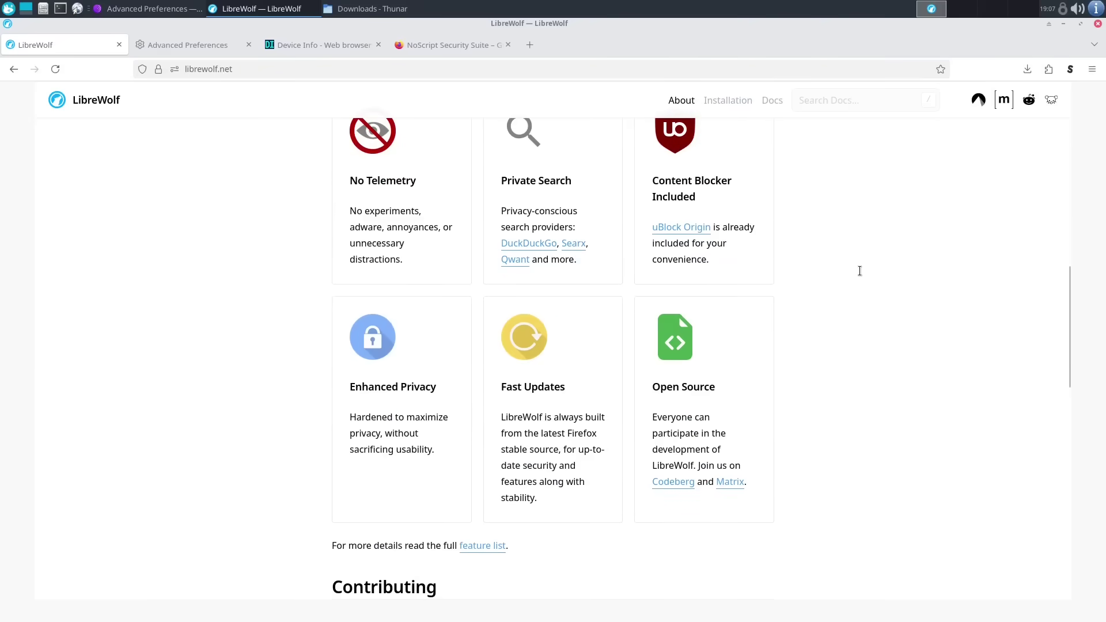
{"action": "scroll", "coordinate": [864, 304], "scroll_direction": "up", "scroll_amount": 6}
{"action": "scroll", "coordinate": [868, 304], "scroll_direction": "up", "scroll_amount": 5}
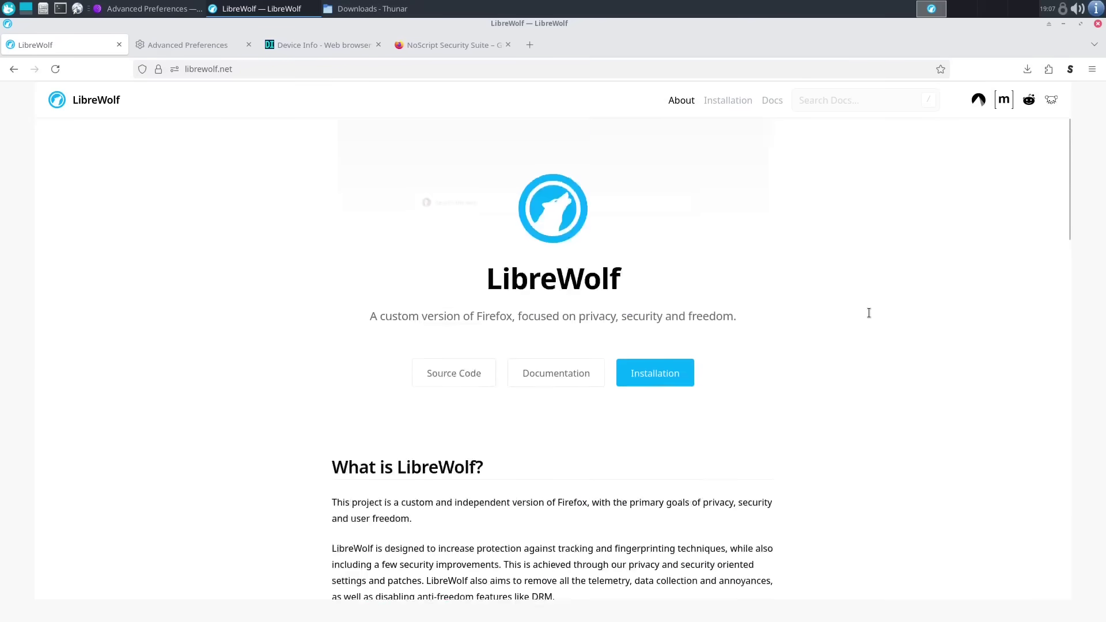
{"action": "key", "text": "ctrl+Tab"}
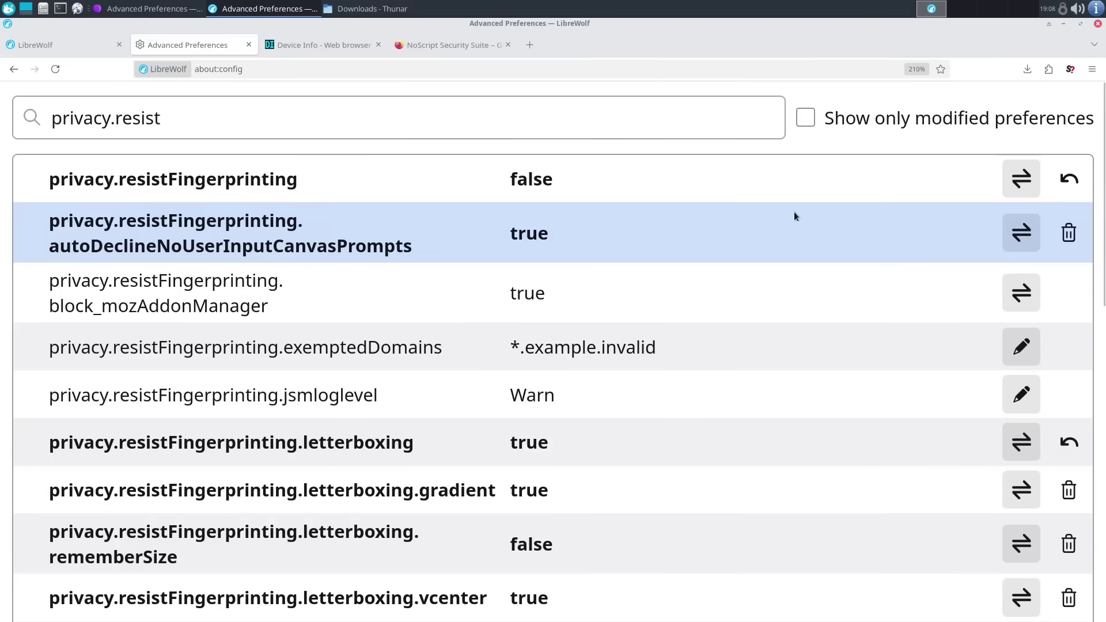
- Scroll through LibreWolf's librewolf.net homepage
{"action": "left_click", "coordinate": [65, 45]}
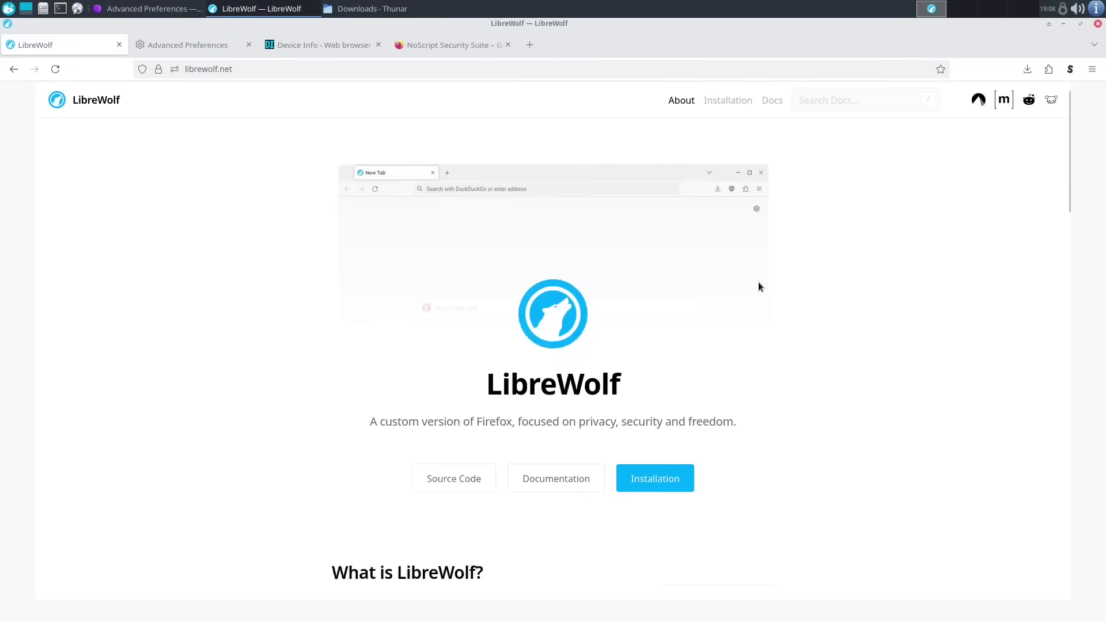
{"action": "scroll", "coordinate": [759, 286], "scroll_direction": "down", "scroll_amount": 12}
{"action": "scroll", "coordinate": [758, 286], "scroll_direction": "up", "scroll_amount": 3}
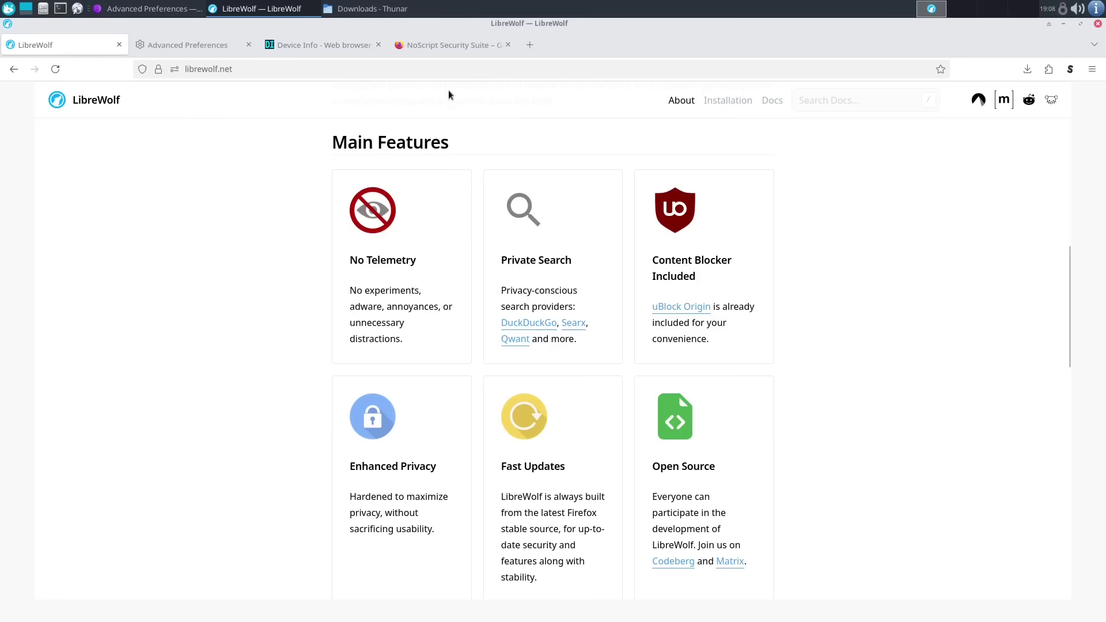
- View LibreWolf's NoScript Security Suite add-on page, then open Tor Browser's main menu
{"action": "left_click", "coordinate": [455, 38]}
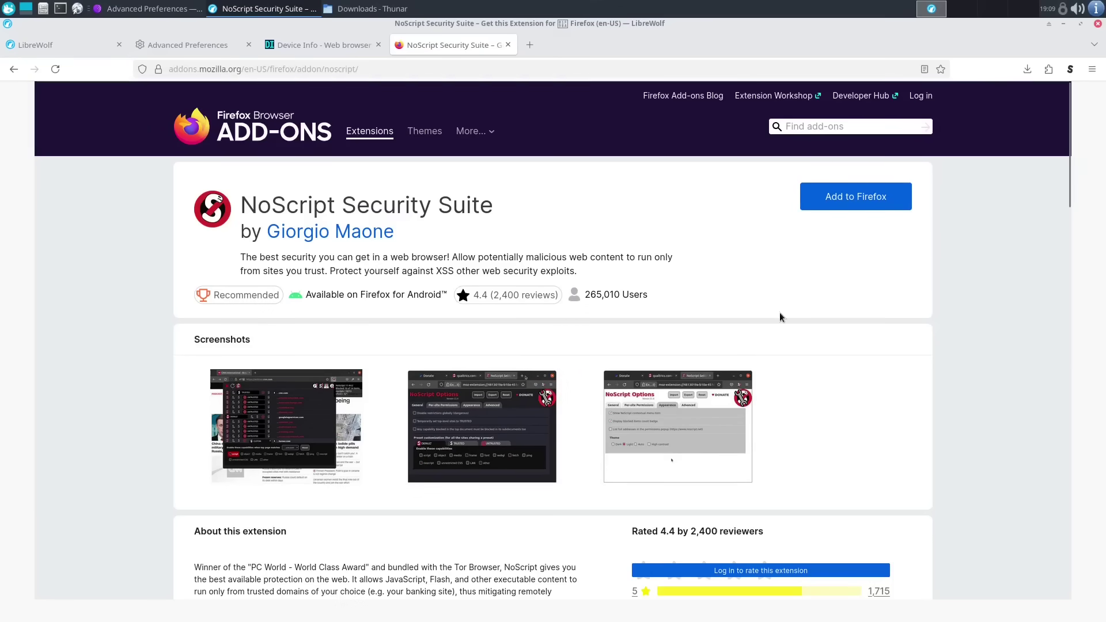
{"action": "key", "text": "alt+Tab"}
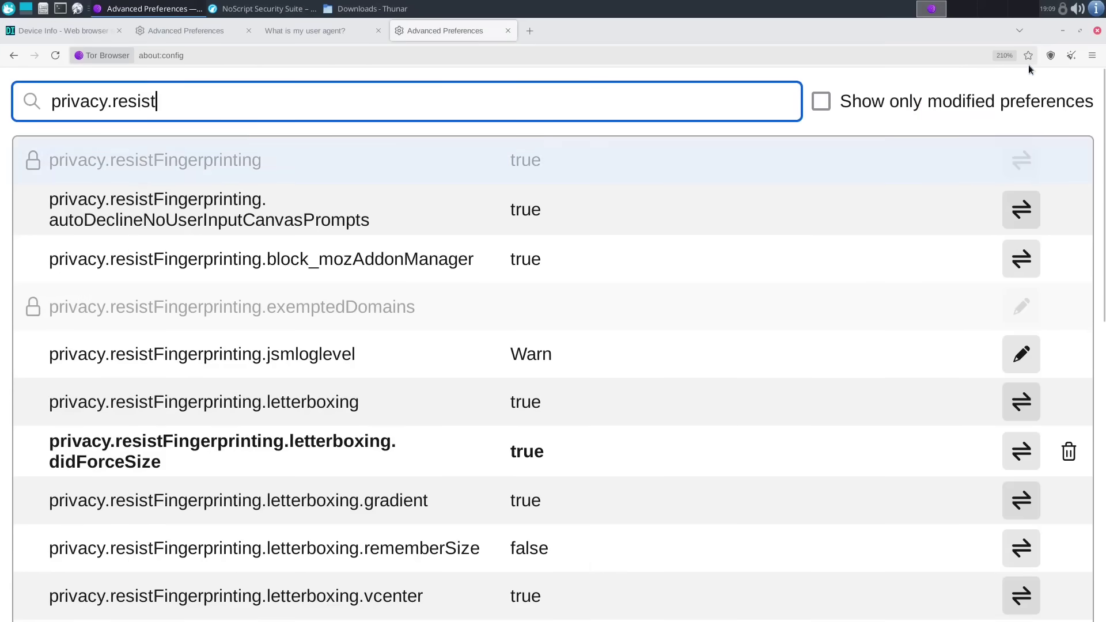
{"action": "left_click", "coordinate": [1089, 58]}
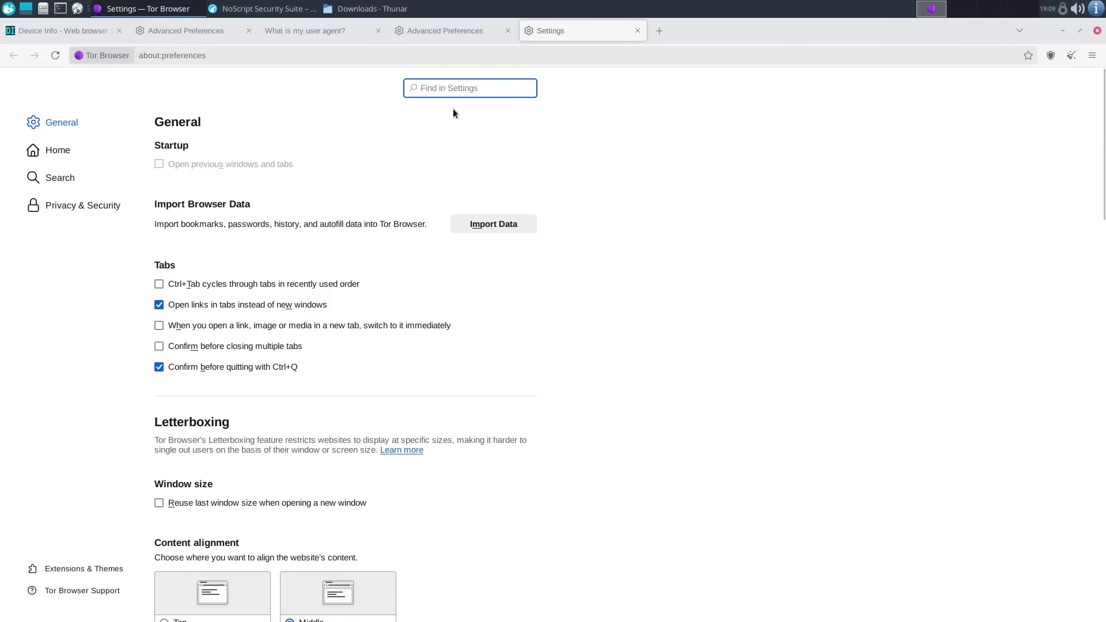
- Open Tor Browser's list of installed extensions in the Add-ons Manager
{"action": "type", "text": "e"}
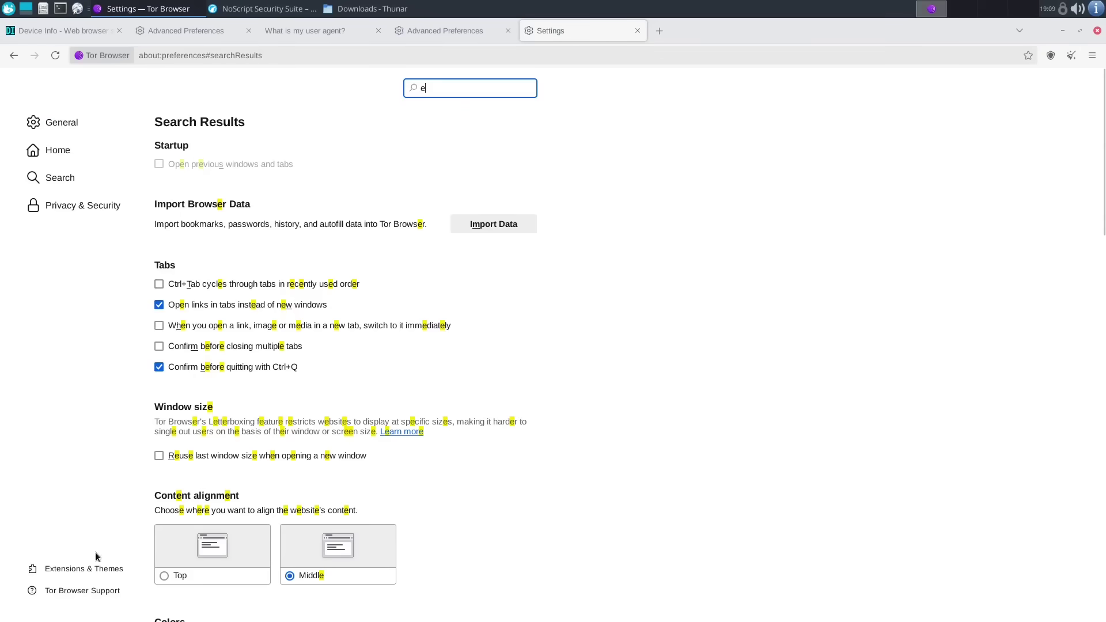
{"action": "left_click", "coordinate": [96, 569]}
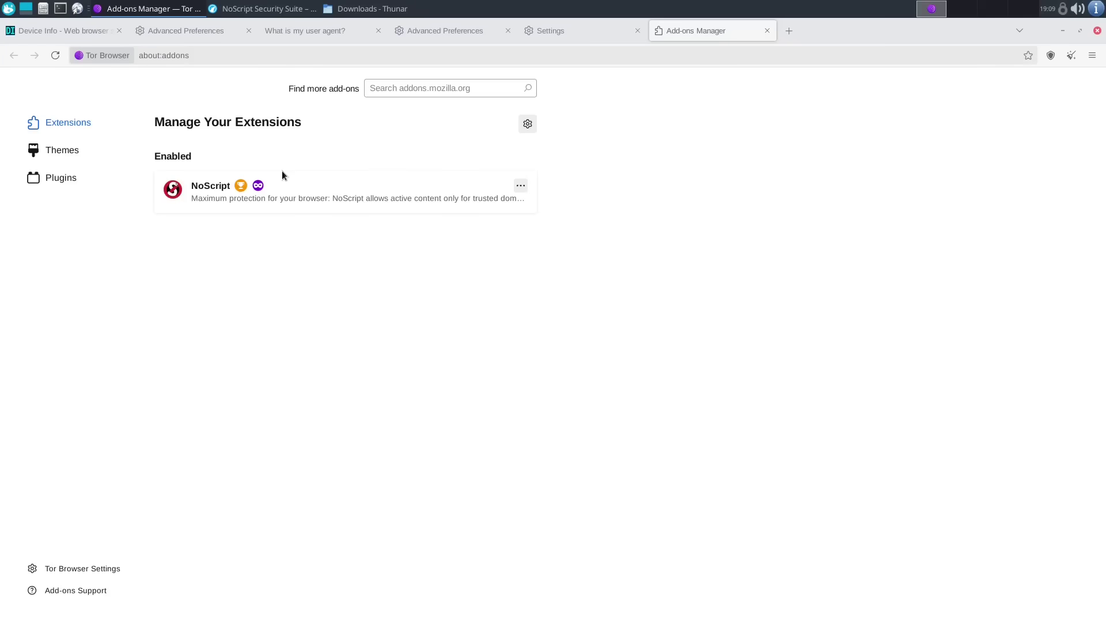
{"action": "left_click", "coordinate": [258, 9]}
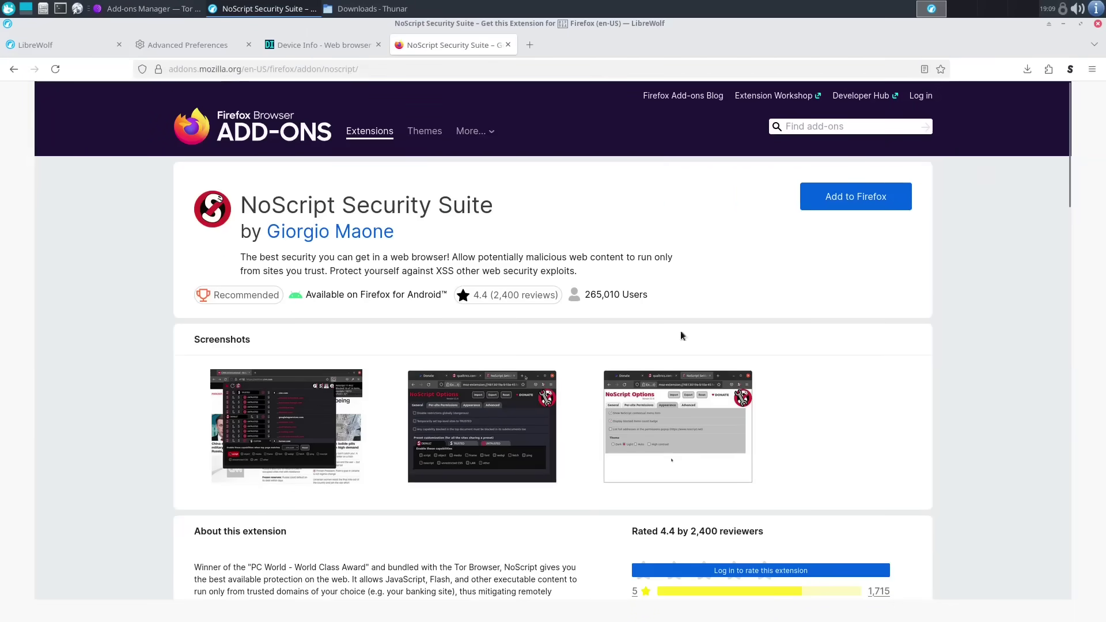
{"action": "left_click", "coordinate": [172, 9]}
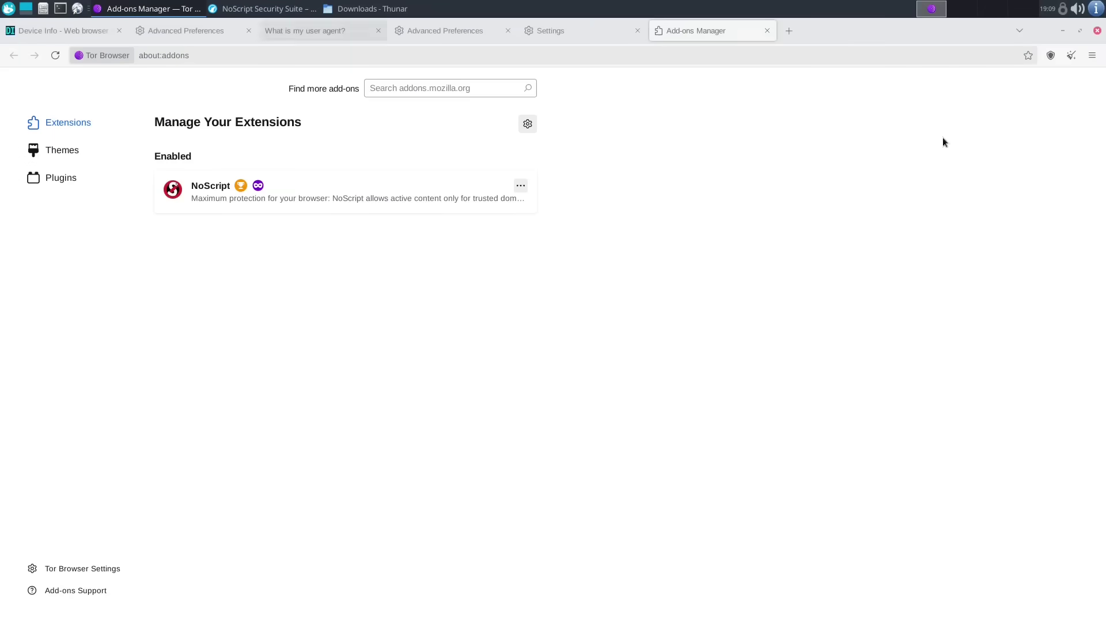
- Check Tor Browser's Safest security level in its full security settings
{"action": "left_click", "coordinate": [1050, 56]}
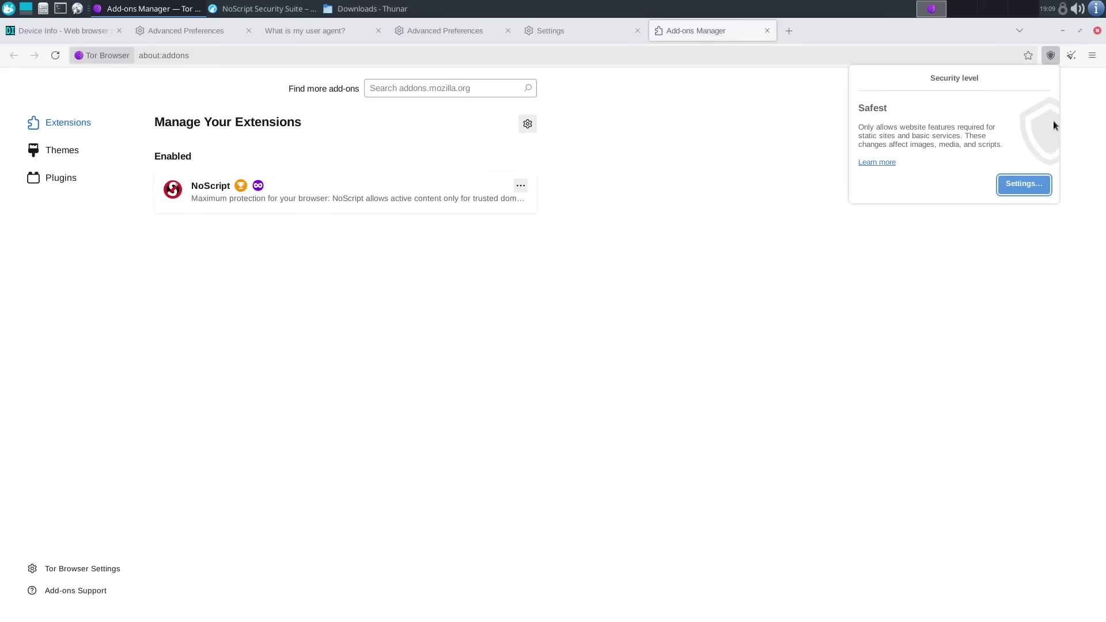
{"action": "left_click", "coordinate": [1023, 183]}
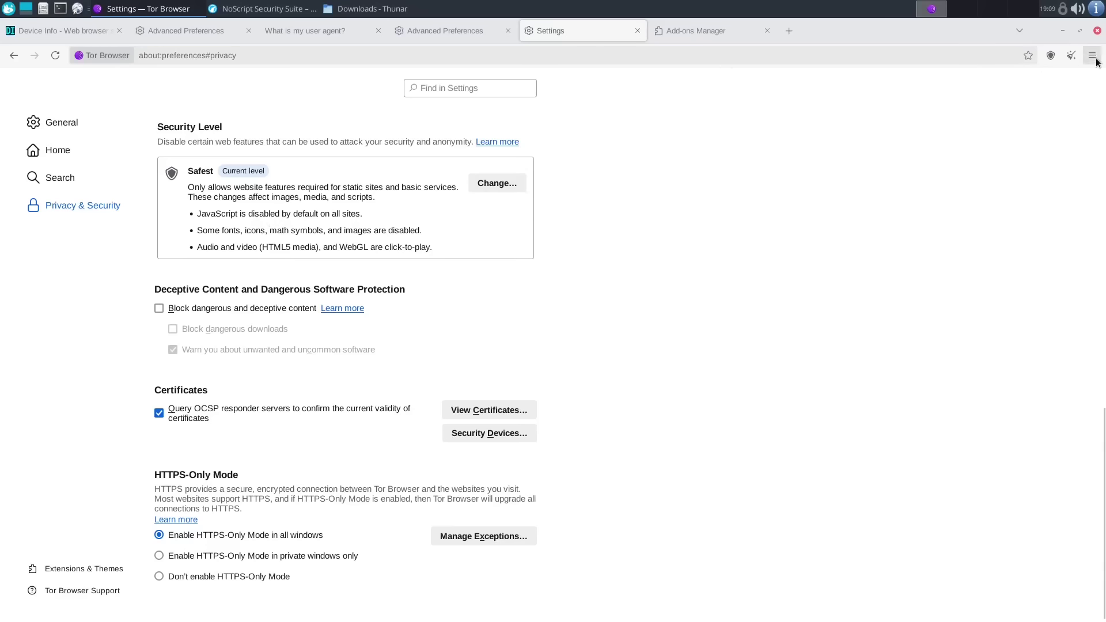
{"action": "left_click", "coordinate": [710, 30]}
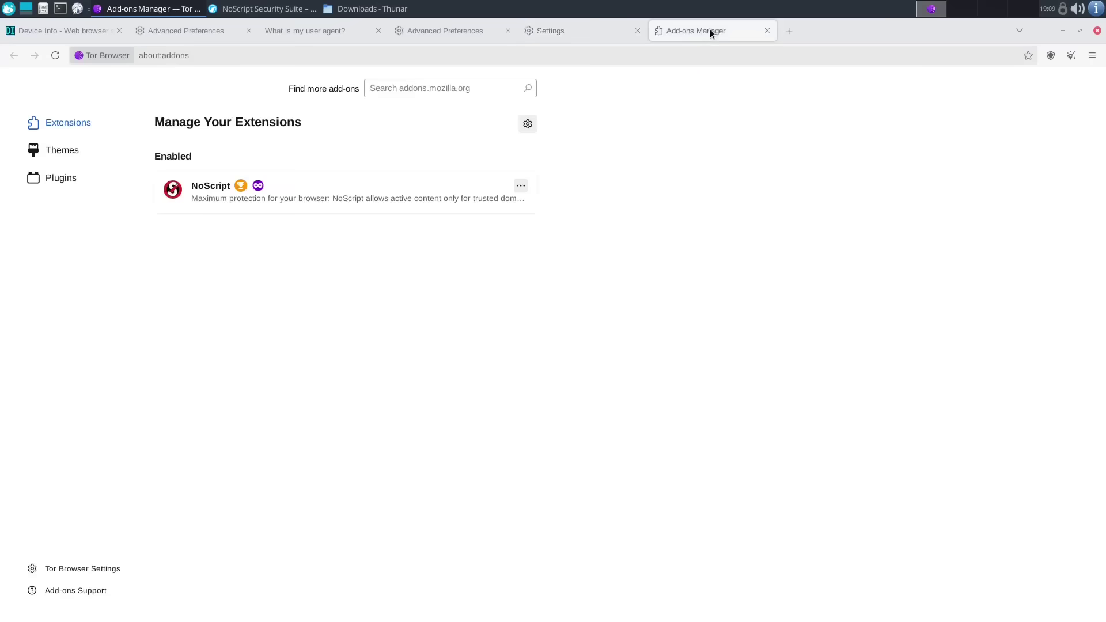
- Review the bundled NoScript 13.0.9 extension's options, then bring LibreWolf's NoScript page forward
{"action": "left_click", "coordinate": [198, 190]}
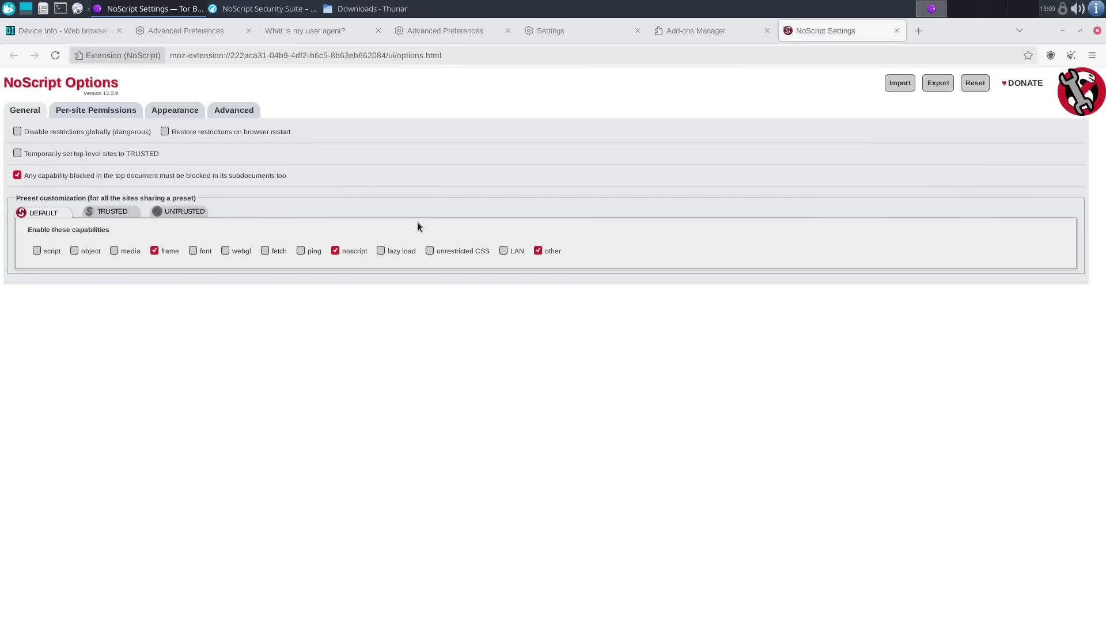
{"action": "left_click", "coordinate": [896, 32]}
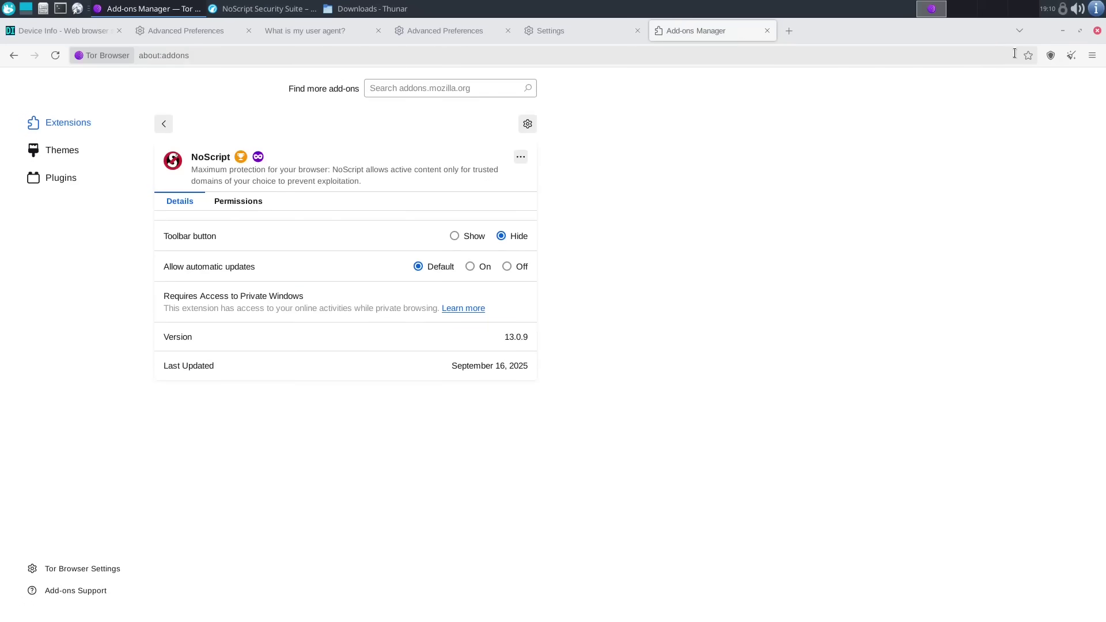
{"action": "left_click", "coordinate": [1051, 55]}
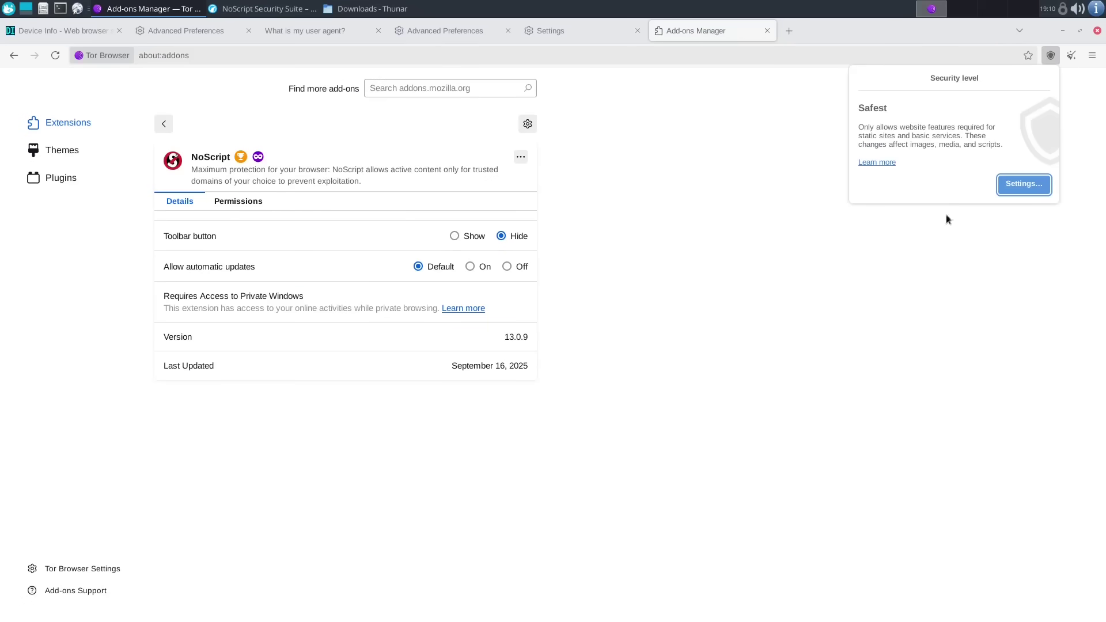
{"action": "left_click", "coordinate": [1019, 229]}
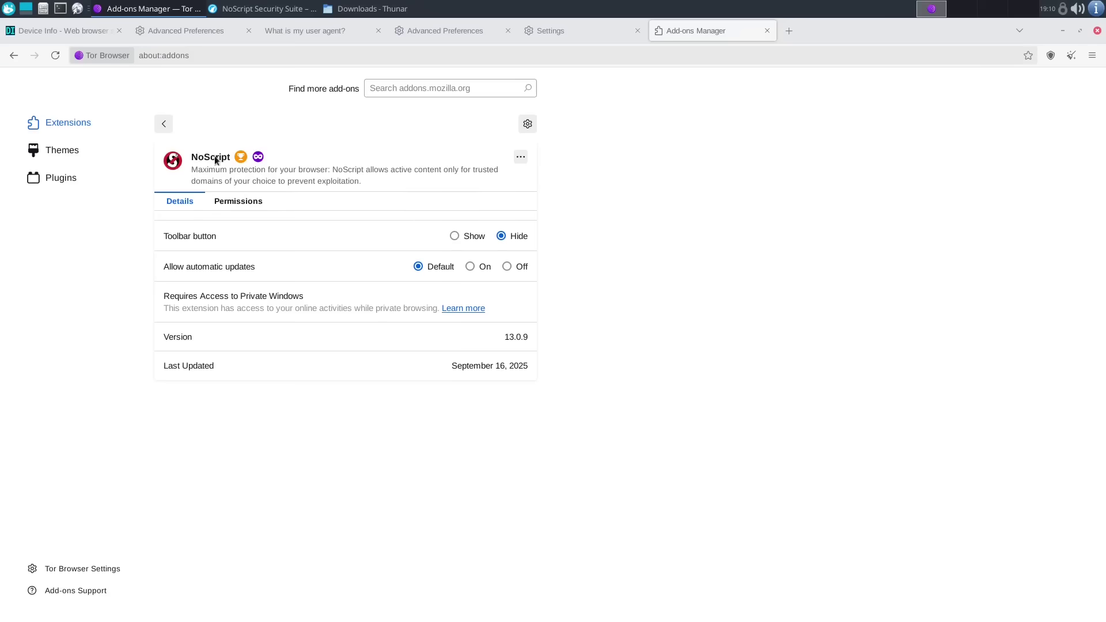
{"action": "left_click", "coordinate": [266, 9]}
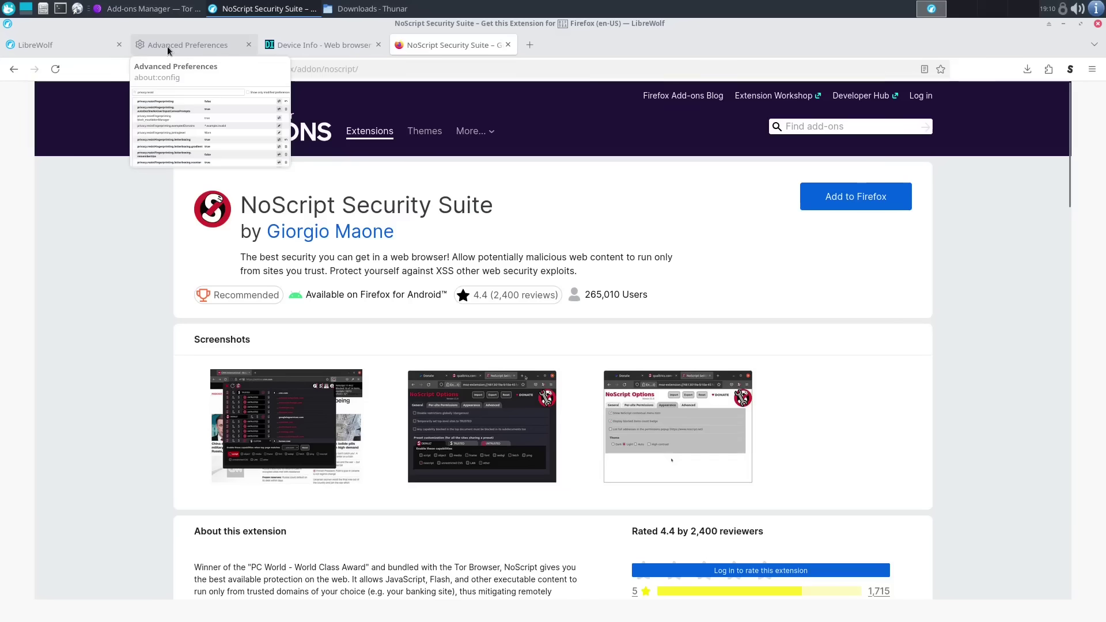
- Search LibreWolf's about:config for 'javascript' to see javascript.enabled set to false
{"action": "mouse_move", "coordinate": [219, 49]}
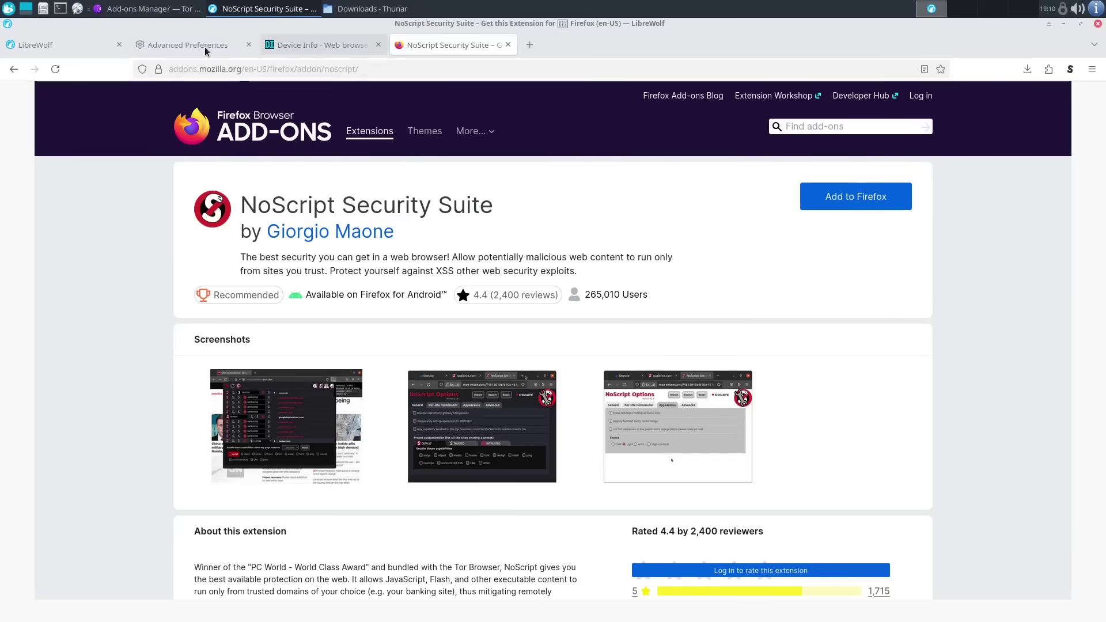
{"action": "left_click", "coordinate": [202, 46]}
{"action": "left_click", "coordinate": [371, 124]}
{"action": "key", "text": "ctrl+a"}
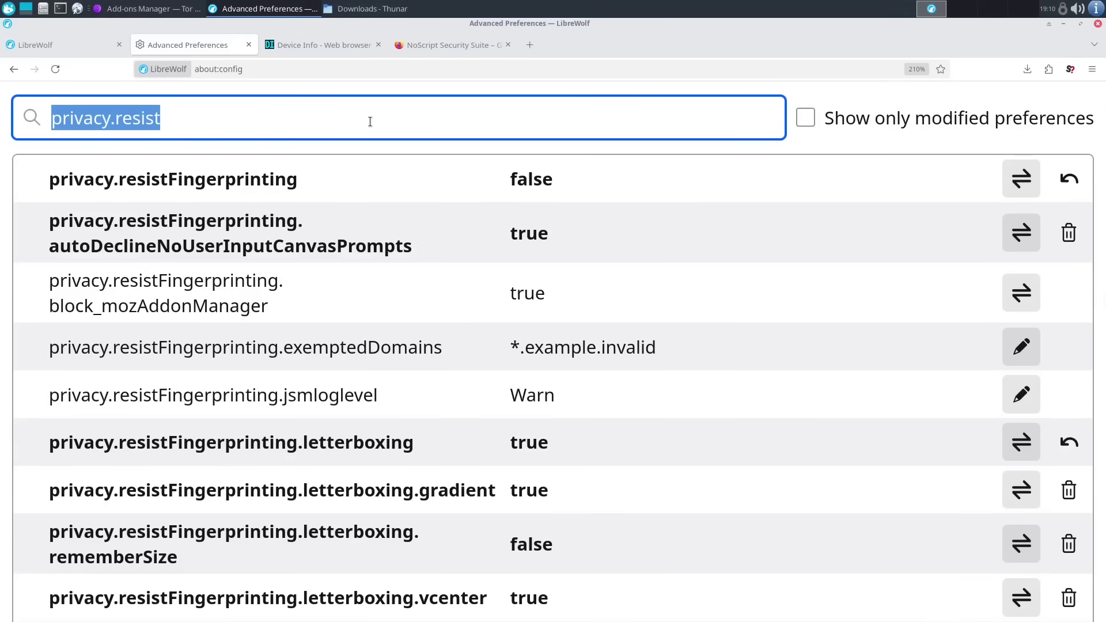
{"action": "type", "text": "javascript"}
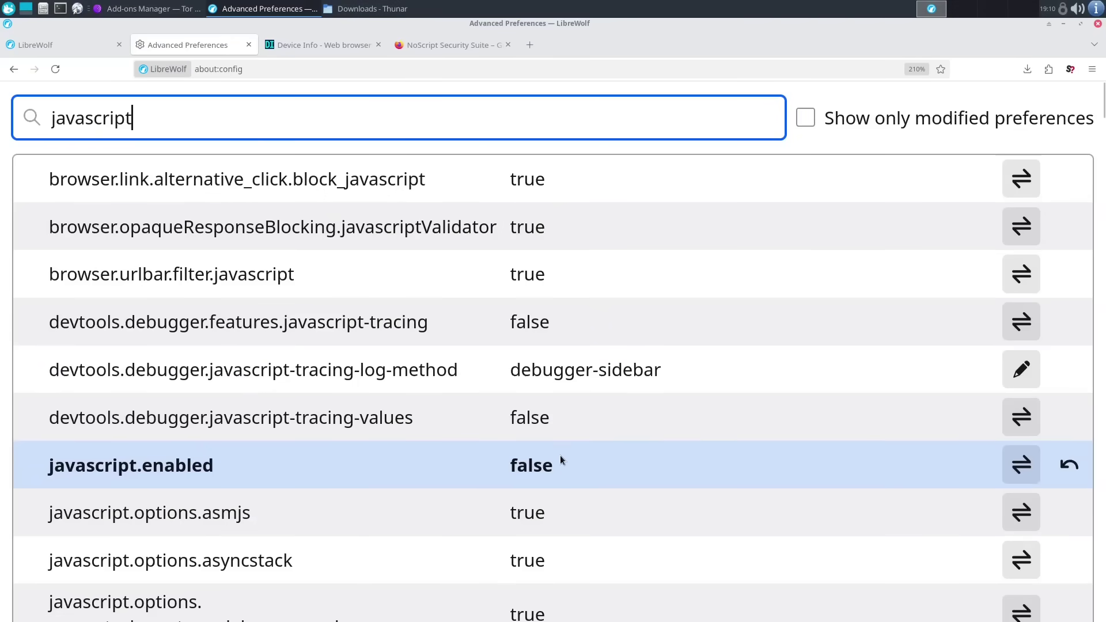
{"action": "mouse_move", "coordinate": [333, 51]}
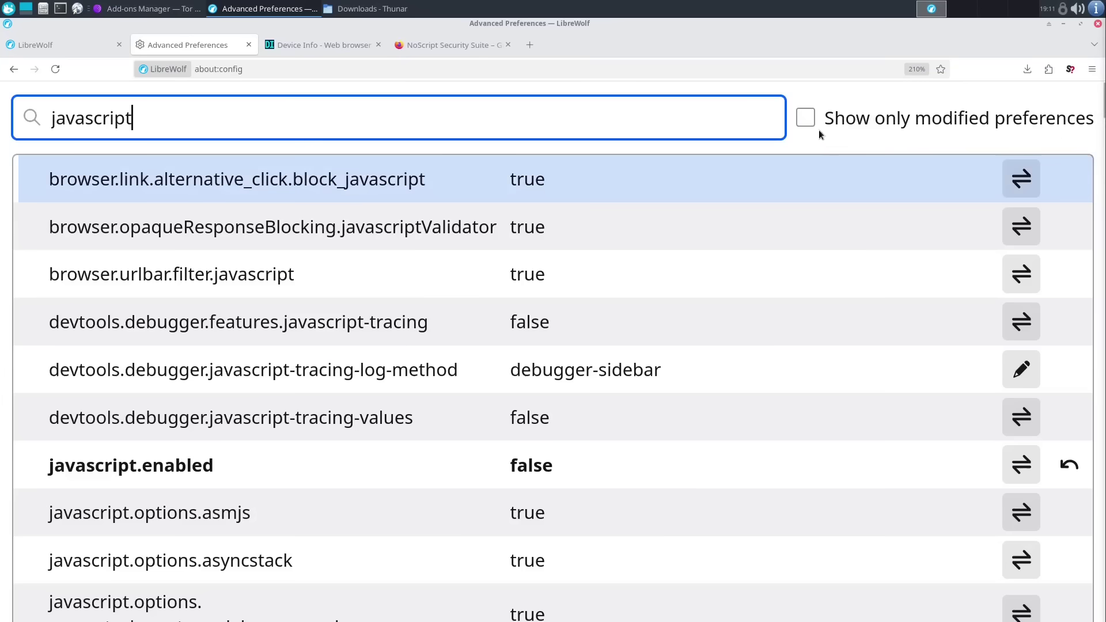
- Clear the search and list only modified preferences in LibreWolf's about:config
{"action": "double_click", "coordinate": [689, 120]}
{"action": "key", "text": "BackSpace"}
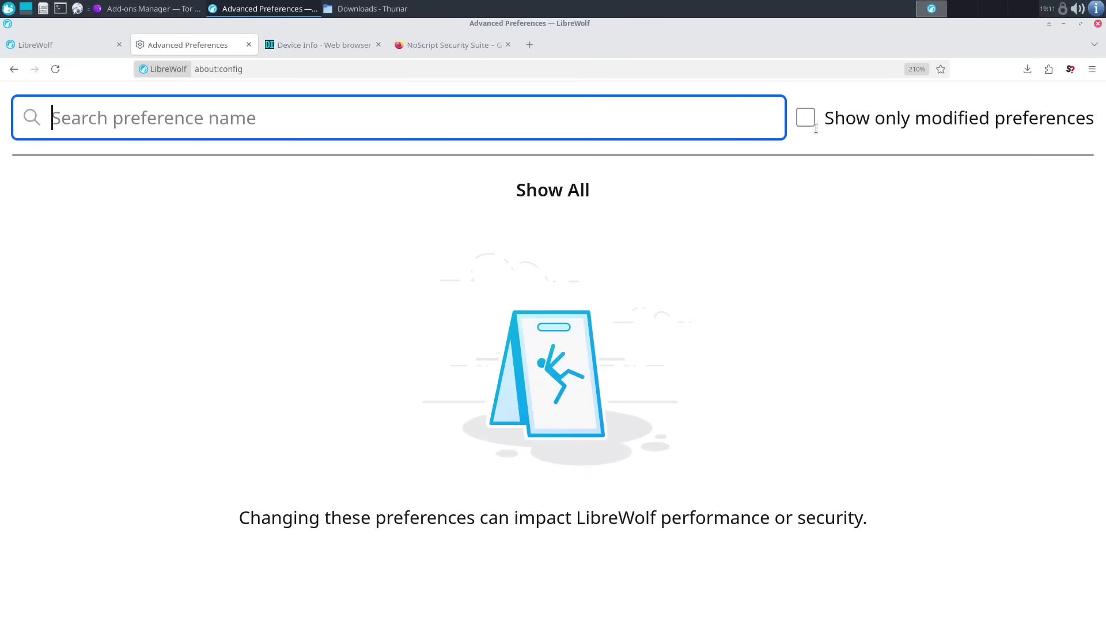
{"action": "left_click", "coordinate": [812, 119]}
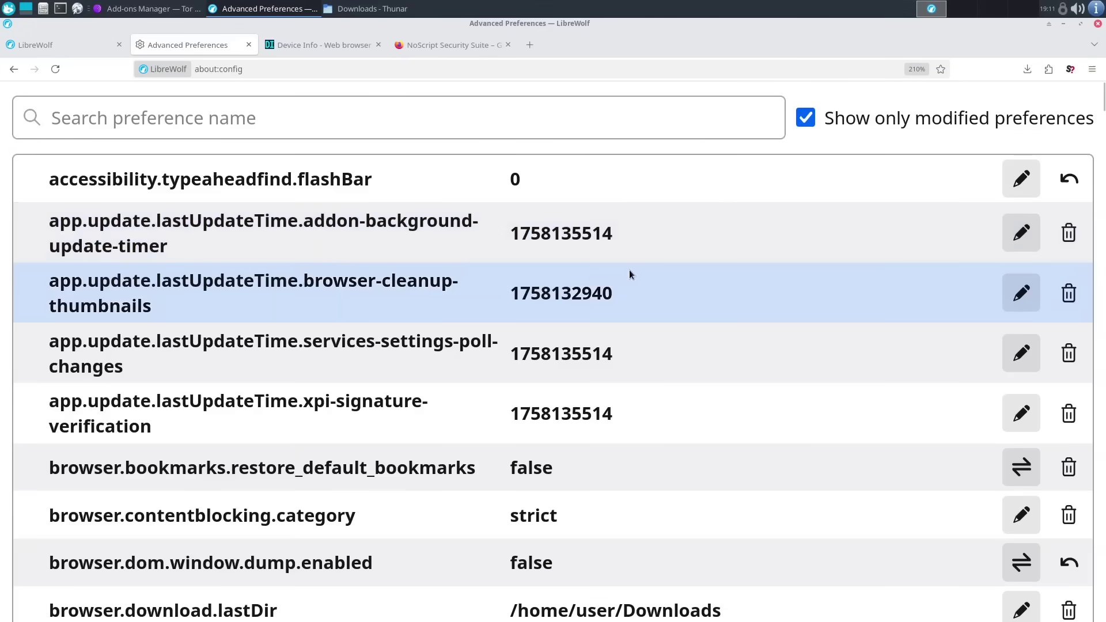
{"action": "scroll", "coordinate": [629, 270], "scroll_direction": "down", "scroll_amount": 5}
{"action": "scroll", "coordinate": [629, 270], "scroll_direction": "down", "scroll_amount": 20}
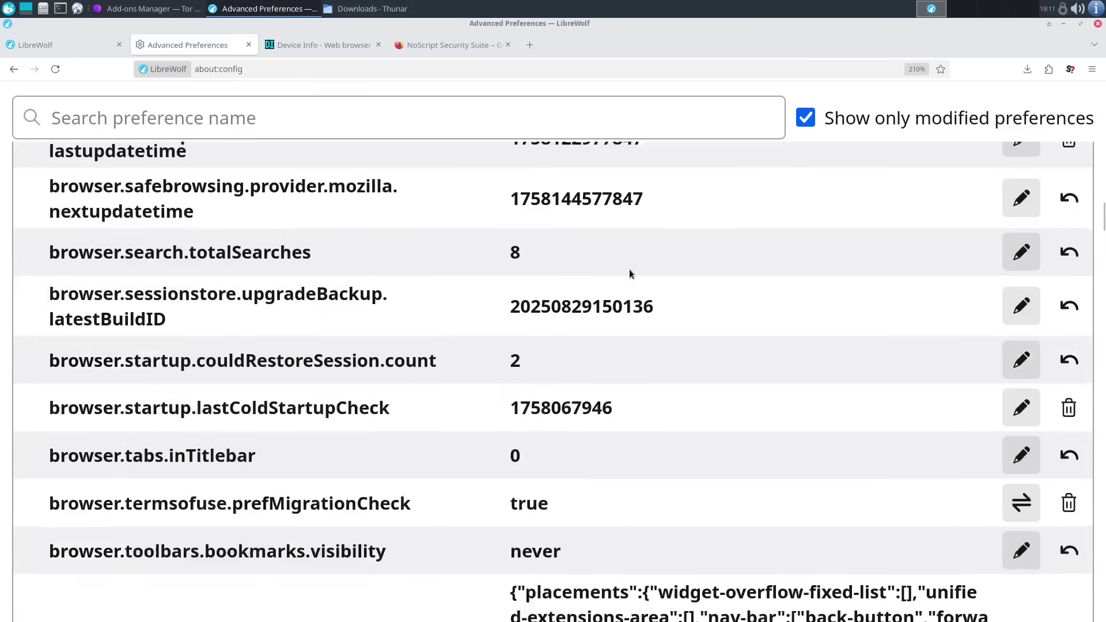
{"action": "scroll", "coordinate": [629, 268], "scroll_direction": "down", "scroll_amount": 20}
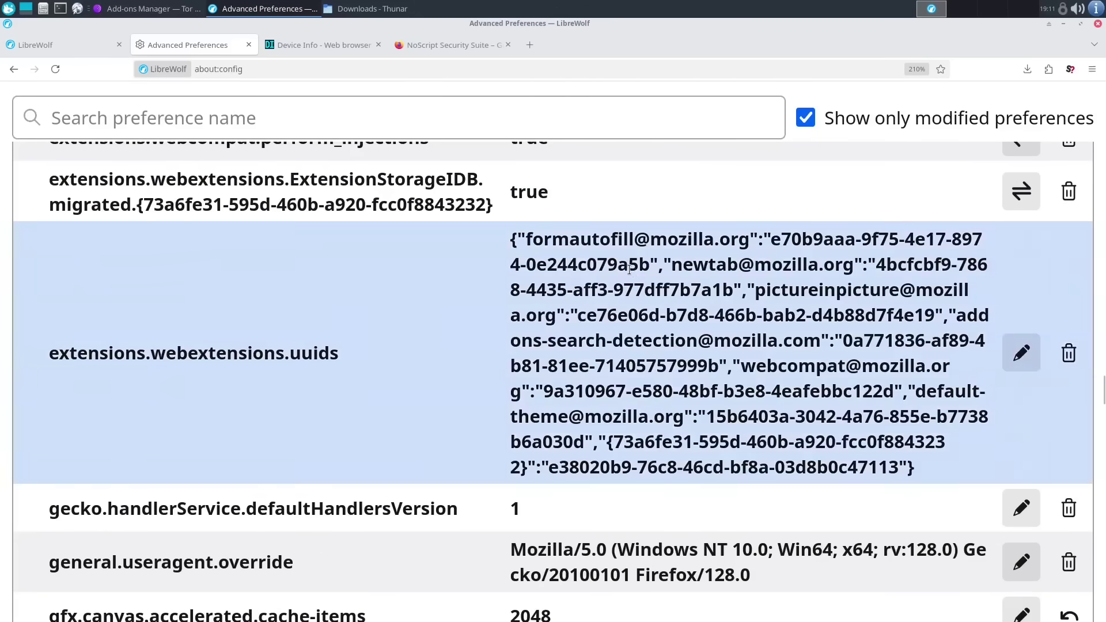
{"action": "scroll", "coordinate": [611, 298], "scroll_direction": "down", "scroll_amount": 20}
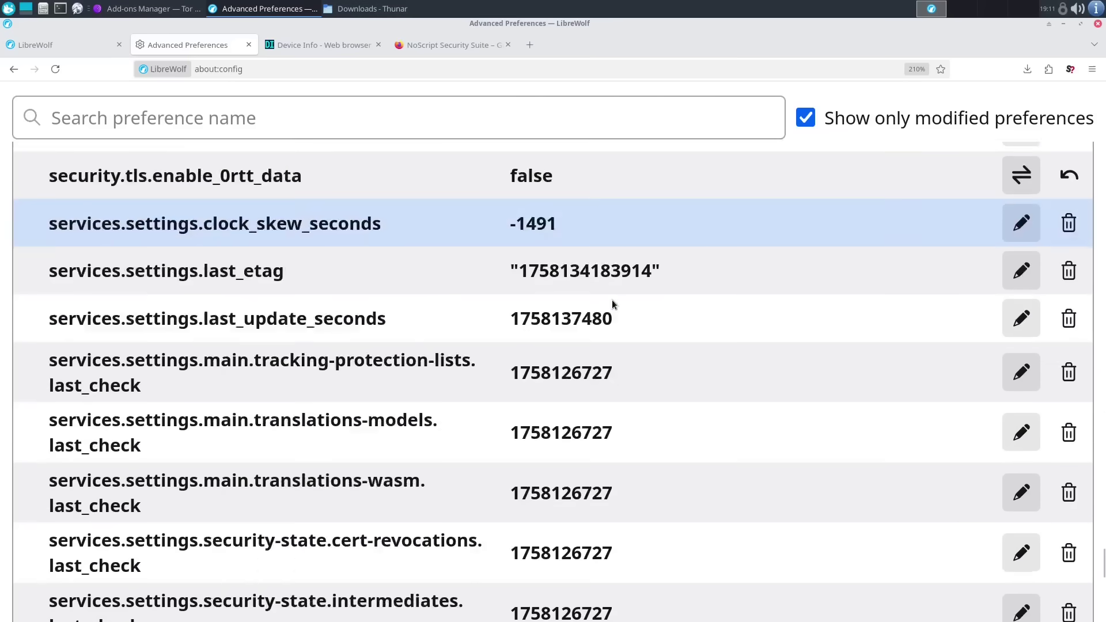
{"action": "scroll", "coordinate": [616, 308], "scroll_direction": "up", "scroll_amount": 20}
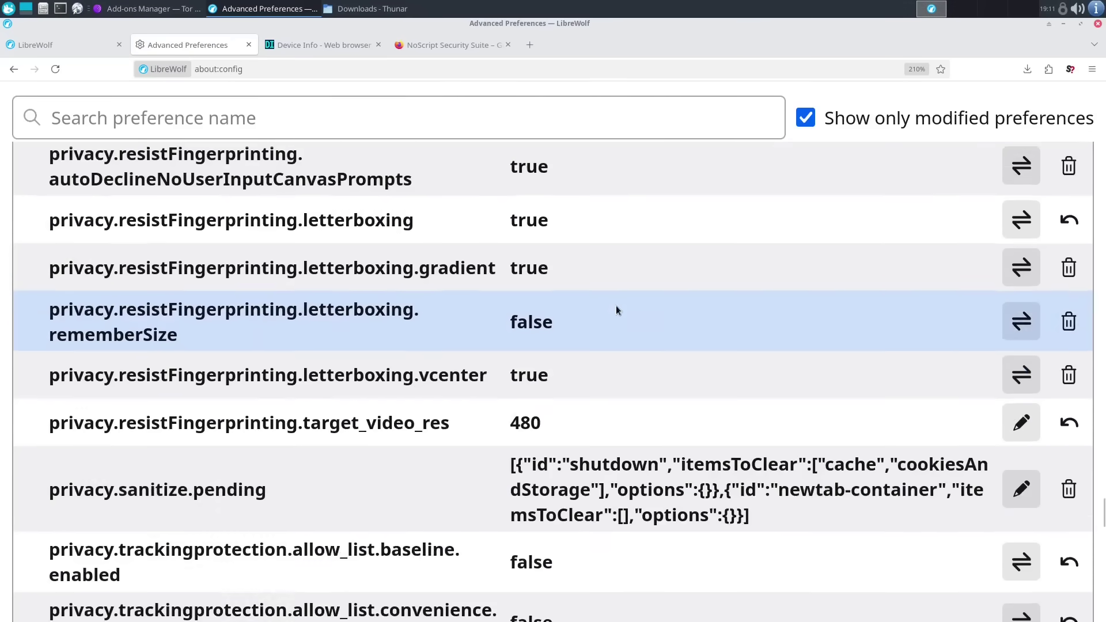
{"action": "scroll", "coordinate": [616, 309], "scroll_direction": "up", "scroll_amount": 20}
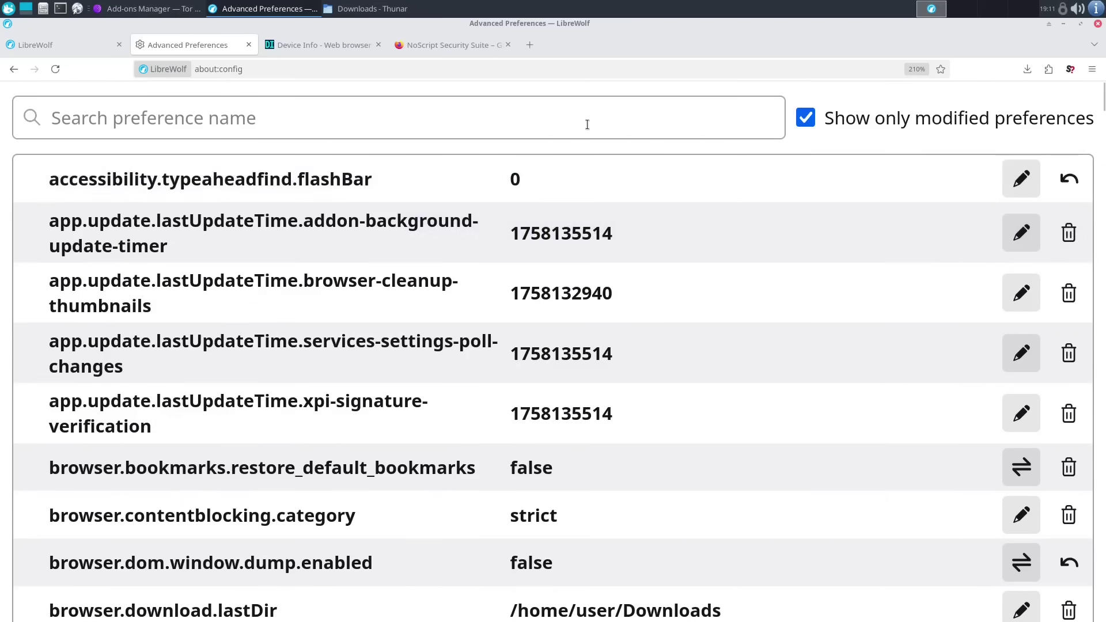
- Filter by 'onion' to find network.dns.blockDotOnion set to false
{"action": "left_click", "coordinate": [587, 125]}
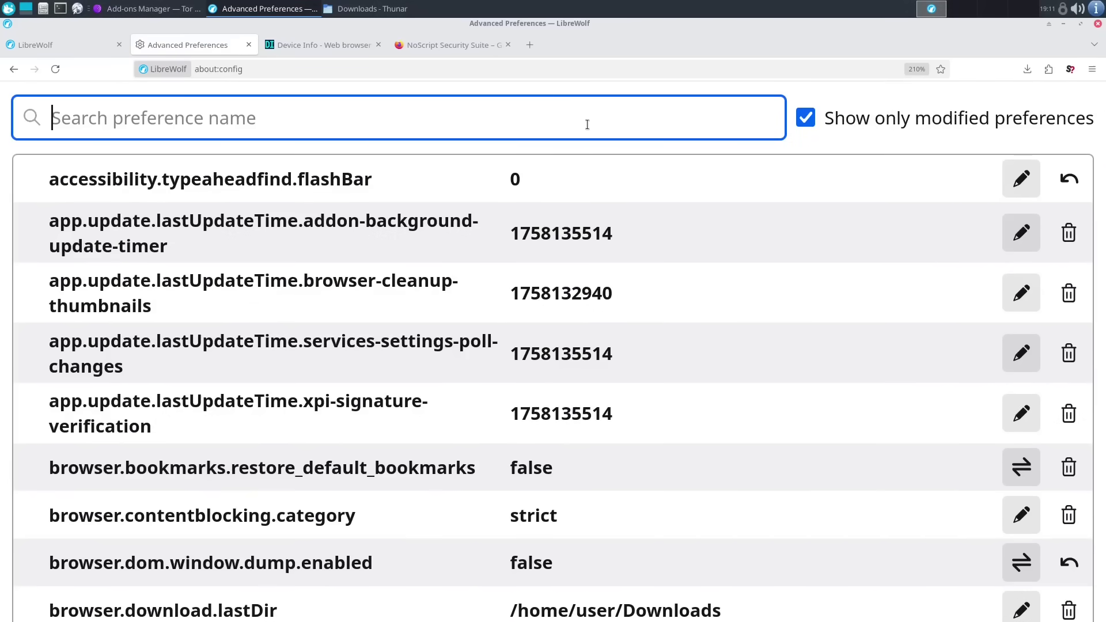
{"action": "type", "text": "onion"}
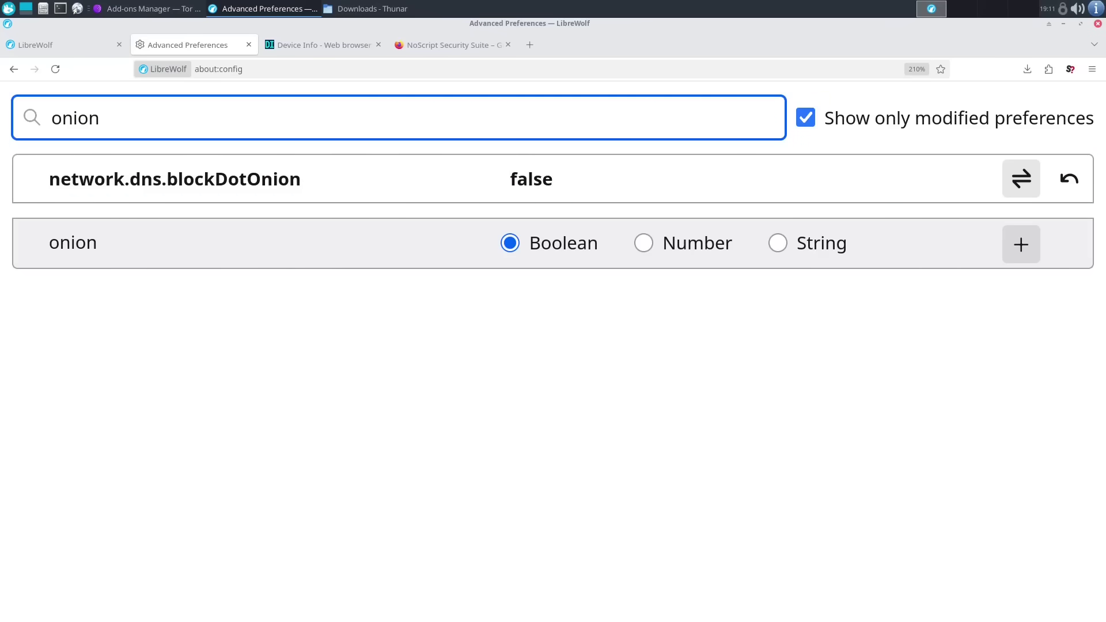
{"action": "left_click", "coordinate": [631, 377]}
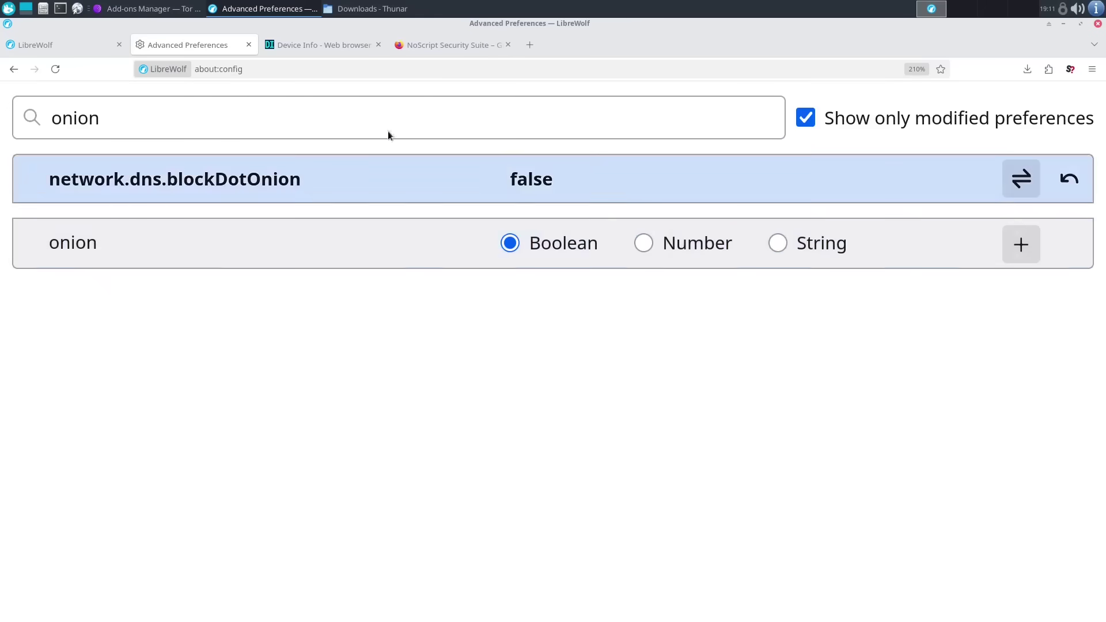
- Review LibreWolf's deviceinfo.me fingerprint report
{"action": "left_click", "coordinate": [291, 45]}
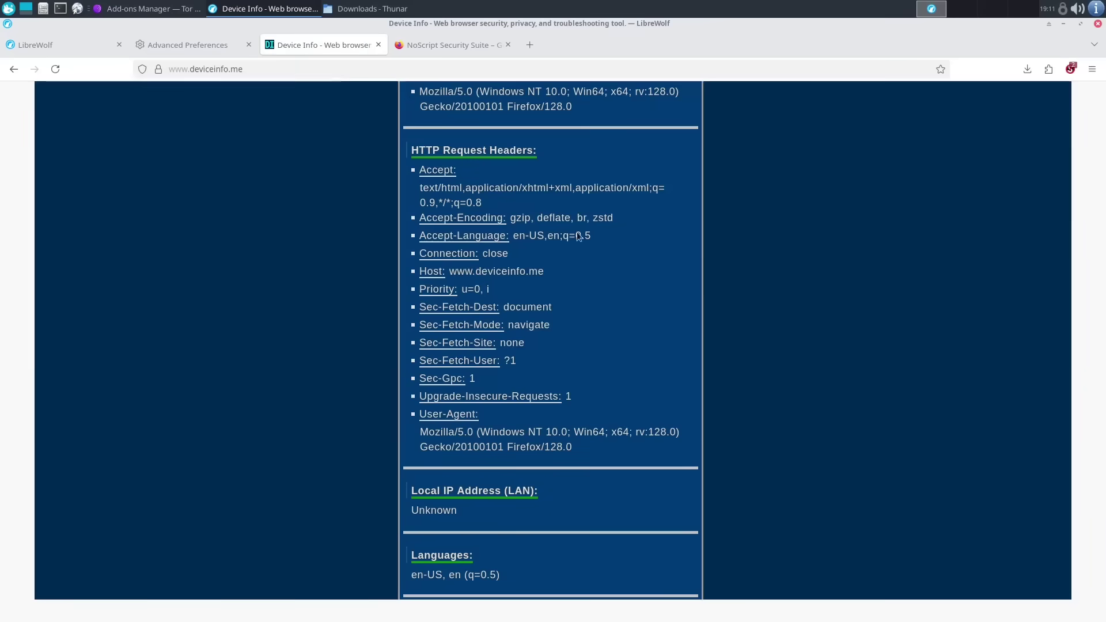
{"action": "scroll", "coordinate": [897, 344], "scroll_direction": "up", "scroll_amount": 15}
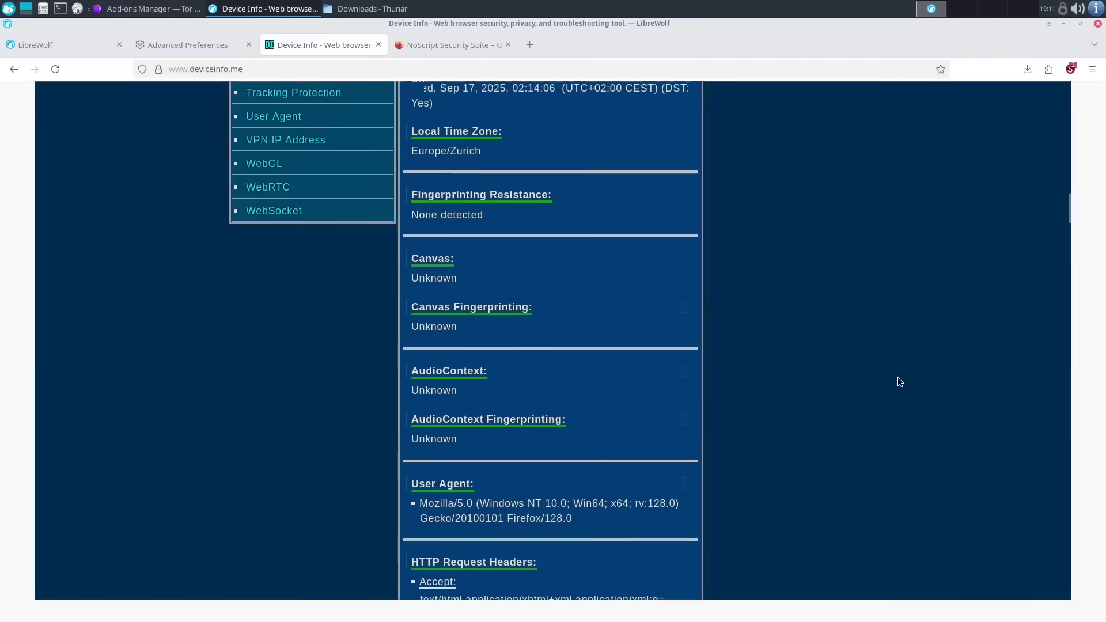
{"action": "scroll", "coordinate": [900, 382], "scroll_direction": "up", "scroll_amount": 10}
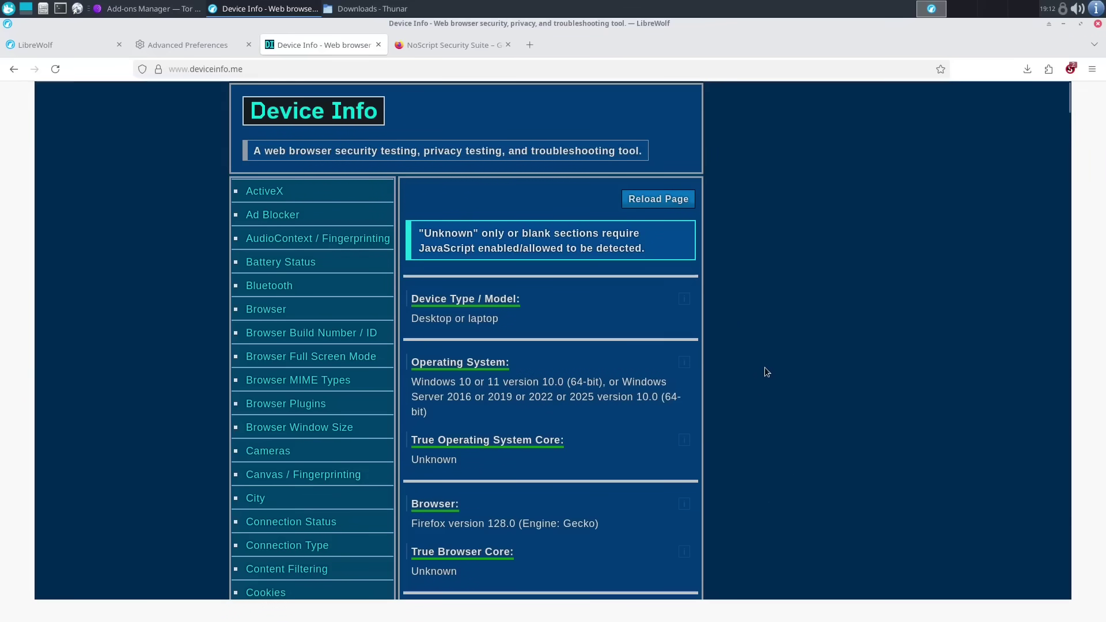
{"action": "scroll", "coordinate": [634, 300], "scroll_direction": "down", "scroll_amount": 3}
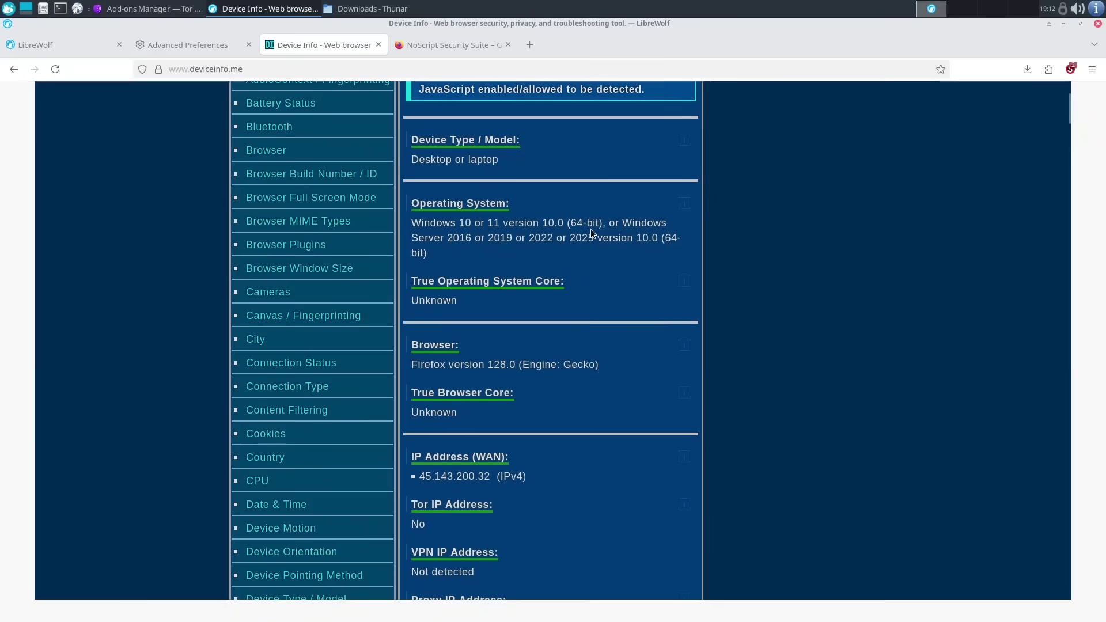
{"action": "scroll", "coordinate": [289, 363], "scroll_direction": "down", "scroll_amount": 7}
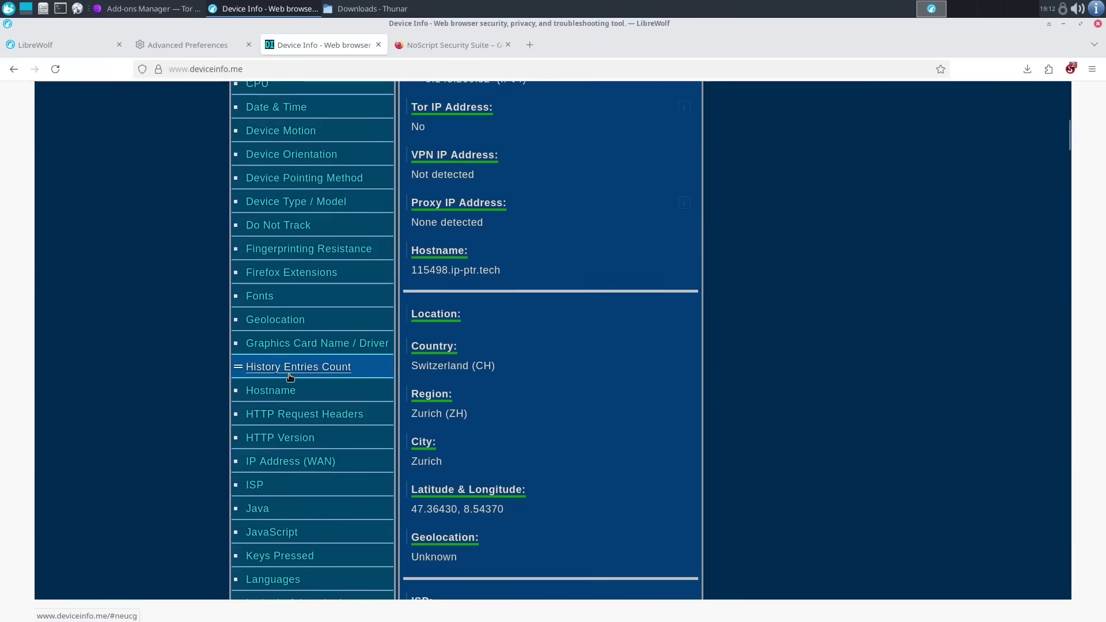
{"action": "scroll", "coordinate": [290, 375], "scroll_direction": "down", "scroll_amount": 3}
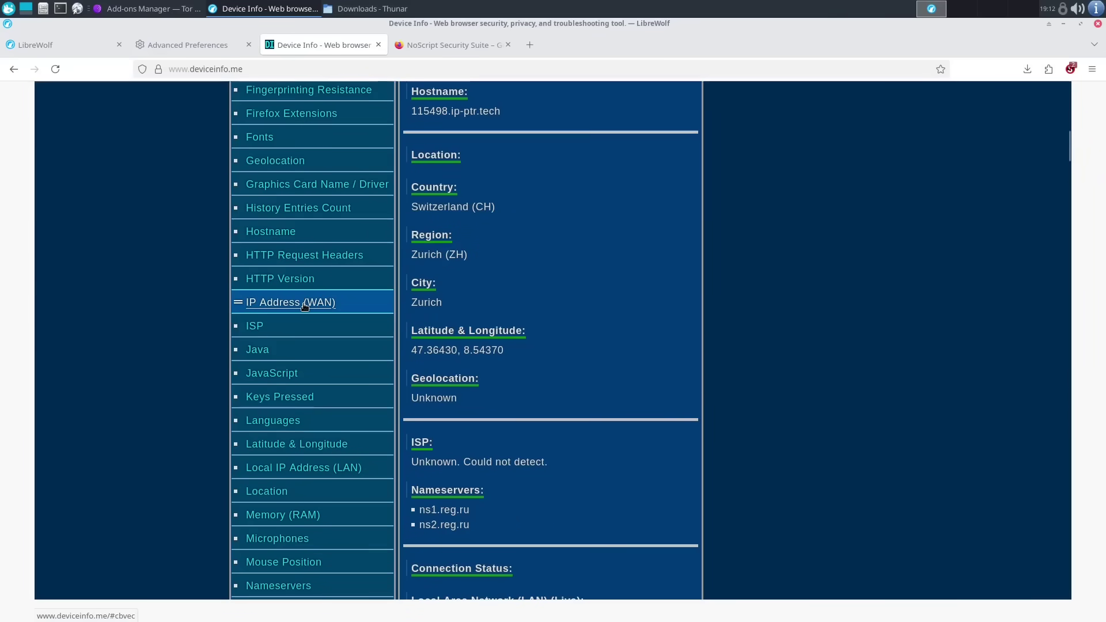
- Inspect the HTTP Request Headers section, then un-maximize LibreWolf to reveal Tor Browser
{"action": "left_click", "coordinate": [344, 255]}
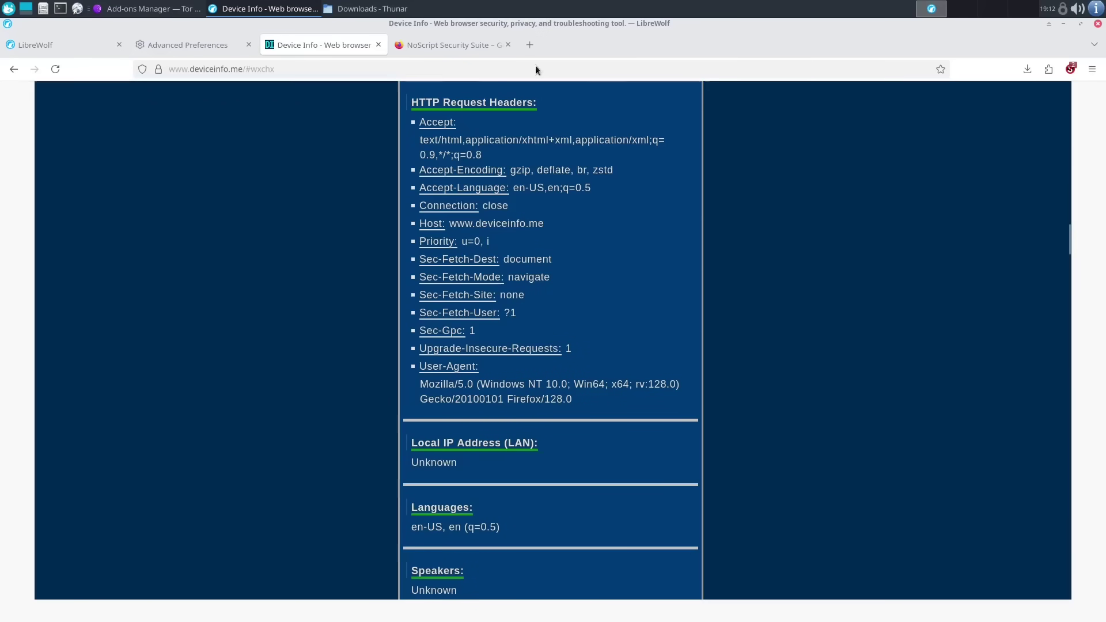
{"action": "scroll", "coordinate": [635, 360], "scroll_direction": "down", "scroll_amount": 10}
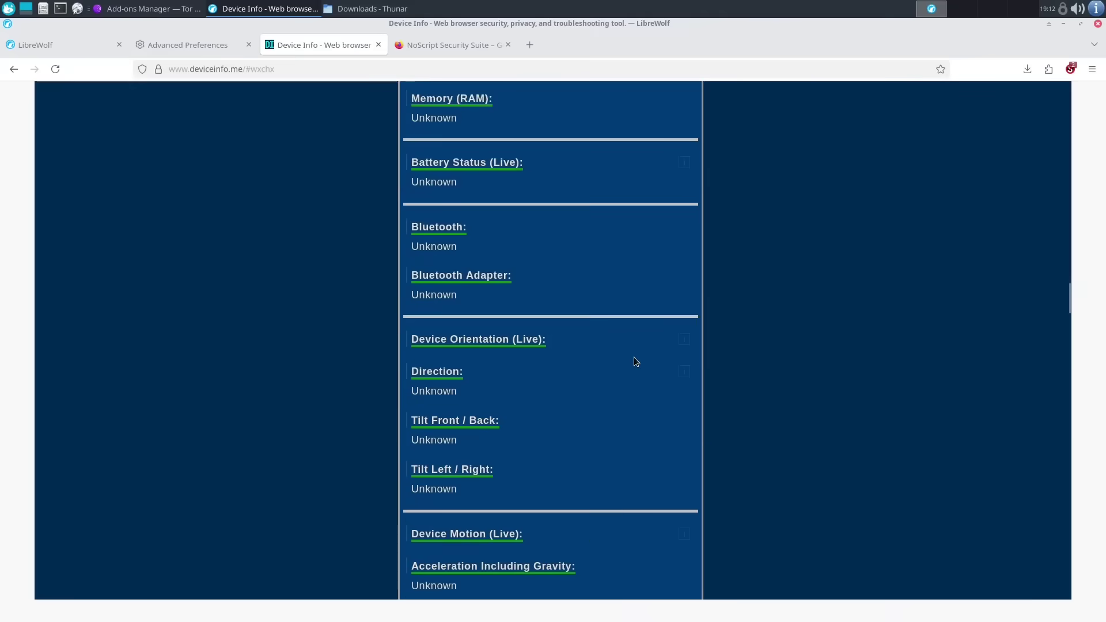
{"action": "scroll", "coordinate": [635, 361], "scroll_direction": "down", "scroll_amount": 4}
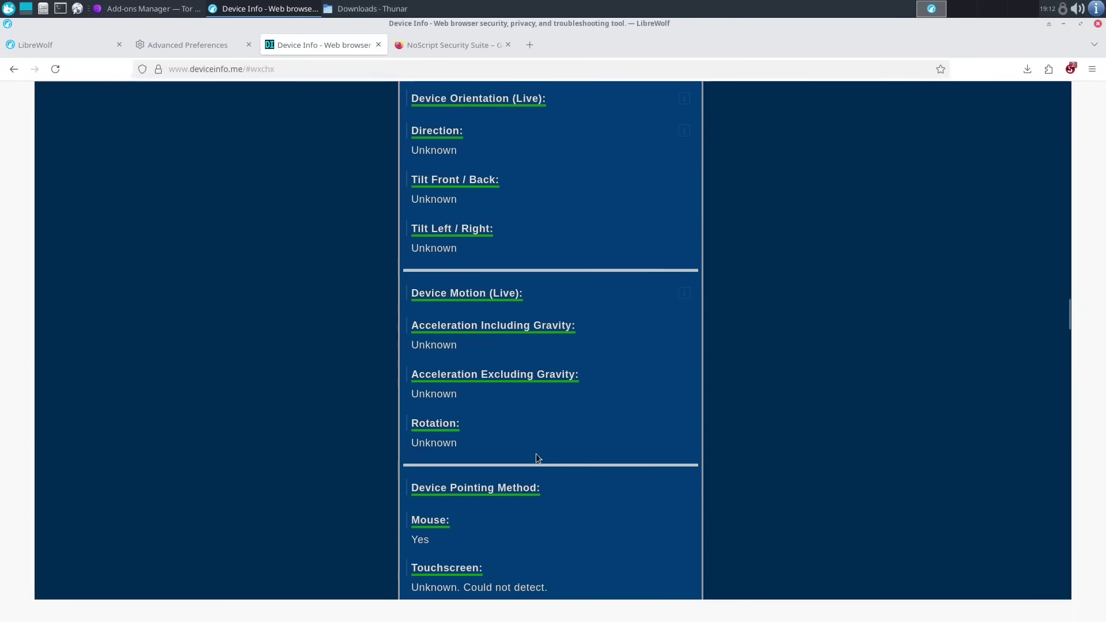
{"action": "scroll", "coordinate": [513, 434], "scroll_direction": "down", "scroll_amount": 5}
{"action": "scroll", "coordinate": [661, 511], "scroll_direction": "up", "scroll_amount": 15}
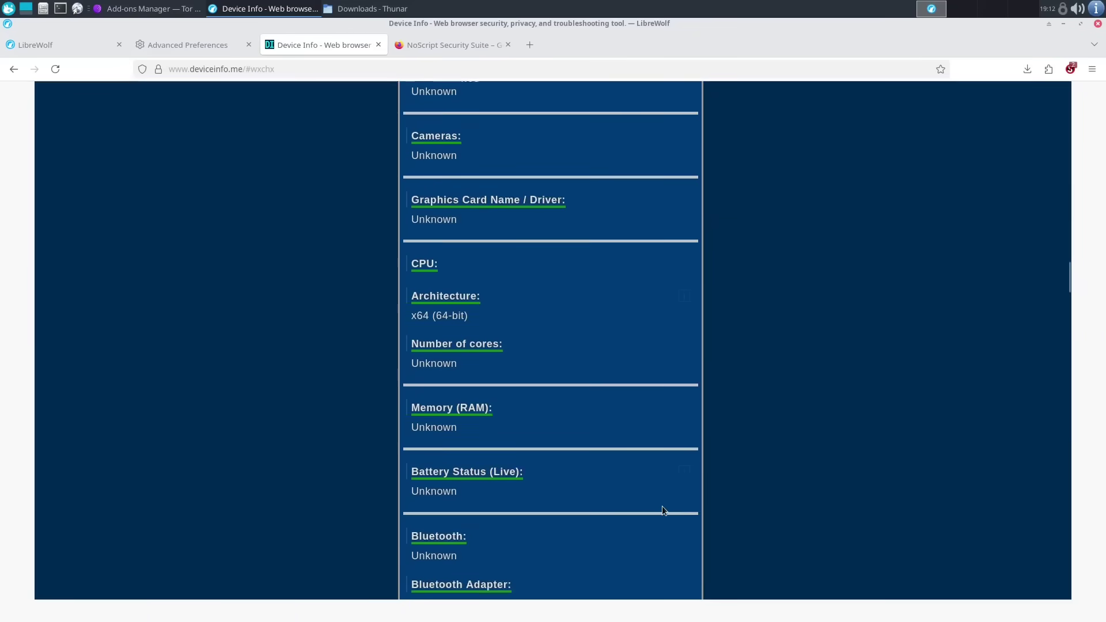
{"action": "scroll", "coordinate": [663, 511], "scroll_direction": "up", "scroll_amount": 11}
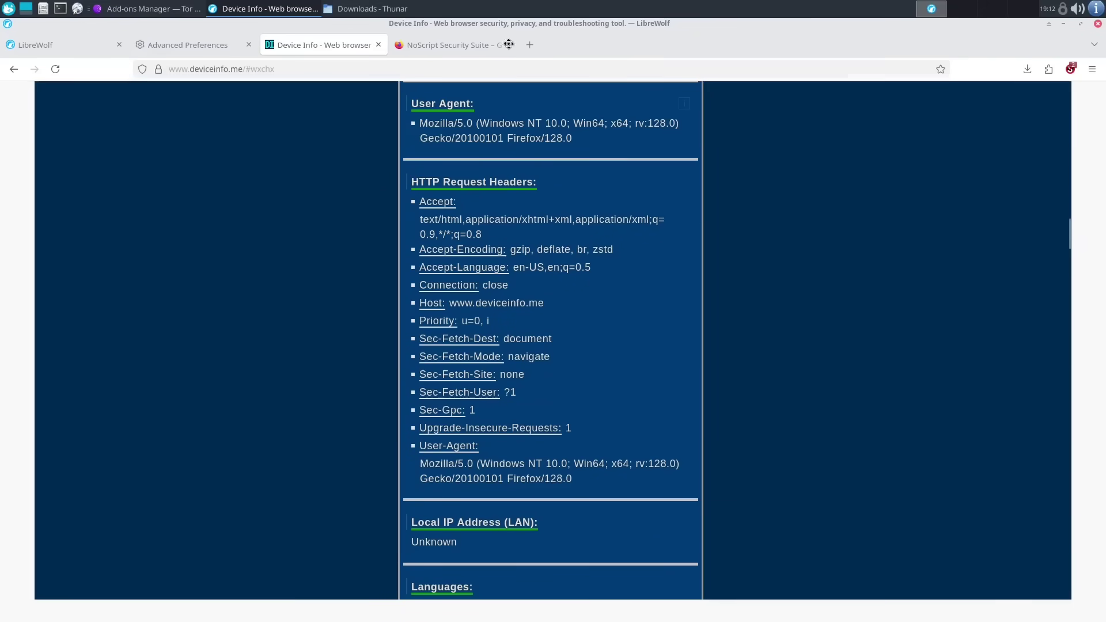
{"action": "left_click_drag", "start_coordinate": [508, 45], "coordinate": [283, 26]}
- Place Tor Browser beside LibreWolf showing deviceinfo.me's User Agent section
{"action": "left_click", "coordinate": [937, 48]}
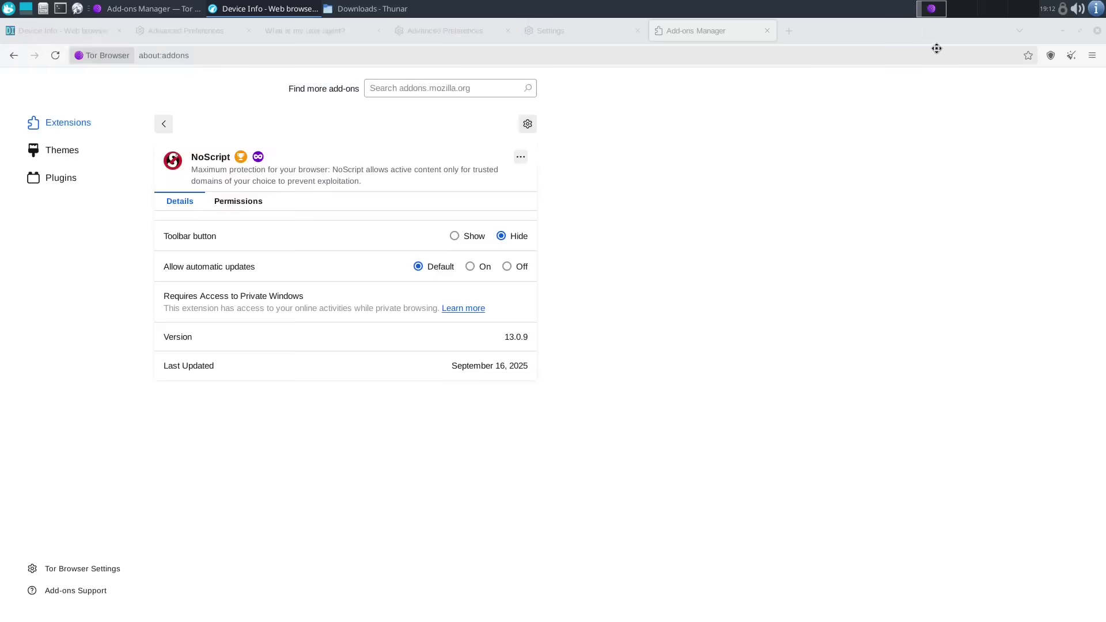
{"action": "left_click_drag", "start_coordinate": [936, 48], "coordinate": [1003, 18]}
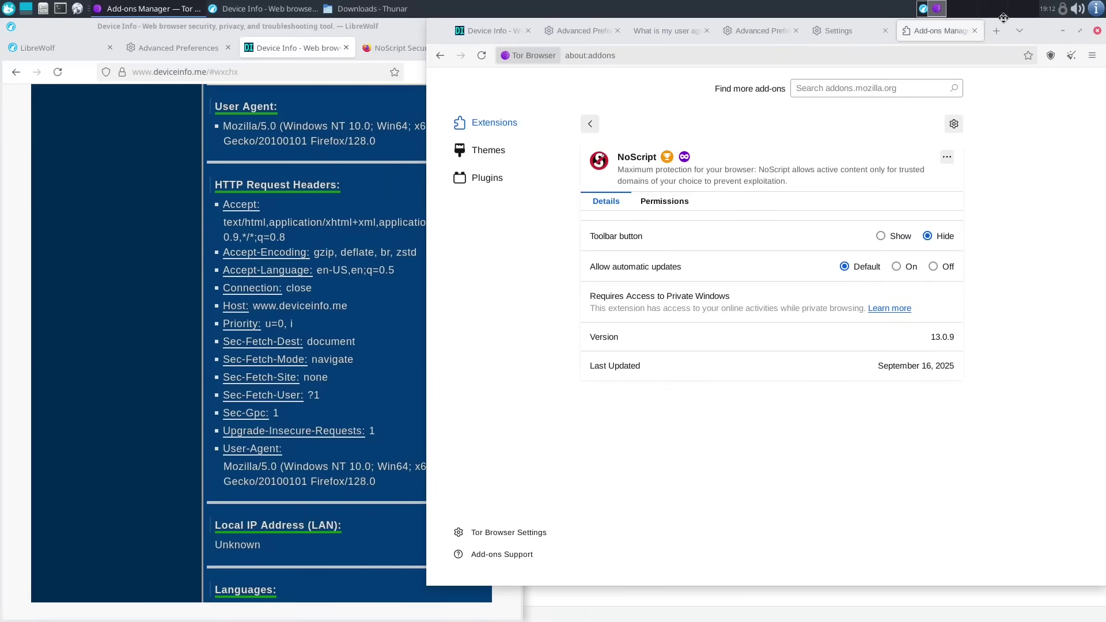
{"action": "left_click_drag", "start_coordinate": [425, 237], "coordinate": [526, 238]}
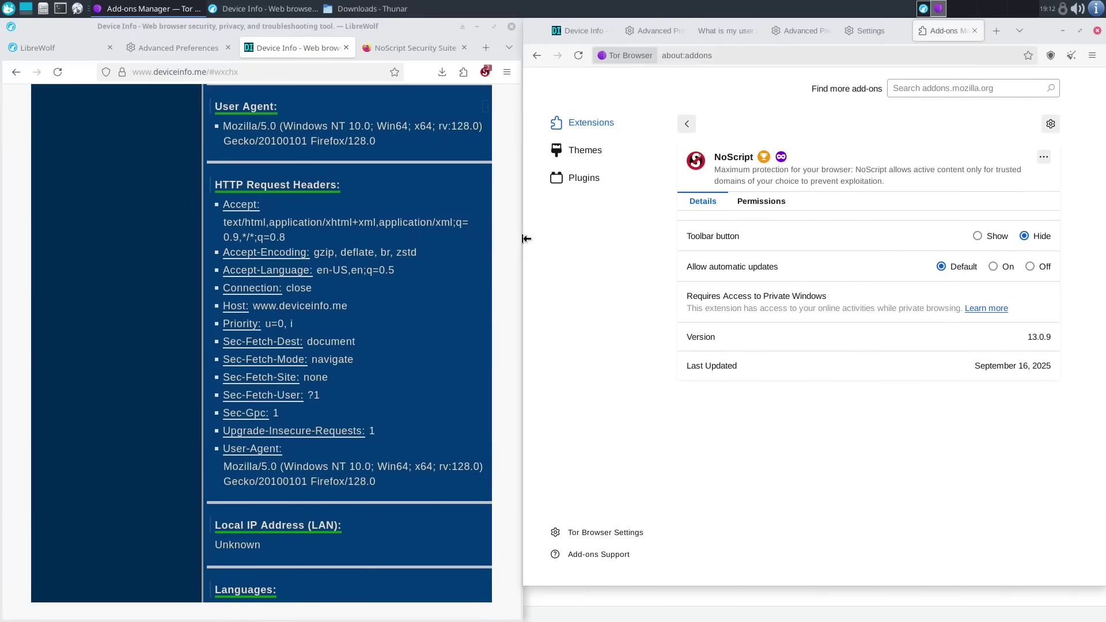
{"action": "left_click", "coordinate": [583, 31]}
{"action": "scroll", "coordinate": [634, 416], "scroll_direction": "down", "scroll_amount": 15}
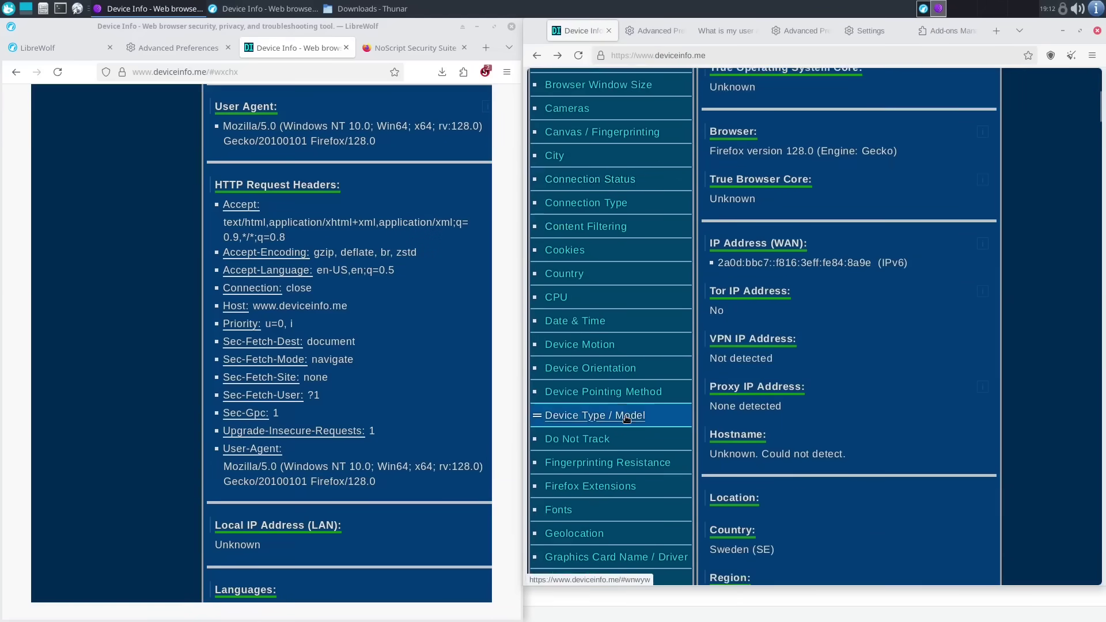
{"action": "scroll", "coordinate": [626, 419], "scroll_direction": "down", "scroll_amount": 10}
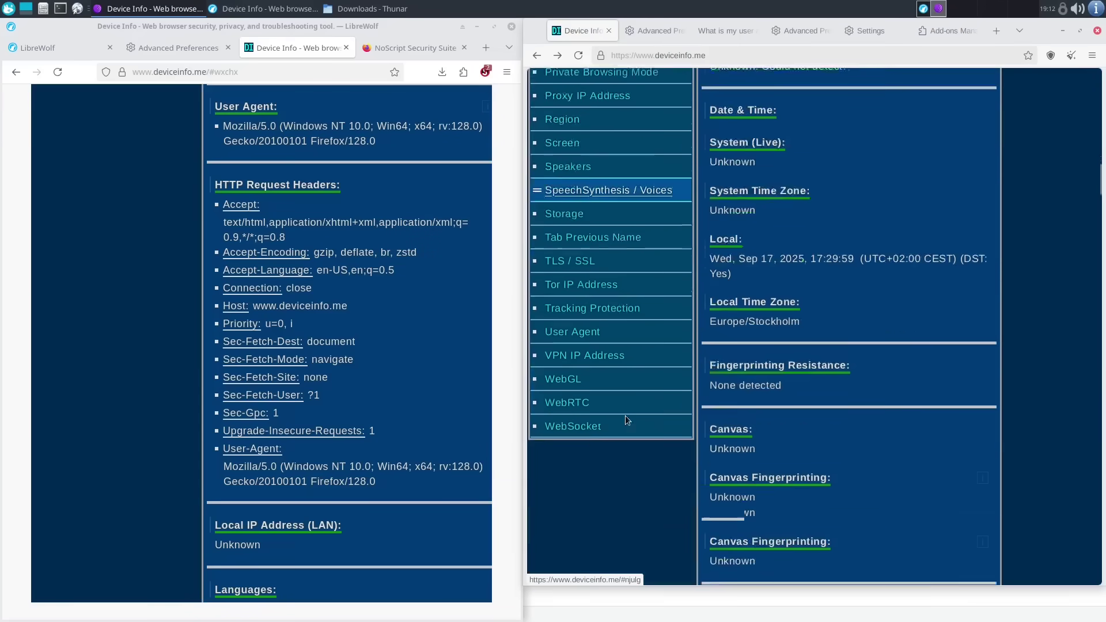
{"action": "left_click", "coordinate": [603, 292]}
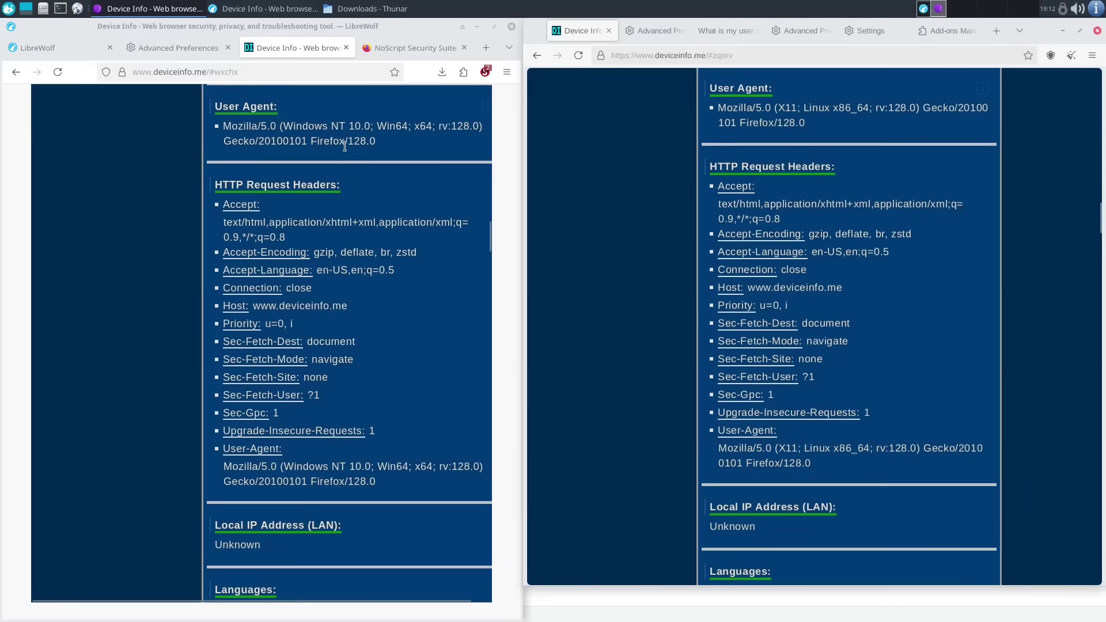
- Select LibreWolf's Windows NT 10.0 User-Agent string for comparison
{"action": "left_click", "coordinate": [271, 604]}
{"action": "left_click_drag", "start_coordinate": [271, 604], "coordinate": [300, 605]}
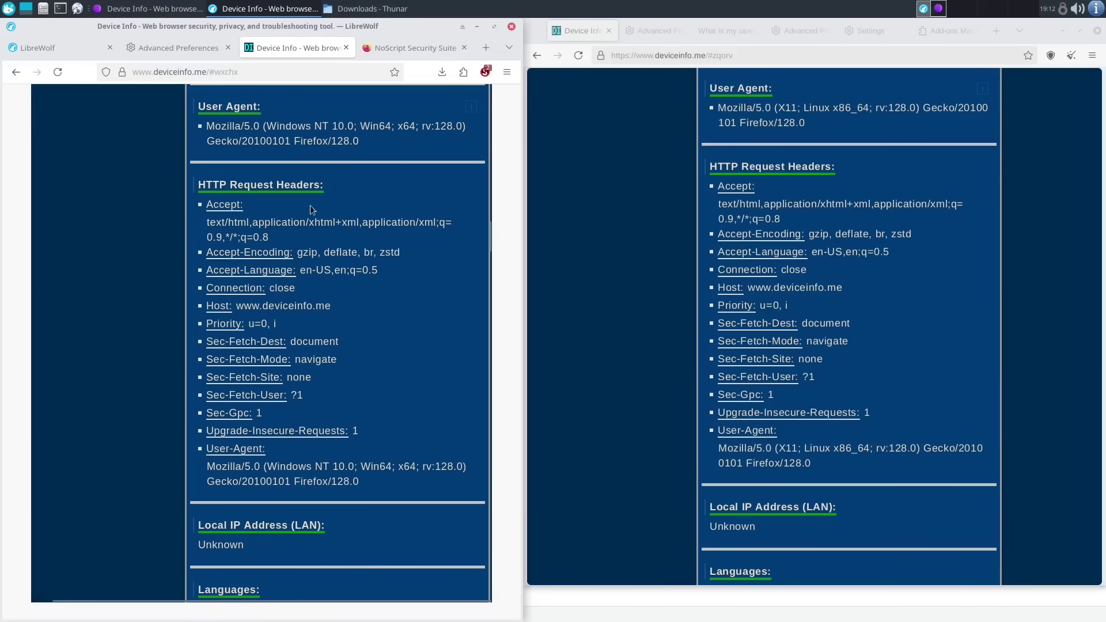
{"action": "triple_click", "coordinate": [270, 467]}
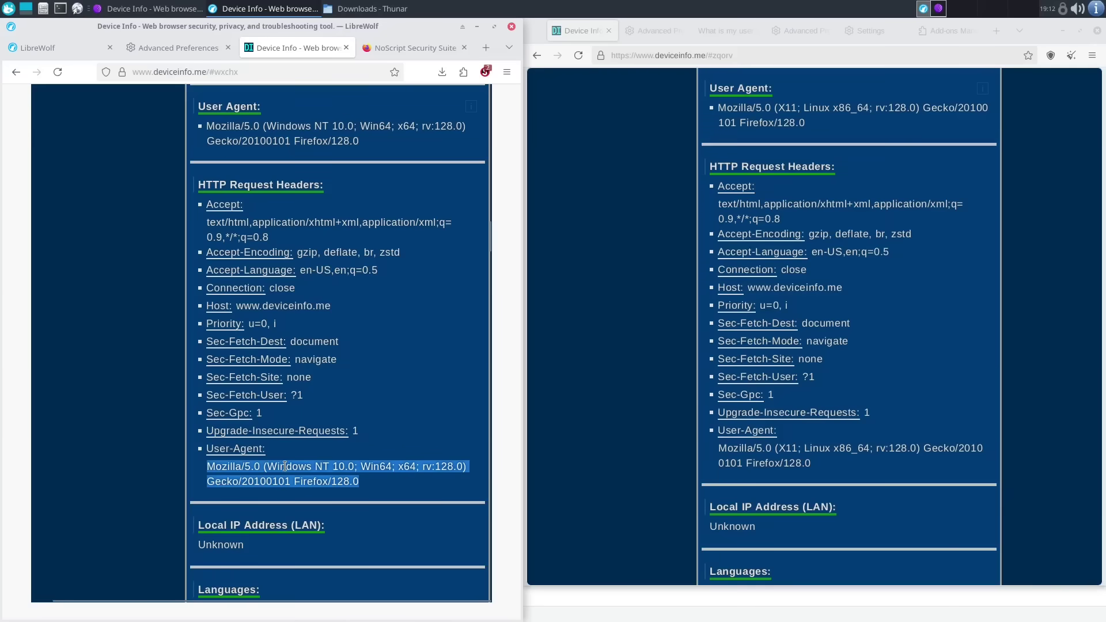
{"action": "left_click", "coordinate": [301, 455]}
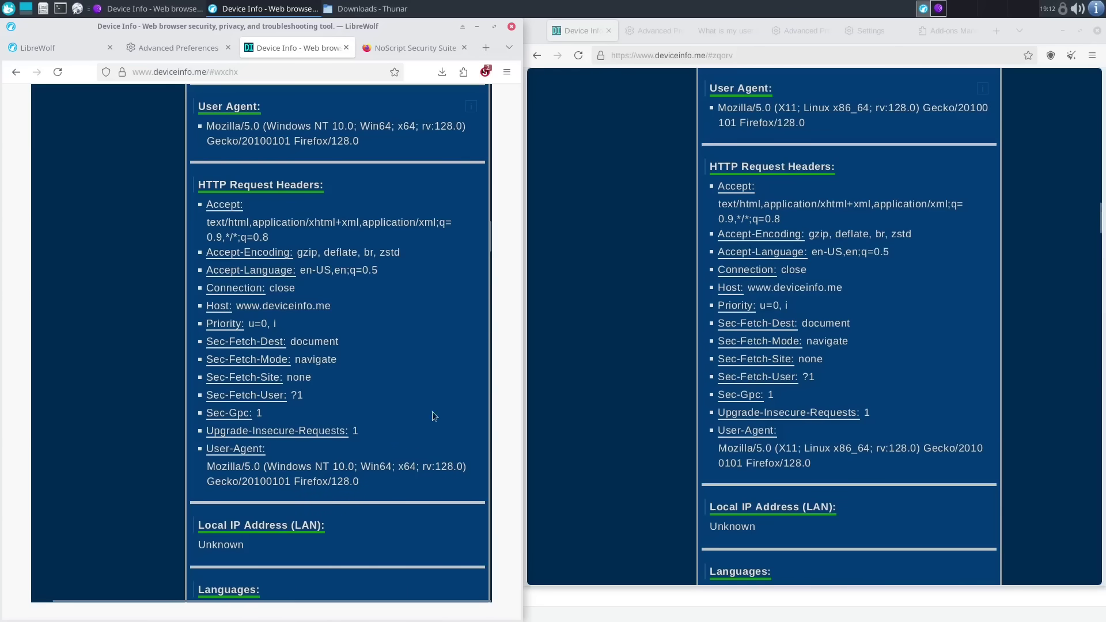
- Select Tor Browser's Linux X11 User-Agent string to compare against LibreWolf's
{"action": "left_click", "coordinate": [919, 514]}
{"action": "triple_click", "coordinate": [873, 448]}
{"action": "left_click", "coordinate": [766, 478]}
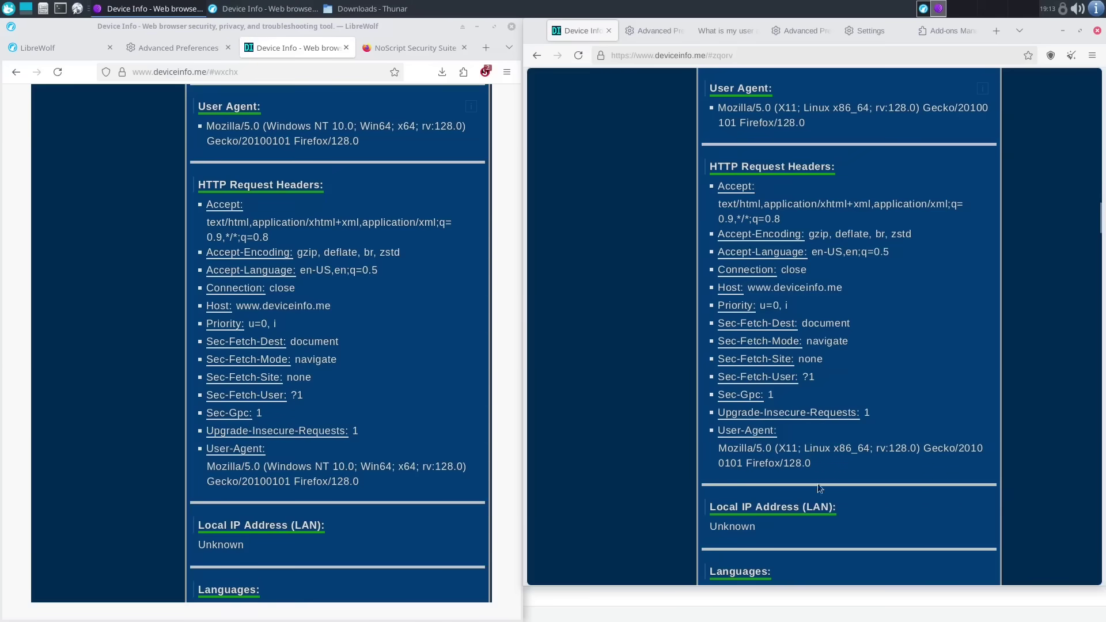
{"action": "left_click_drag", "start_coordinate": [782, 450], "coordinate": [720, 445]}
{"action": "left_click", "coordinate": [828, 468]}
{"action": "left_click", "coordinate": [801, 395]}
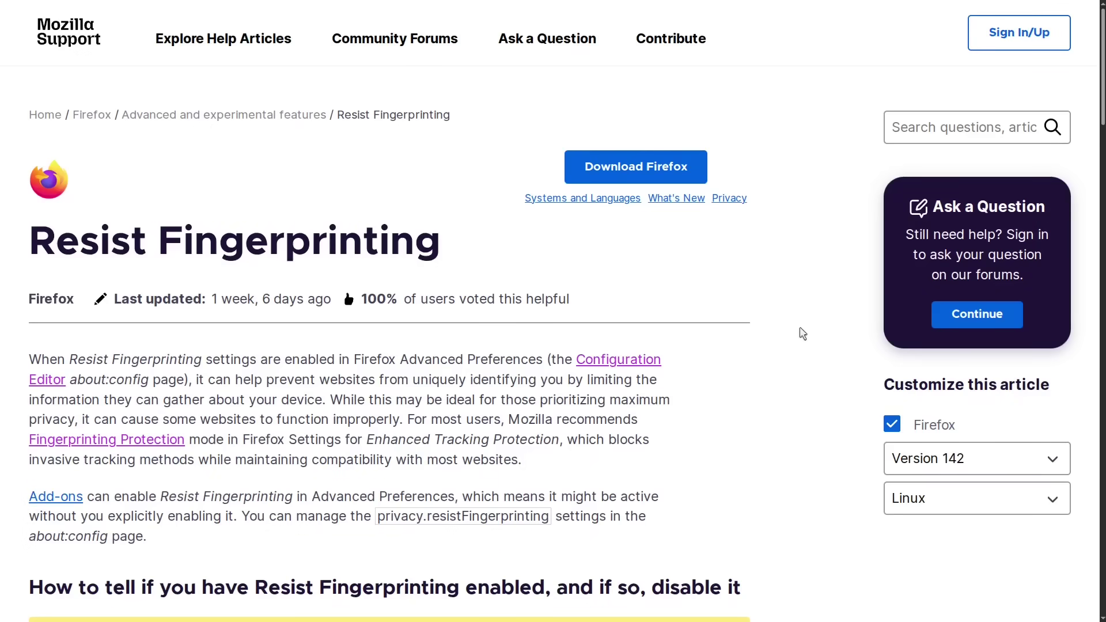
- Scroll through the Mozilla Support list of everything Resist Fingerprinting alters
{"action": "scroll", "coordinate": [800, 328], "scroll_direction": "down", "scroll_amount": 3}
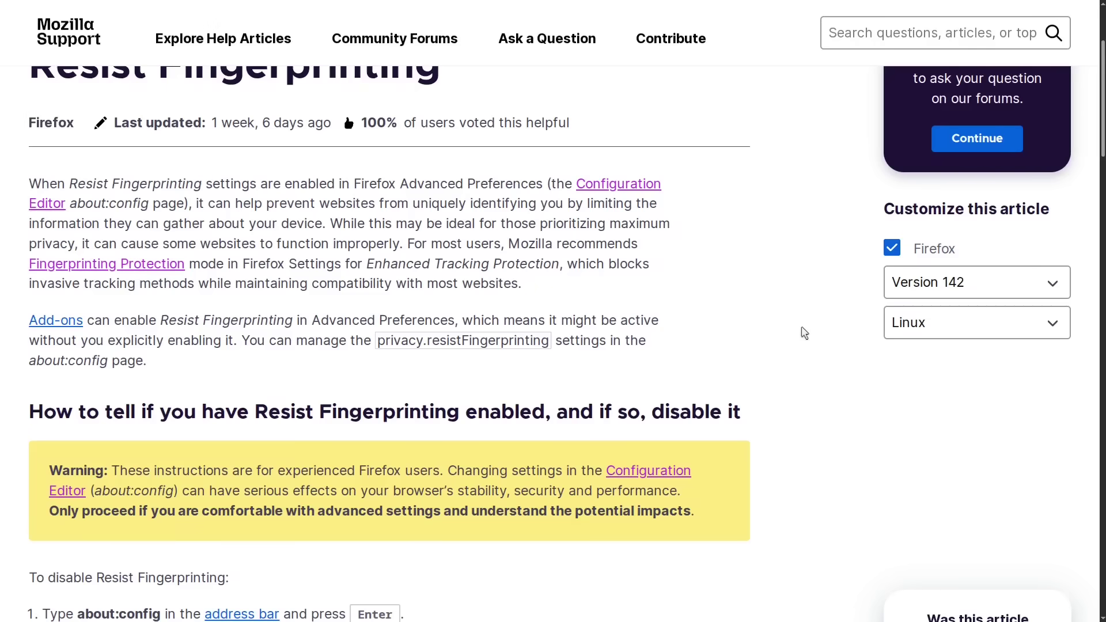
{"action": "scroll", "coordinate": [804, 333], "scroll_direction": "down", "scroll_amount": 4}
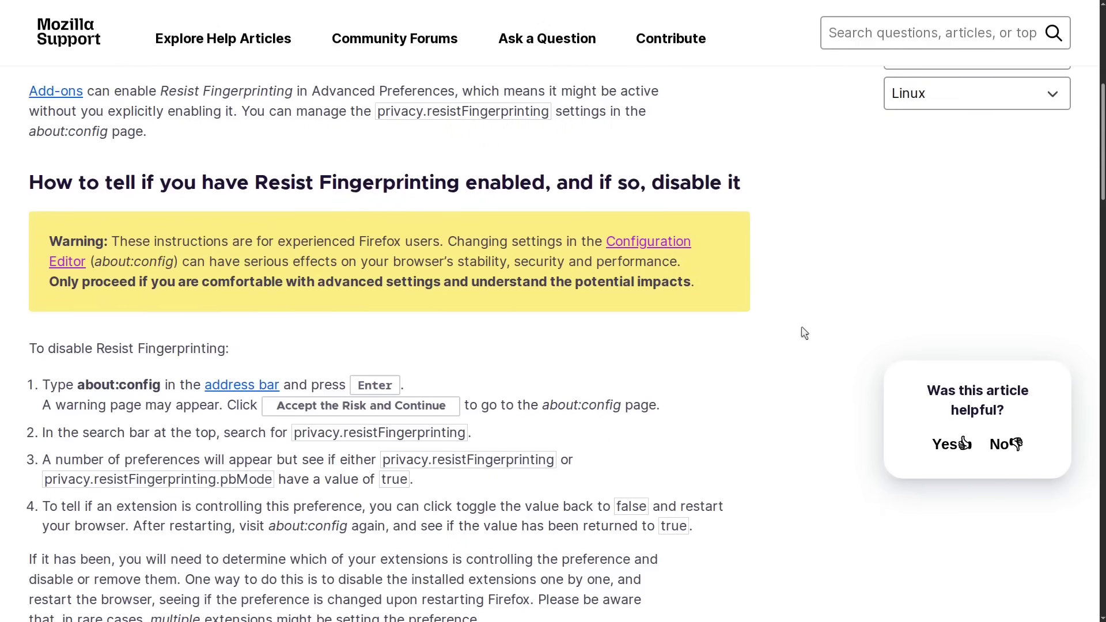
{"action": "scroll", "coordinate": [804, 333], "scroll_direction": "down", "scroll_amount": 3}
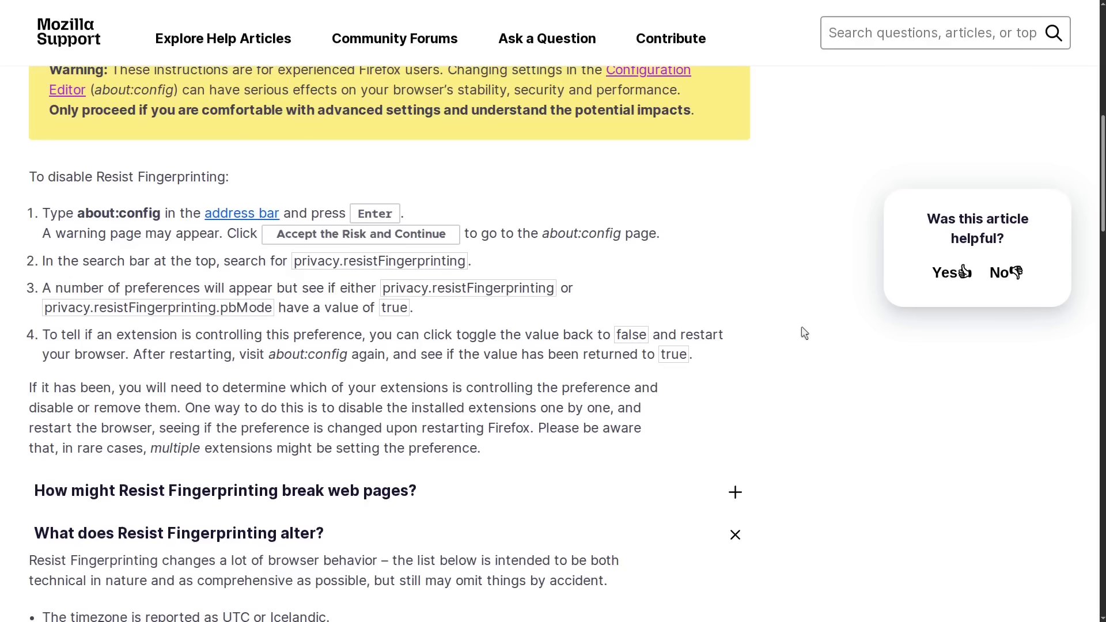
{"action": "scroll", "coordinate": [804, 333], "scroll_direction": "down", "scroll_amount": 5}
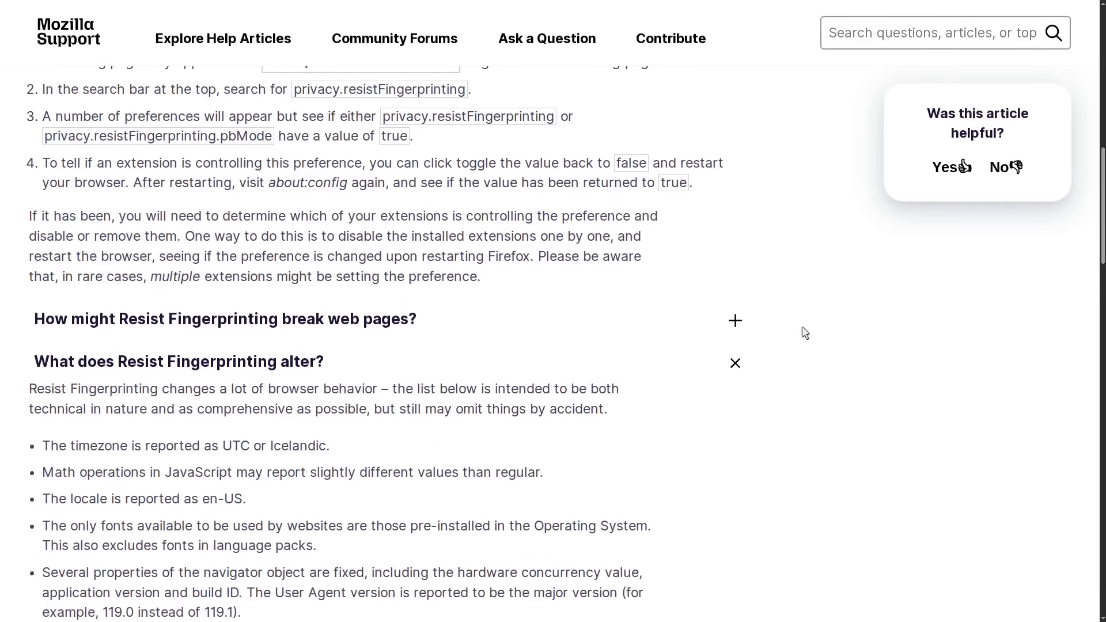
{"action": "scroll", "coordinate": [805, 333], "scroll_direction": "down", "scroll_amount": 1}
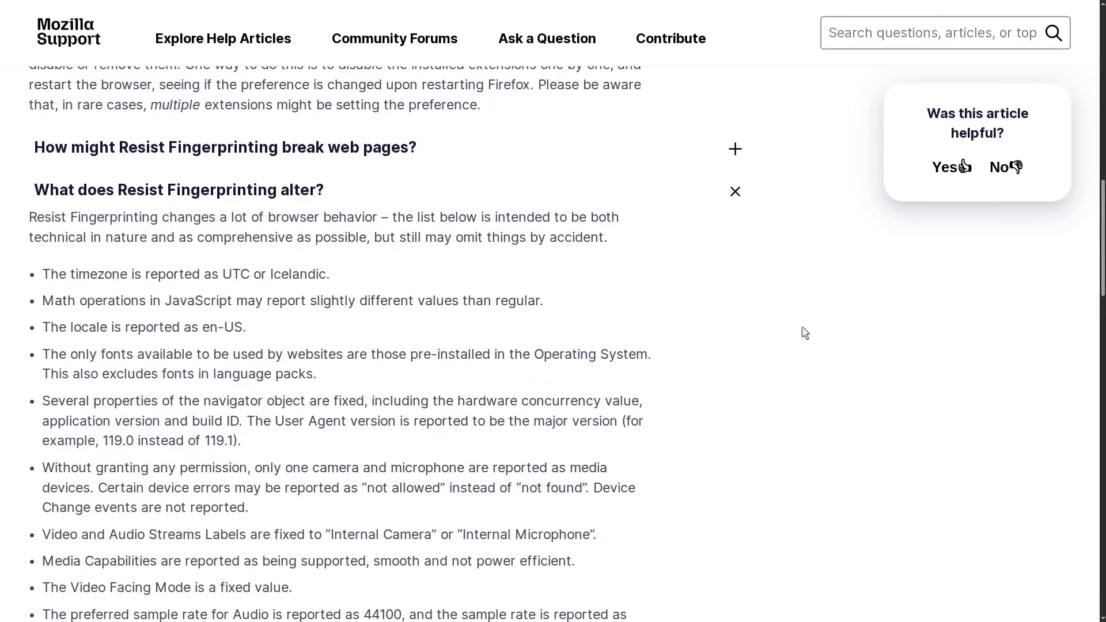
{"action": "scroll", "coordinate": [802, 328], "scroll_direction": "down", "scroll_amount": 2}
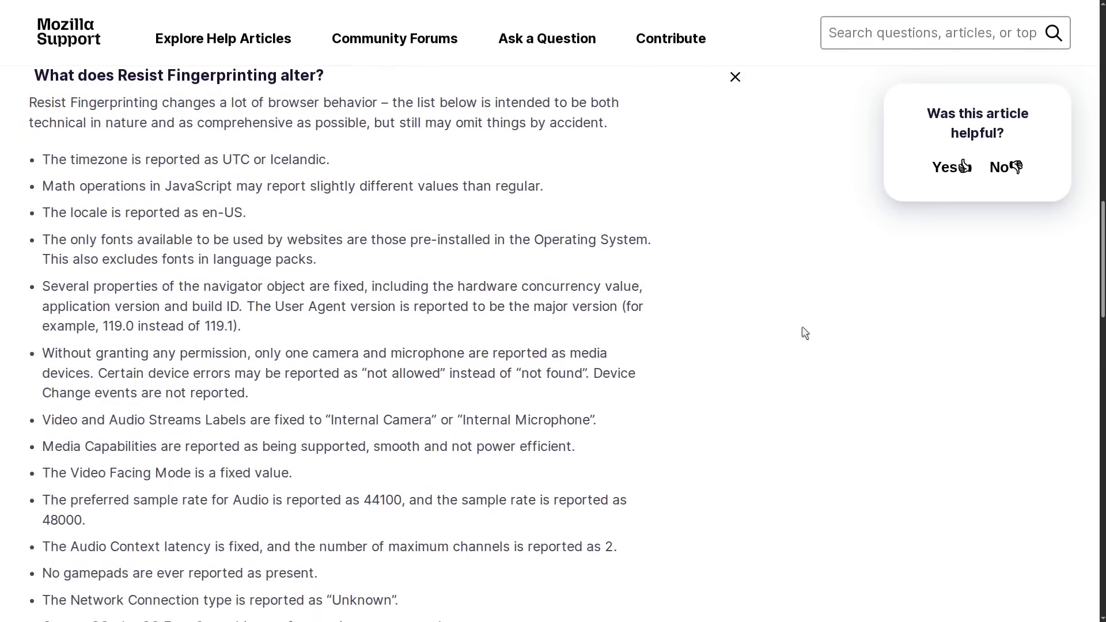
{"action": "scroll", "coordinate": [802, 327], "scroll_direction": "down", "scroll_amount": 4}
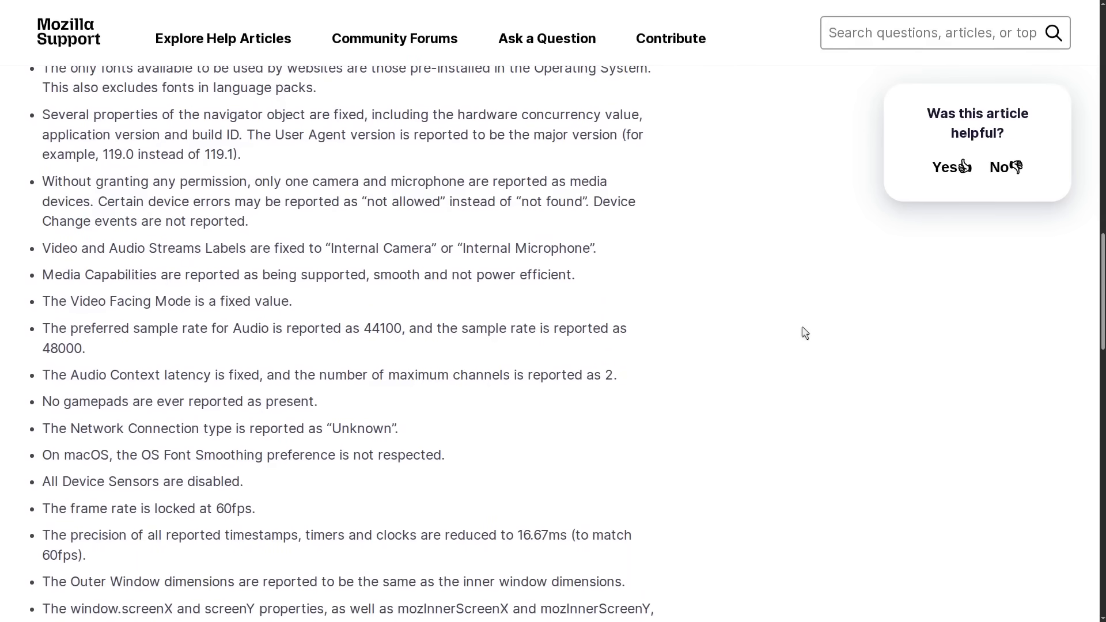
{"action": "scroll", "coordinate": [803, 328], "scroll_direction": "down", "scroll_amount": 5}
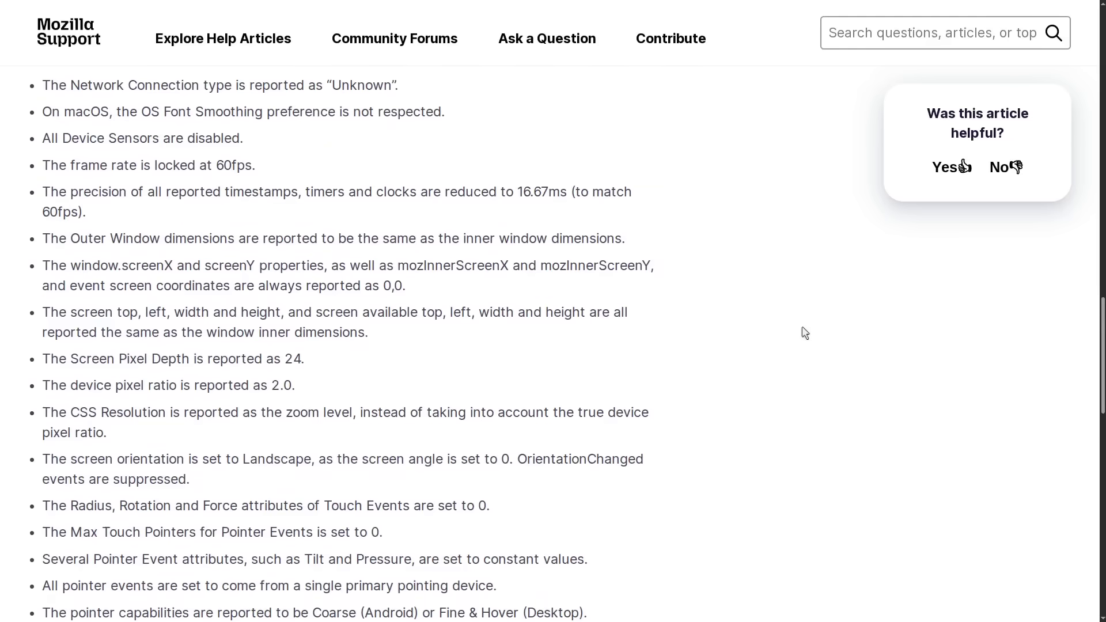
{"action": "scroll", "coordinate": [805, 333], "scroll_direction": "down", "scroll_amount": 4}
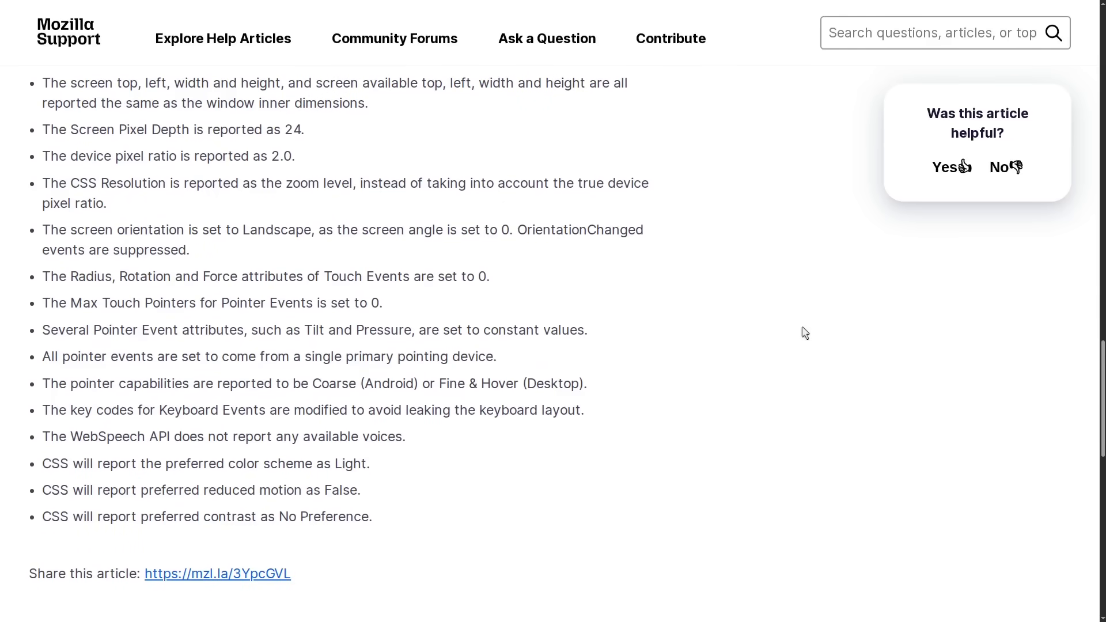
{"action": "scroll", "coordinate": [804, 333], "scroll_direction": "up", "scroll_amount": 5}
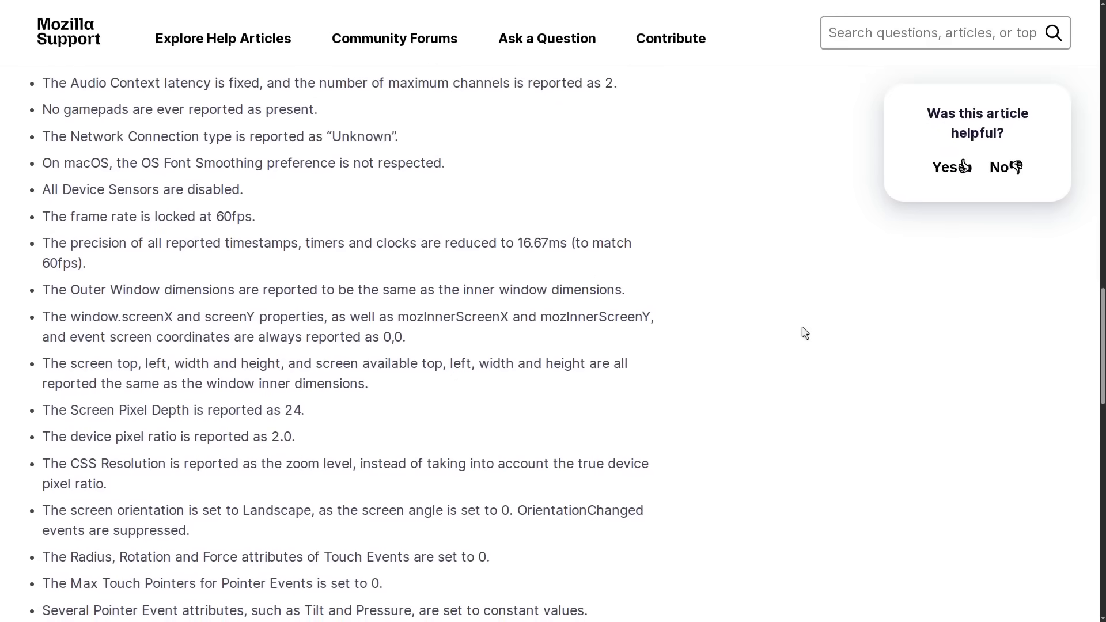
{"action": "scroll", "coordinate": [805, 333], "scroll_direction": "up", "scroll_amount": 7}
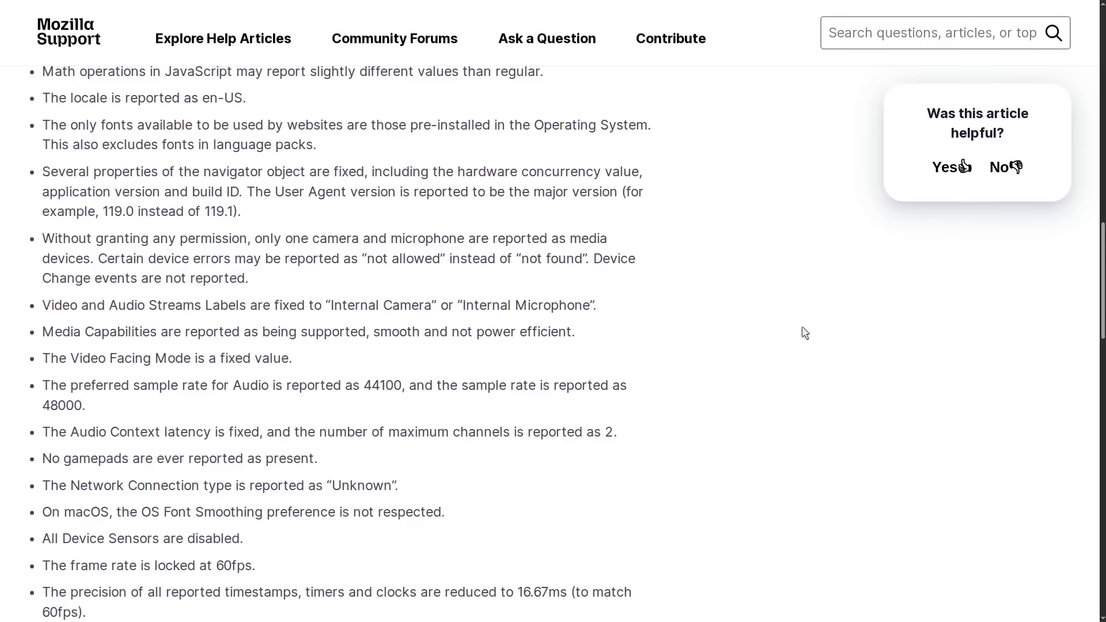
{"action": "scroll", "coordinate": [805, 333], "scroll_direction": "up", "scroll_amount": 2}
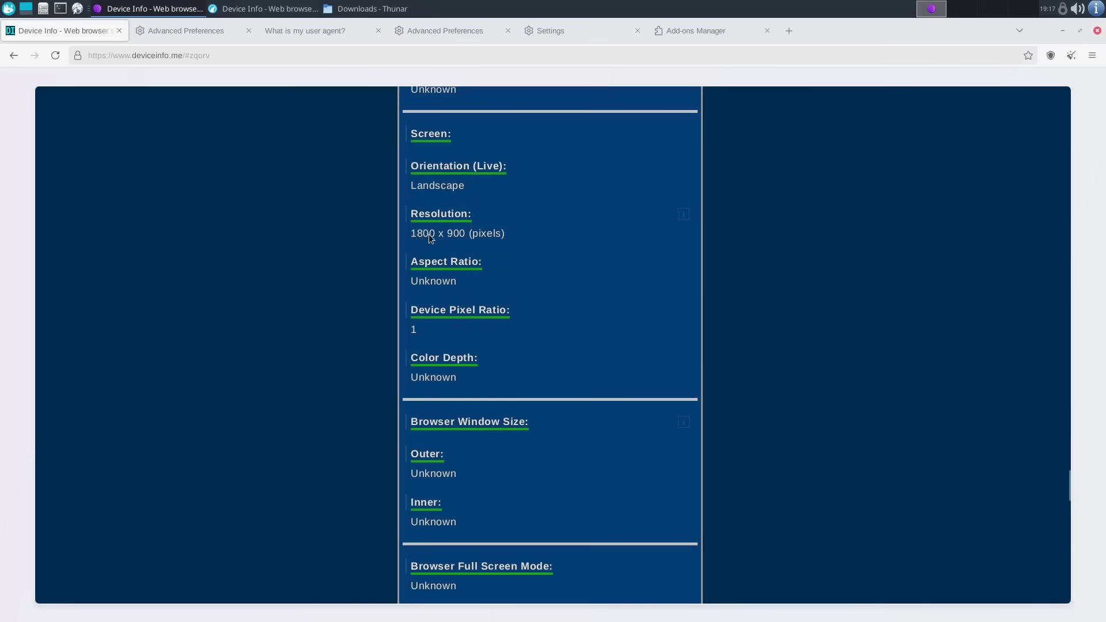
- Highlight Tor Browser's 1800 x 900 resolution, then bring LibreWolf's Device Info page forward
{"action": "left_click_drag", "start_coordinate": [480, 236], "coordinate": [456, 234]}
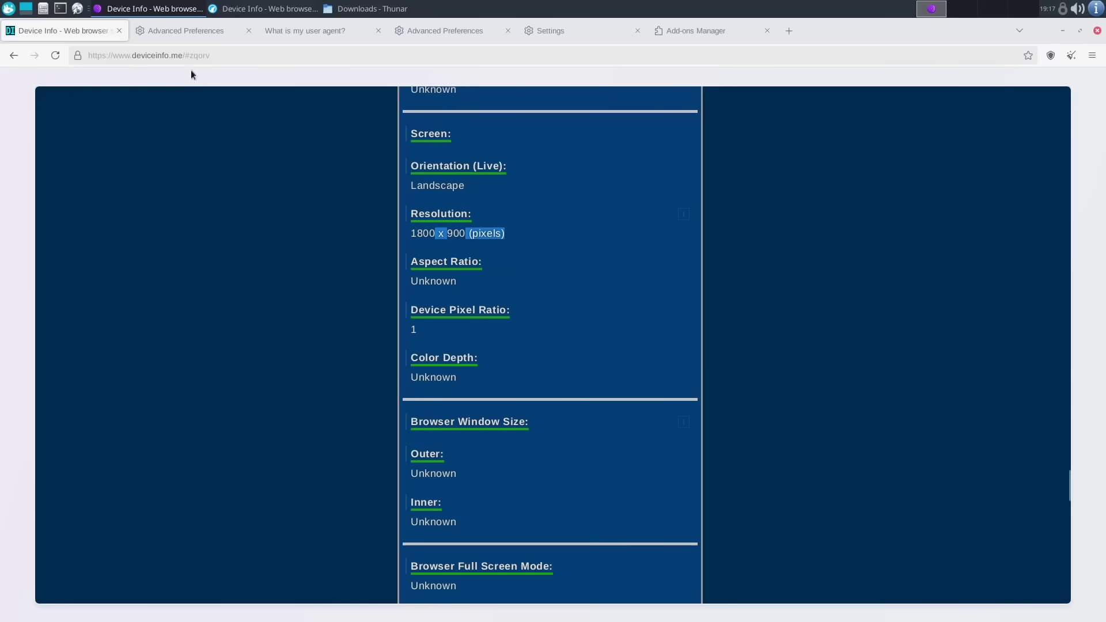
{"action": "left_click", "coordinate": [242, 6]}
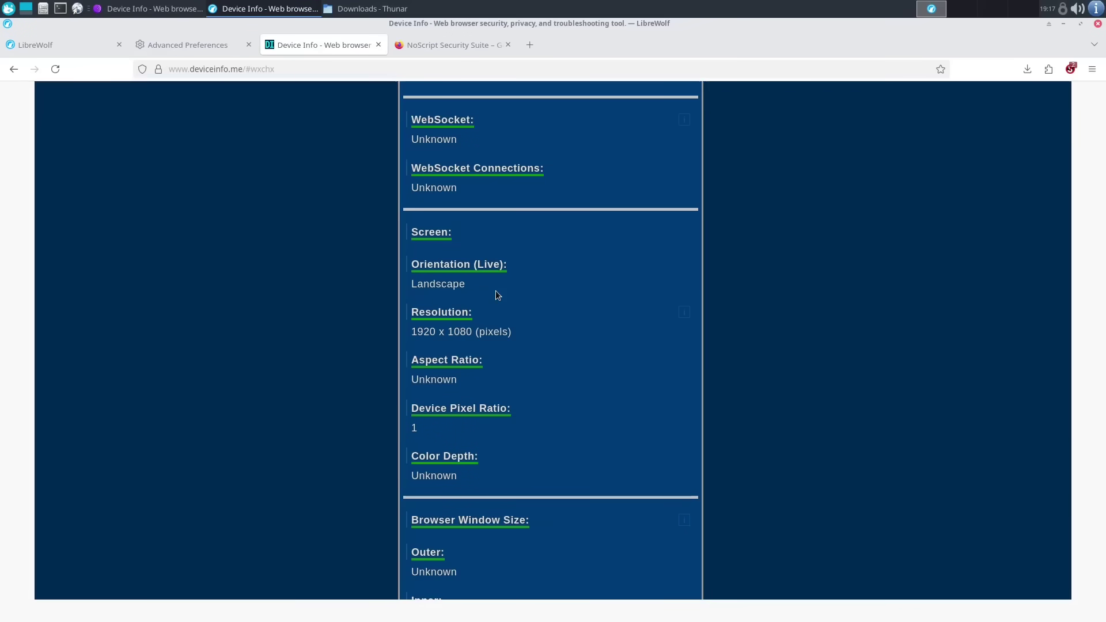
{"action": "double_click", "coordinate": [767, 27]}
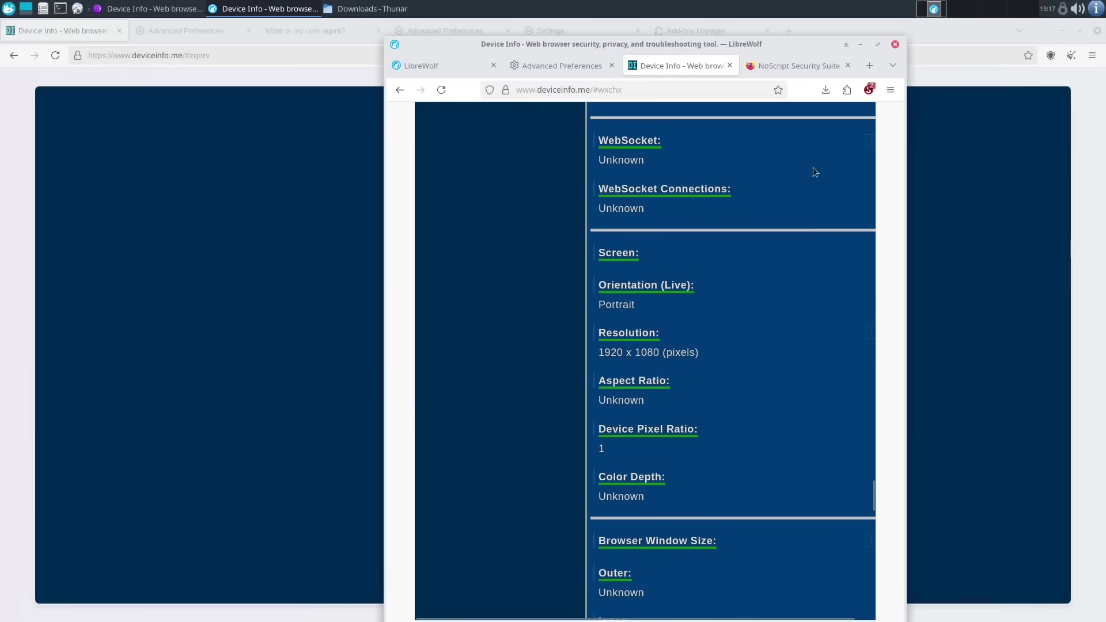
{"action": "left_click", "coordinate": [878, 44]}
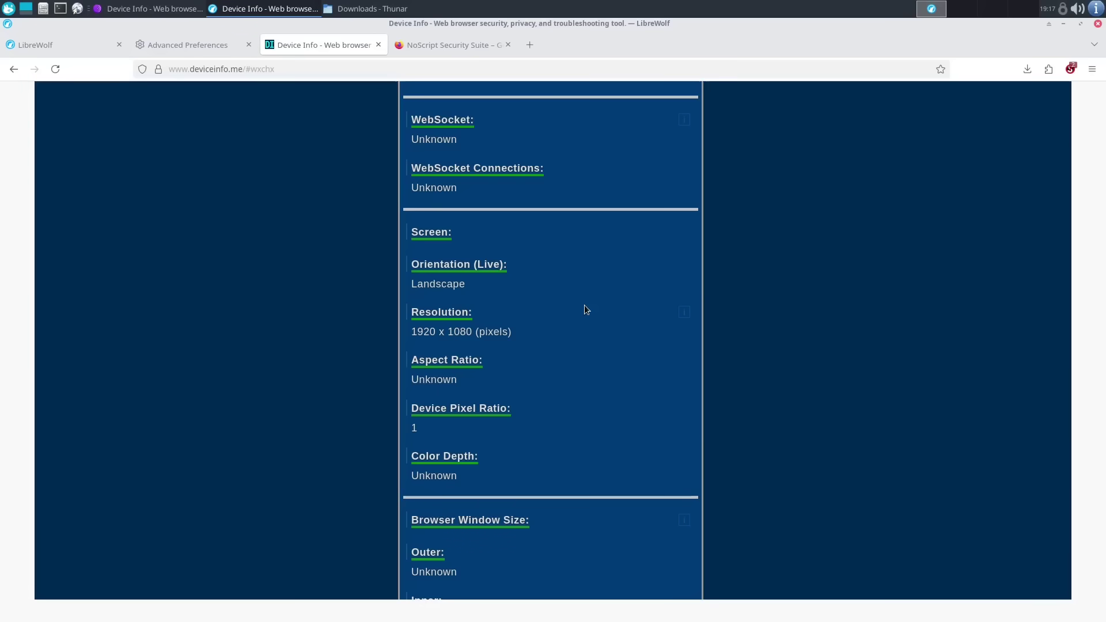
{"action": "triple_click", "coordinate": [454, 313]}
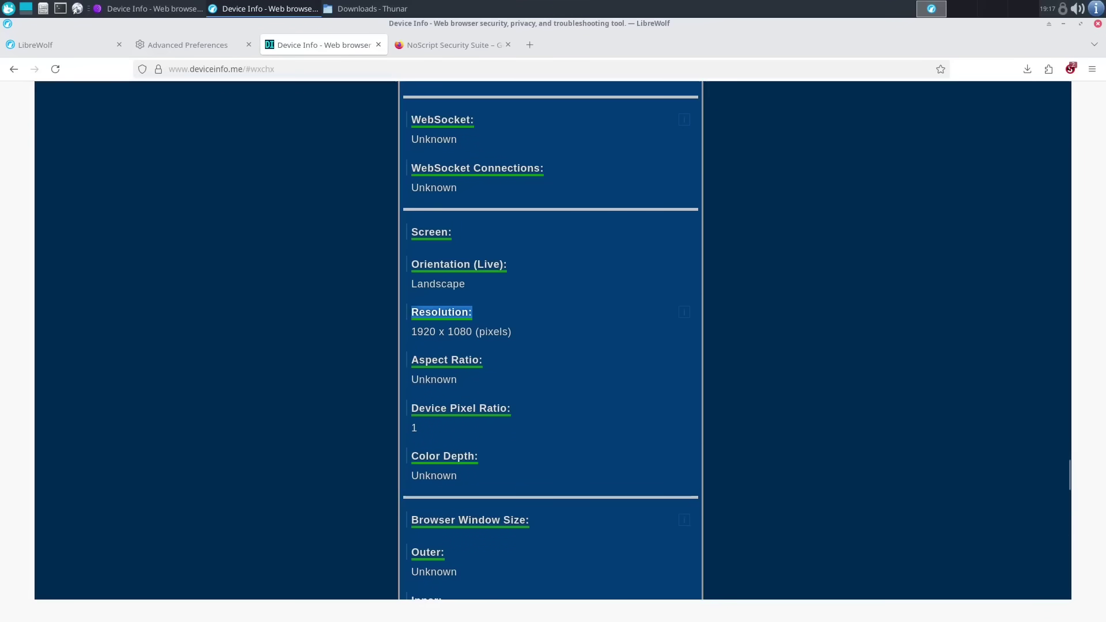
{"action": "left_click", "coordinate": [817, 307]}
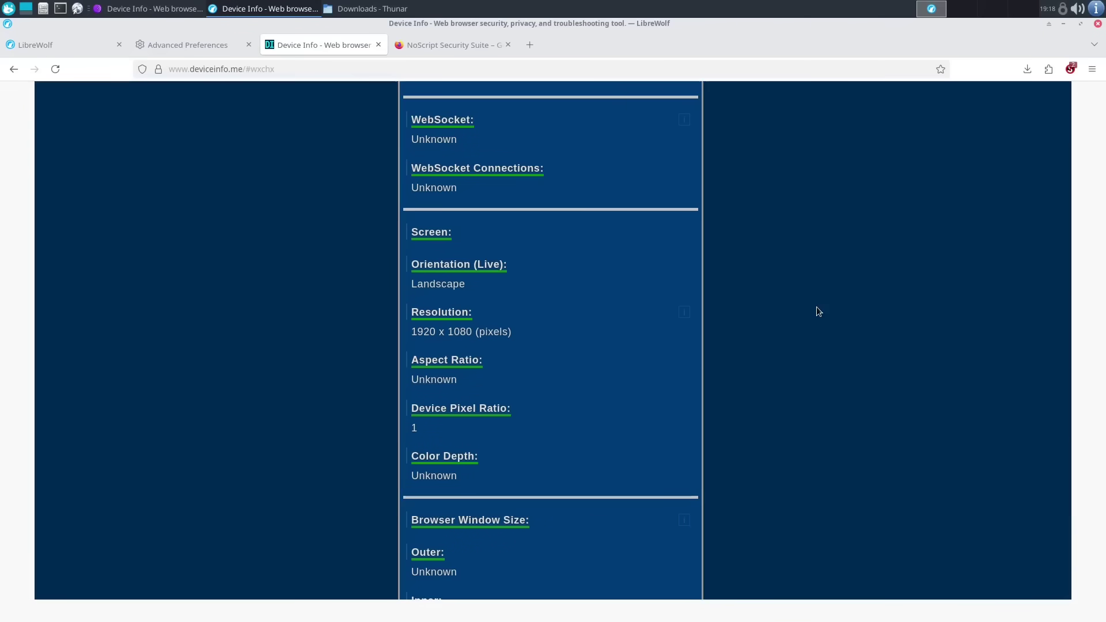
- Emulate an 1800 x 900 viewport in LibreWolf on both the Device Info and NoScript tabs
{"action": "key", "text": "ctrl+shift+m"}
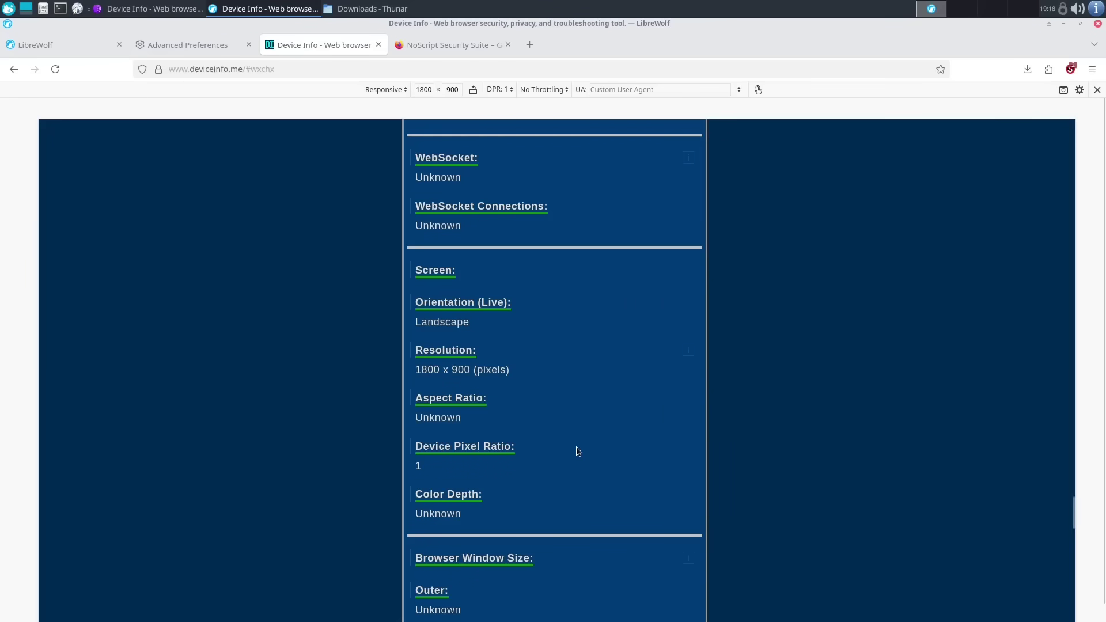
{"action": "scroll", "coordinate": [578, 451], "scroll_direction": "up", "scroll_amount": 4}
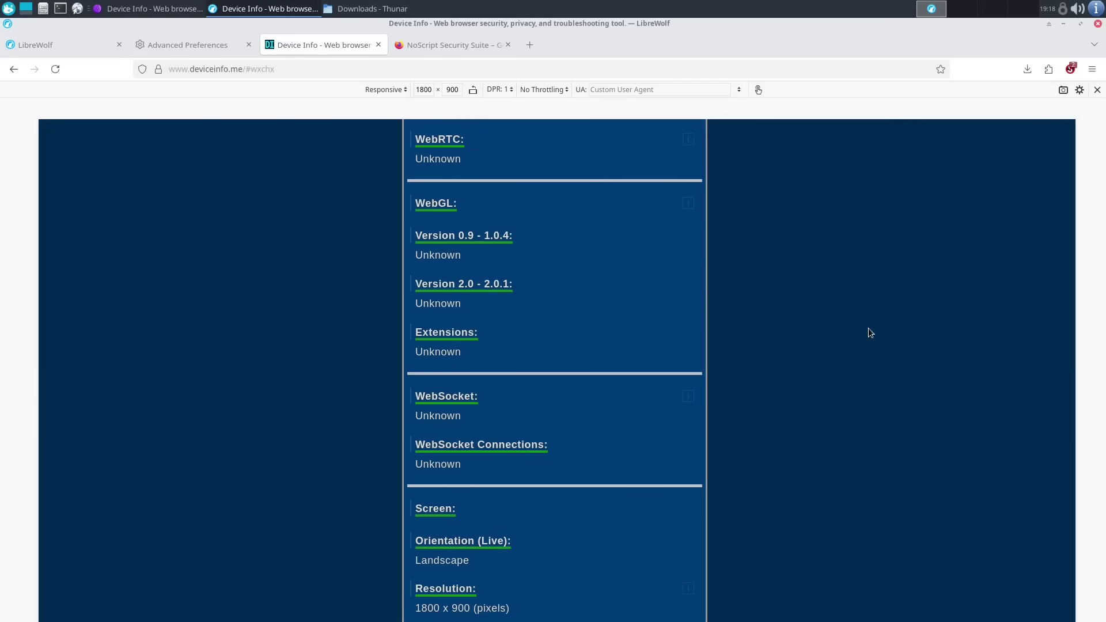
{"action": "key", "text": "ctrl+Tab"}
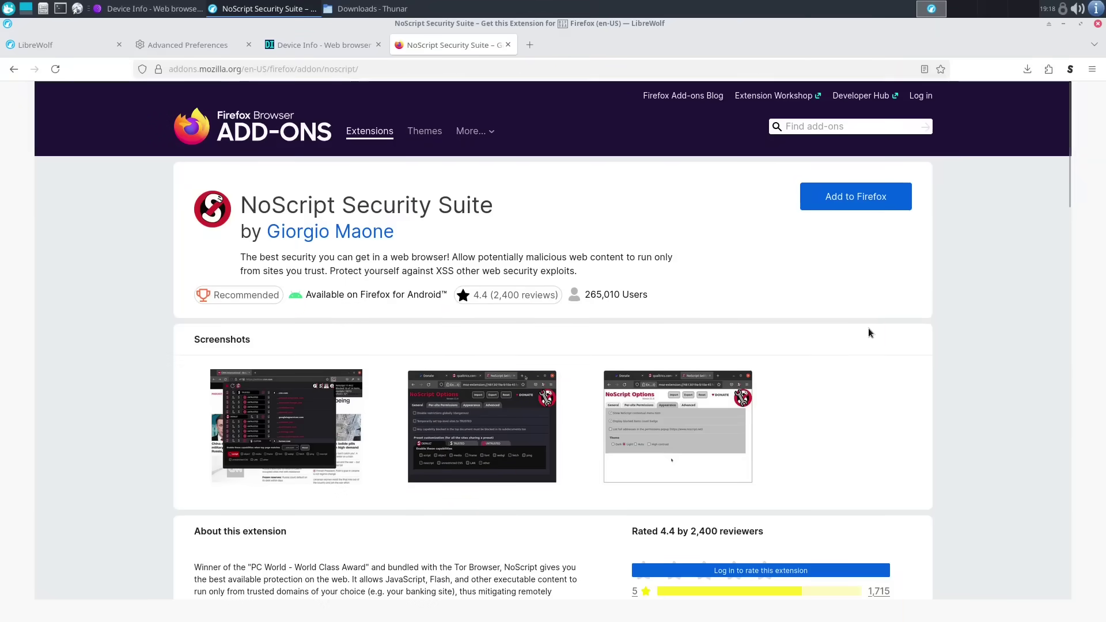
{"action": "key", "text": "ctrl+shift+m"}
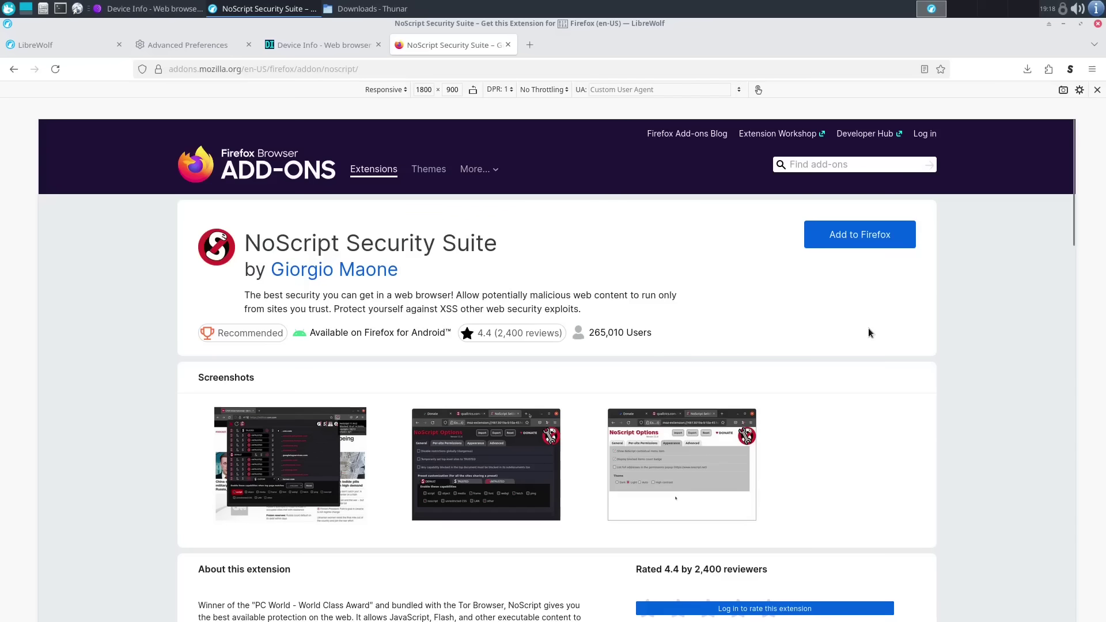
{"action": "key", "text": "ctrl+shift+Tab"}
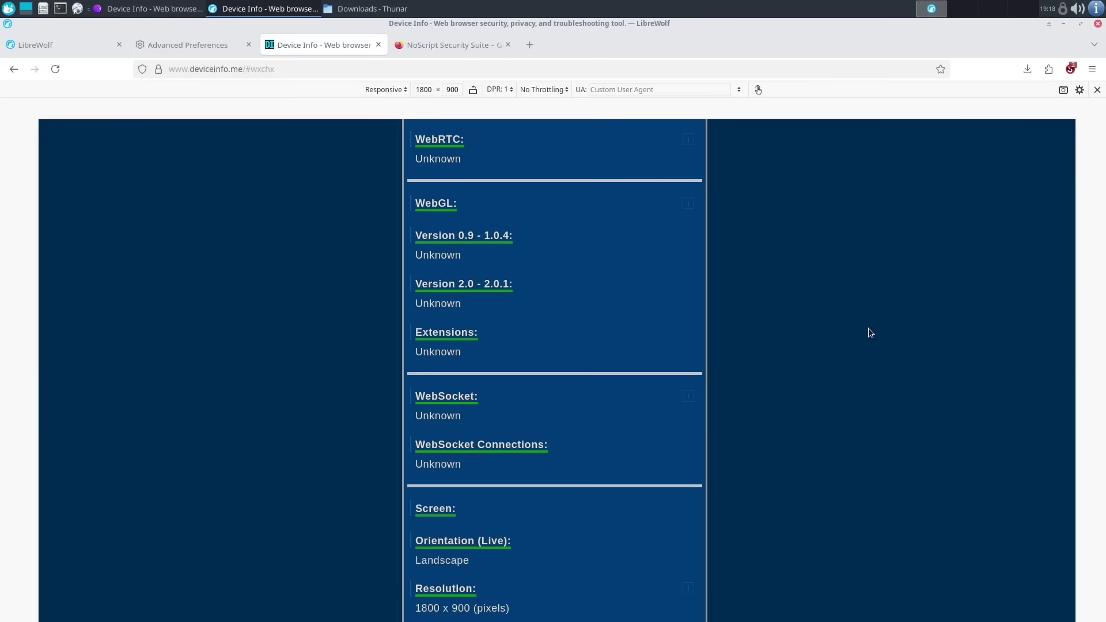
{"action": "key", "text": "ctrl+Tab"}
{"action": "key", "text": "ctrl+shift+Tab"}
{"action": "left_click", "coordinate": [490, 70]}
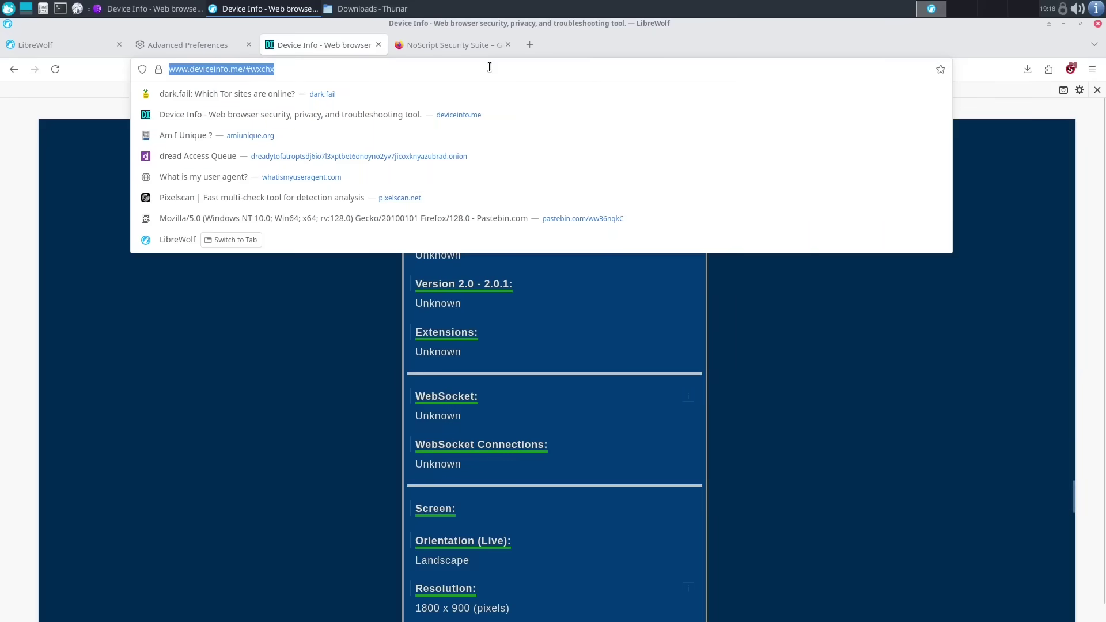
{"action": "type", "text": "duck"}
{"action": "key", "text": "Return"}
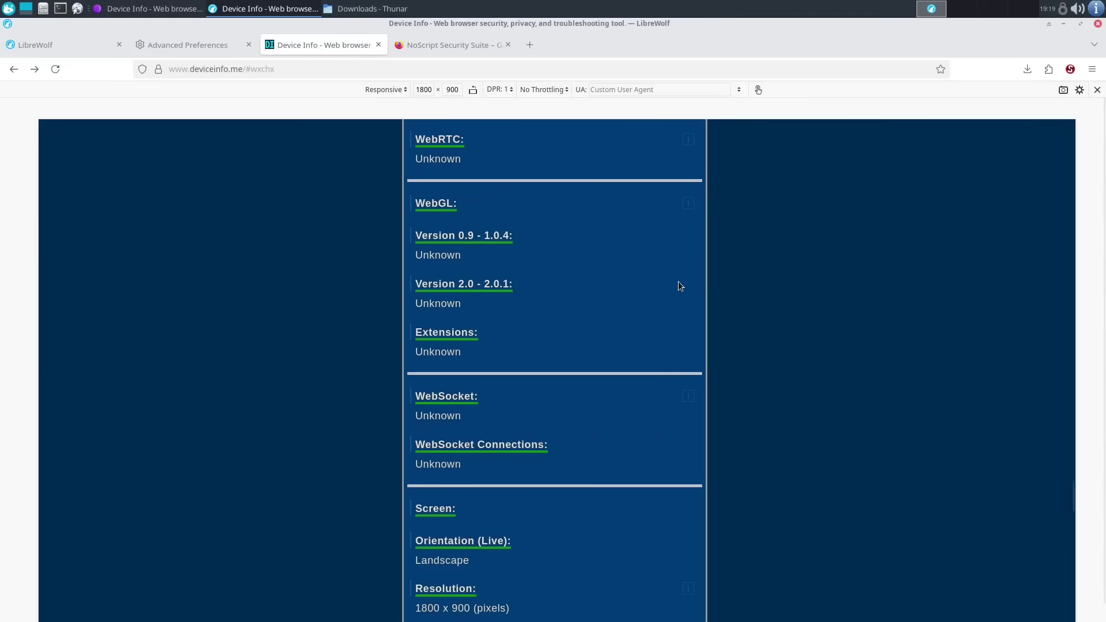
{"action": "scroll", "coordinate": [821, 456], "scroll_direction": "down", "scroll_amount": 1}
{"action": "scroll", "coordinate": [821, 457], "scroll_direction": "down", "scroll_amount": 3}
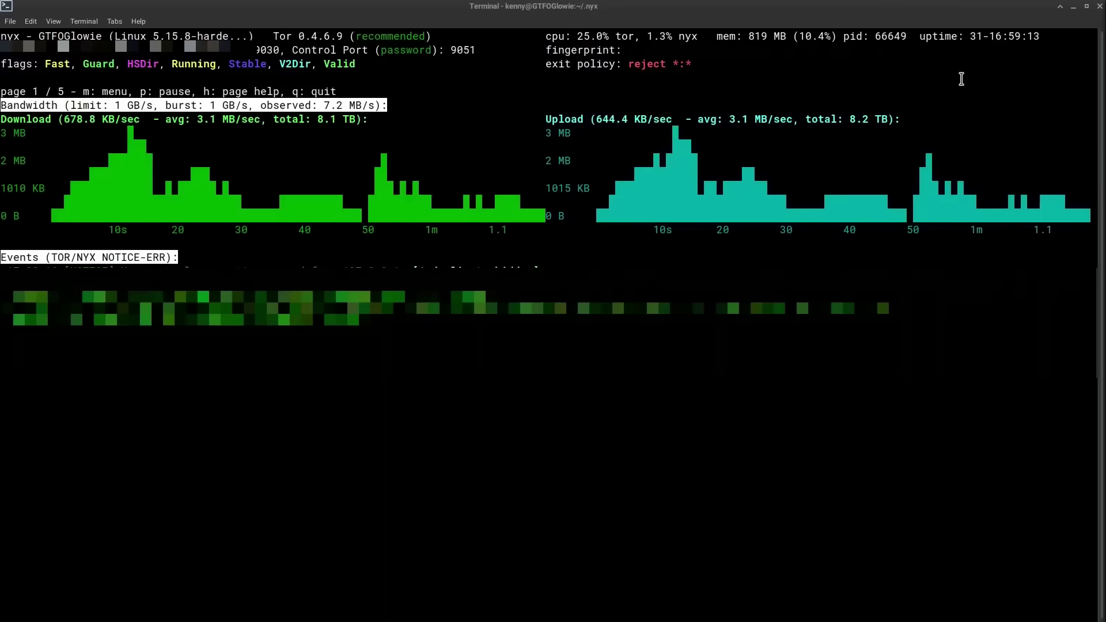
- Select the Tor relay's uptime value in nyx
{"action": "double_click", "coordinate": [986, 38]}
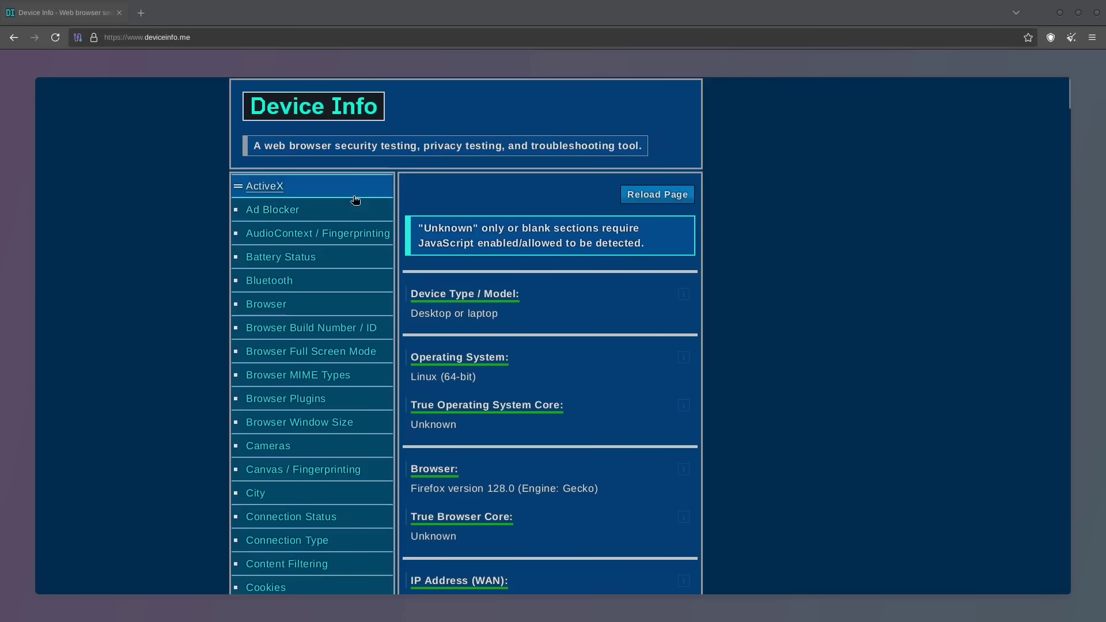
- Show the Tor circuit Tor Browser uses for deviceinfo.me
{"action": "left_click", "coordinate": [79, 37]}
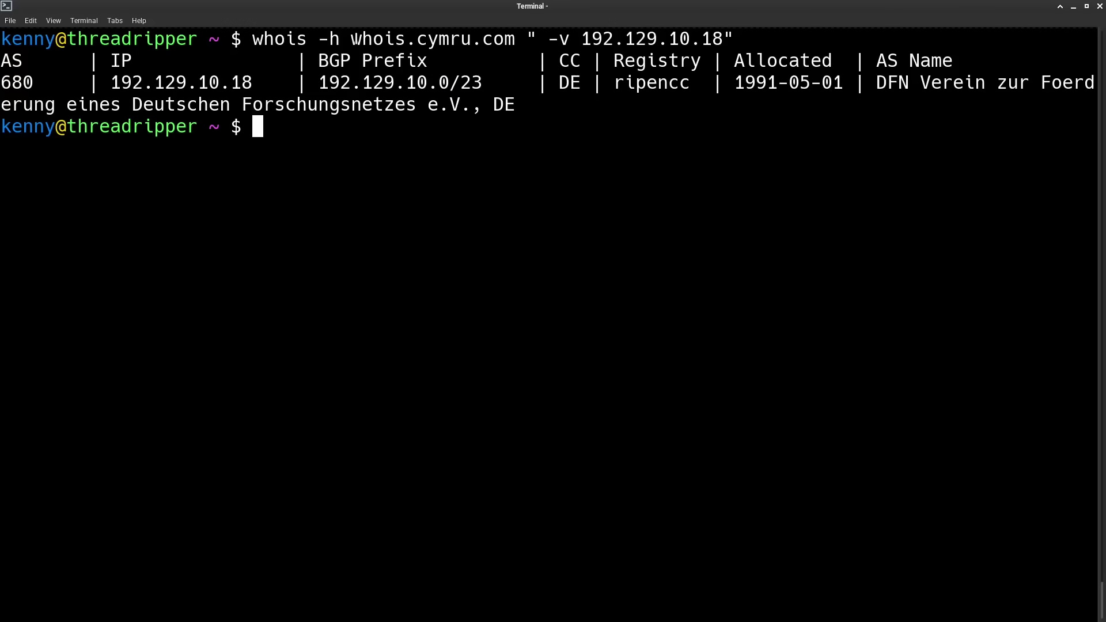
{"action": "left_click_drag", "start_coordinate": [353, 39], "coordinate": [724, 39]}
{"action": "left_click", "coordinate": [513, 43]}
{"action": "left_click", "coordinate": [785, 82]}
{"action": "double_click", "coordinate": [16, 60]}
{"action": "left_click", "coordinate": [19, 78]}
{"action": "double_click", "coordinate": [18, 83]}
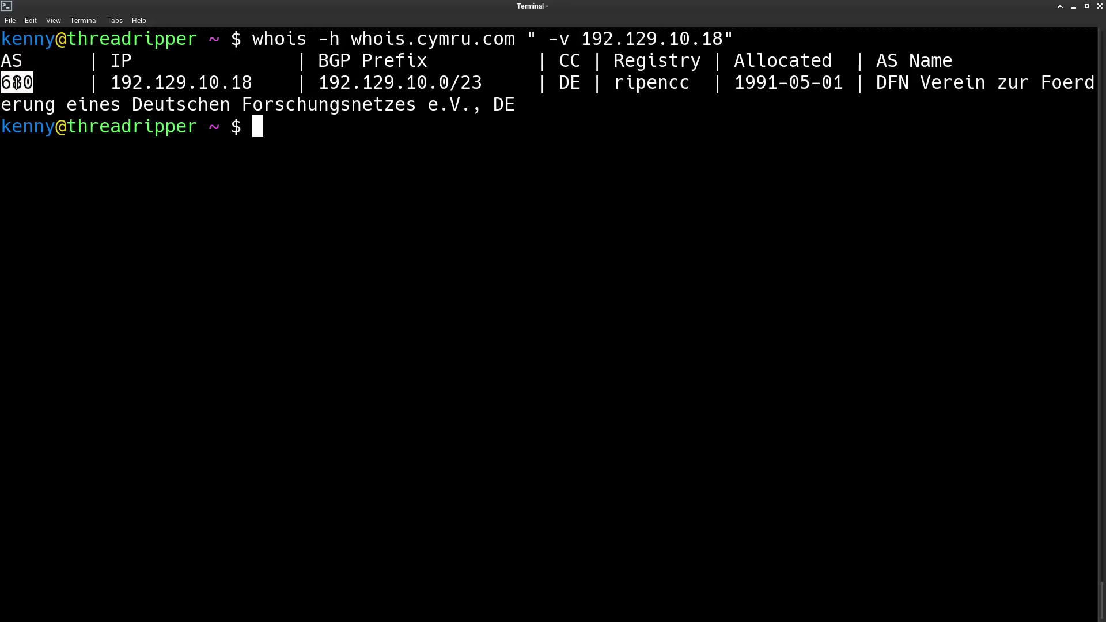
{"action": "left_click", "coordinate": [36, 110]}
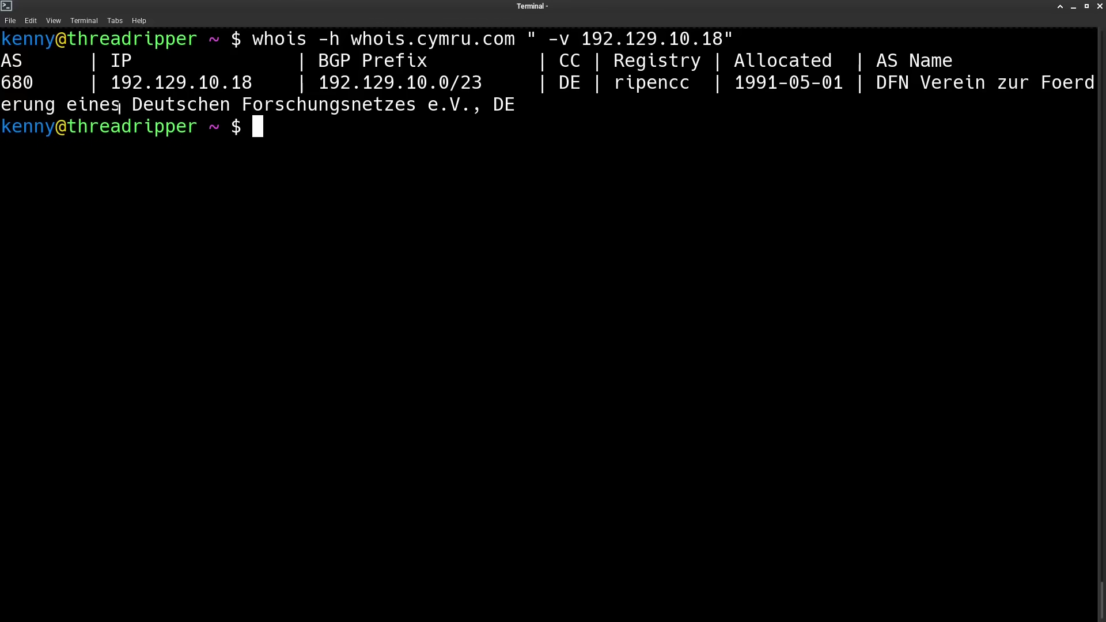
{"action": "left_click_drag", "start_coordinate": [131, 104], "coordinate": [413, 108]}
{"action": "left_click", "coordinate": [552, 193]}
- Run the isbgpsafeyet.com ISP test, which reports CDN77 (AS60068) fails BGP safety
{"action": "key", "text": "alt+Tab"}
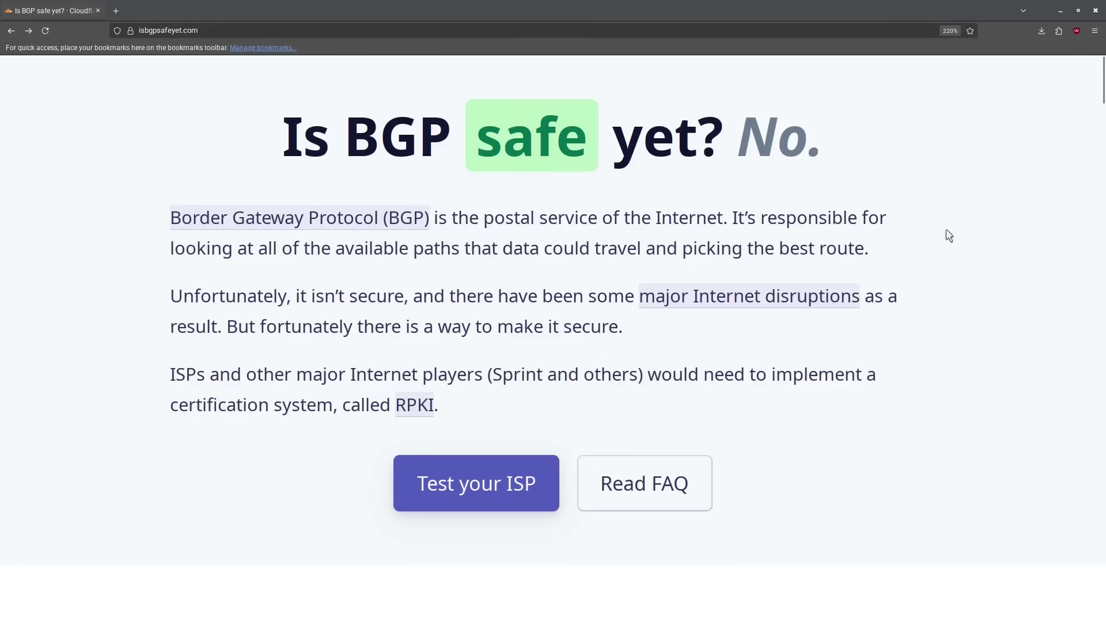
{"action": "left_click", "coordinate": [466, 472]}
{"action": "left_click", "coordinate": [481, 488]}
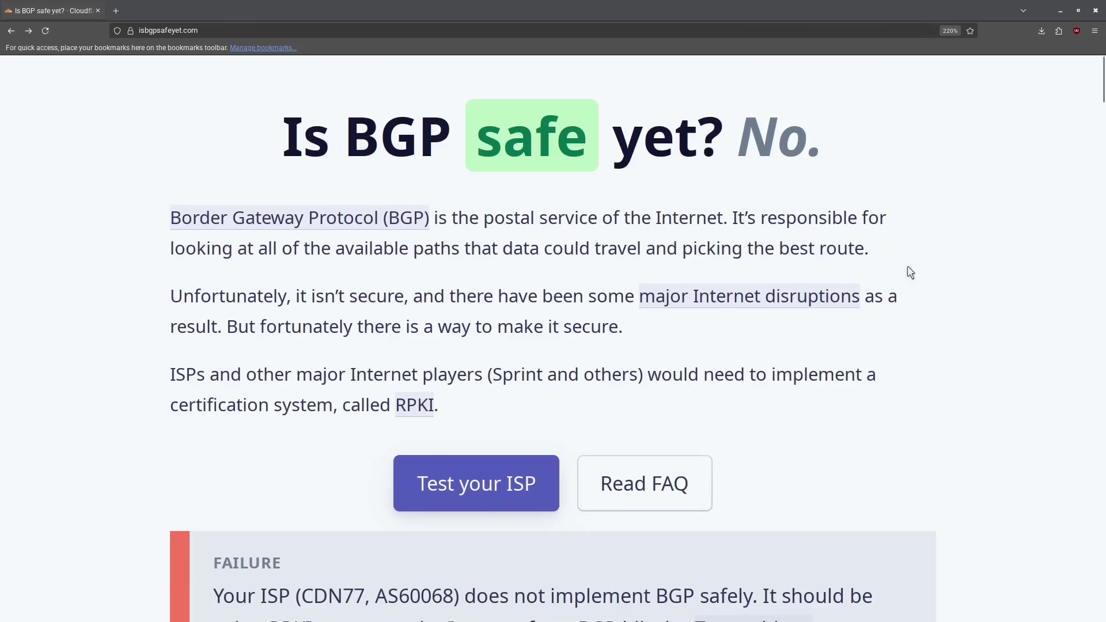
{"action": "scroll", "coordinate": [908, 265], "scroll_direction": "down", "scroll_amount": 5}
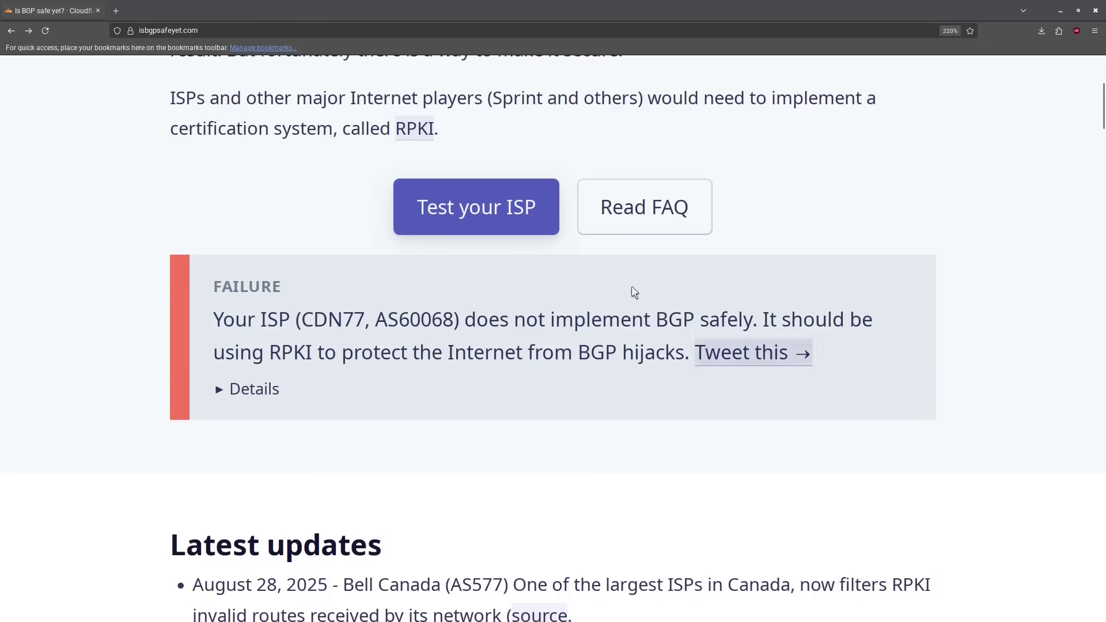
{"action": "scroll", "coordinate": [531, 329], "scroll_direction": "up", "scroll_amount": 5}
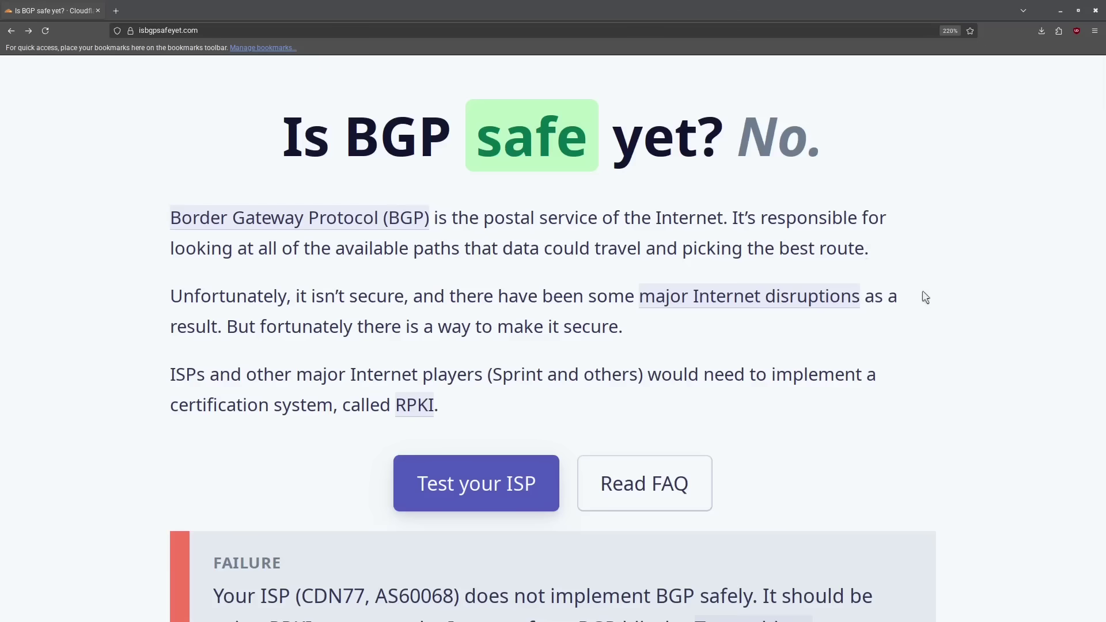
- Show all operators with the ASN column and search the page for 680
{"action": "scroll", "coordinate": [759, 330], "scroll_direction": "down", "scroll_amount": 1}
{"action": "scroll", "coordinate": [713, 240], "scroll_direction": "down", "scroll_amount": 10}
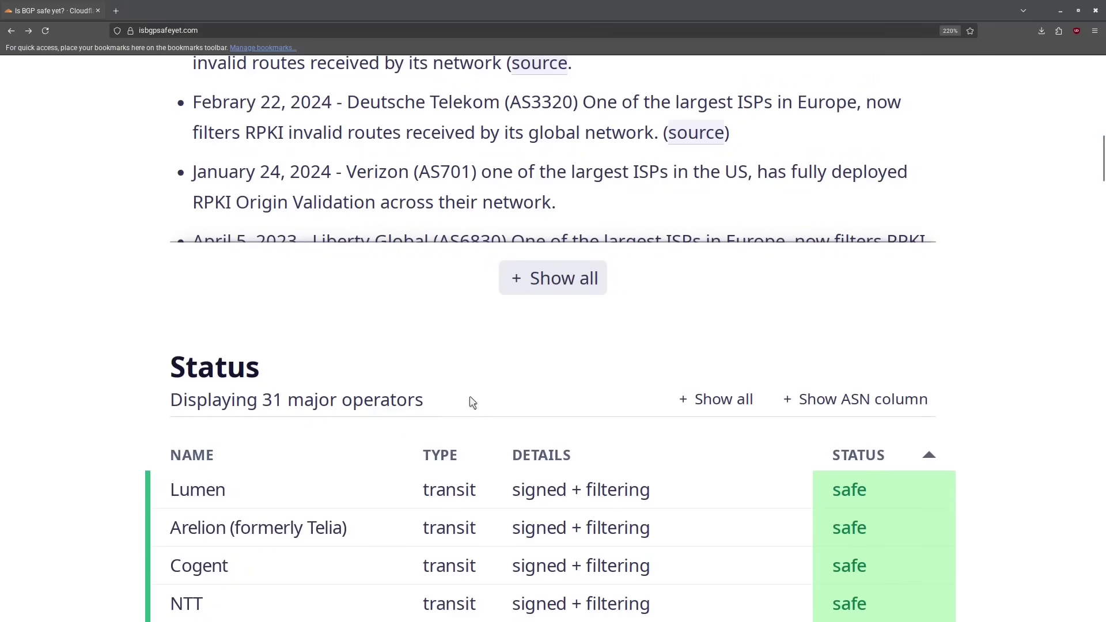
{"action": "left_click", "coordinate": [740, 406]}
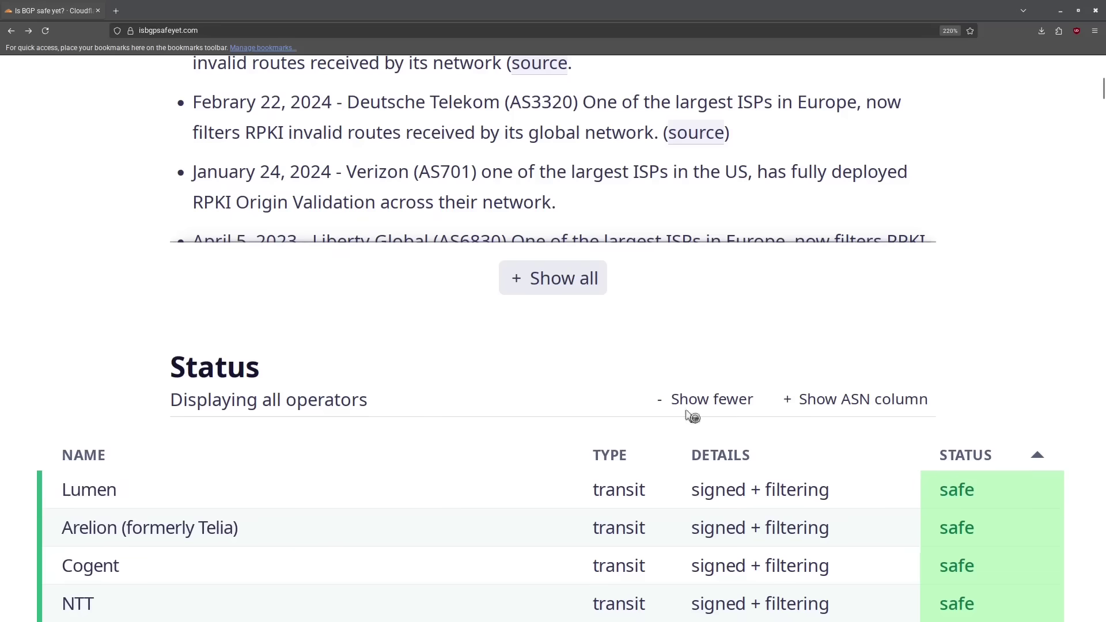
{"action": "left_click", "coordinate": [864, 403]}
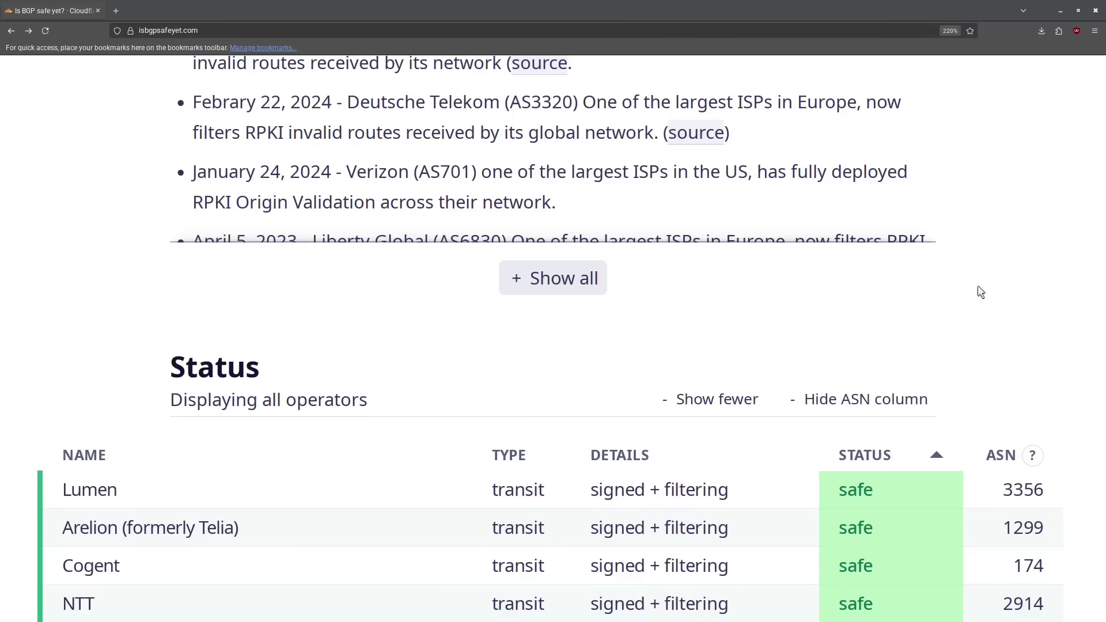
{"action": "key", "text": "ctrl+f"}
{"action": "type", "text": "680"}
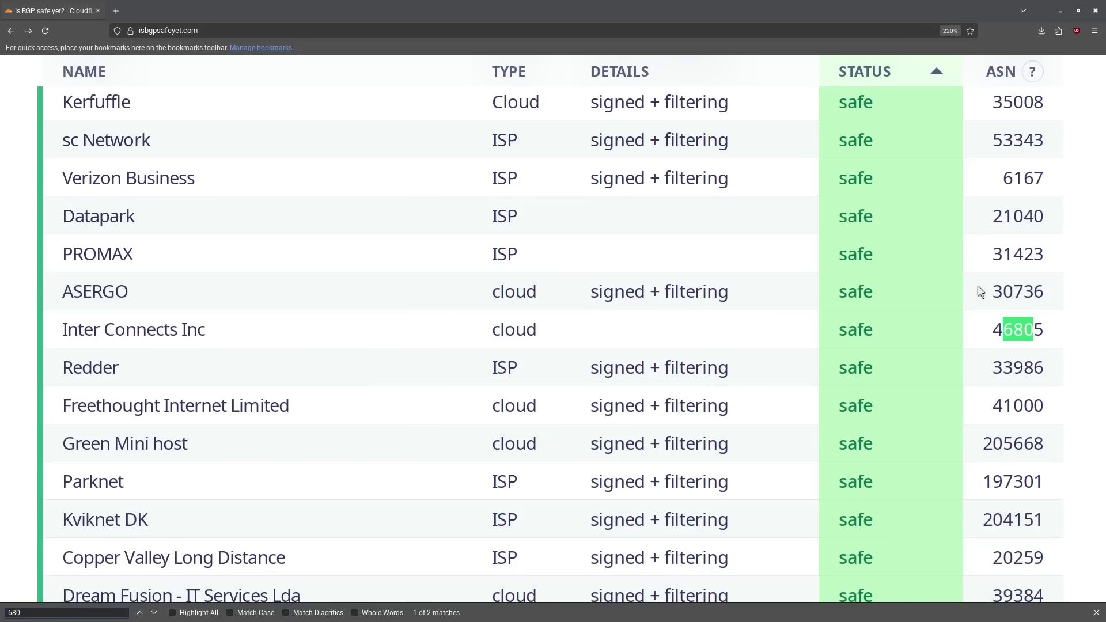
{"action": "key", "text": "Return"}
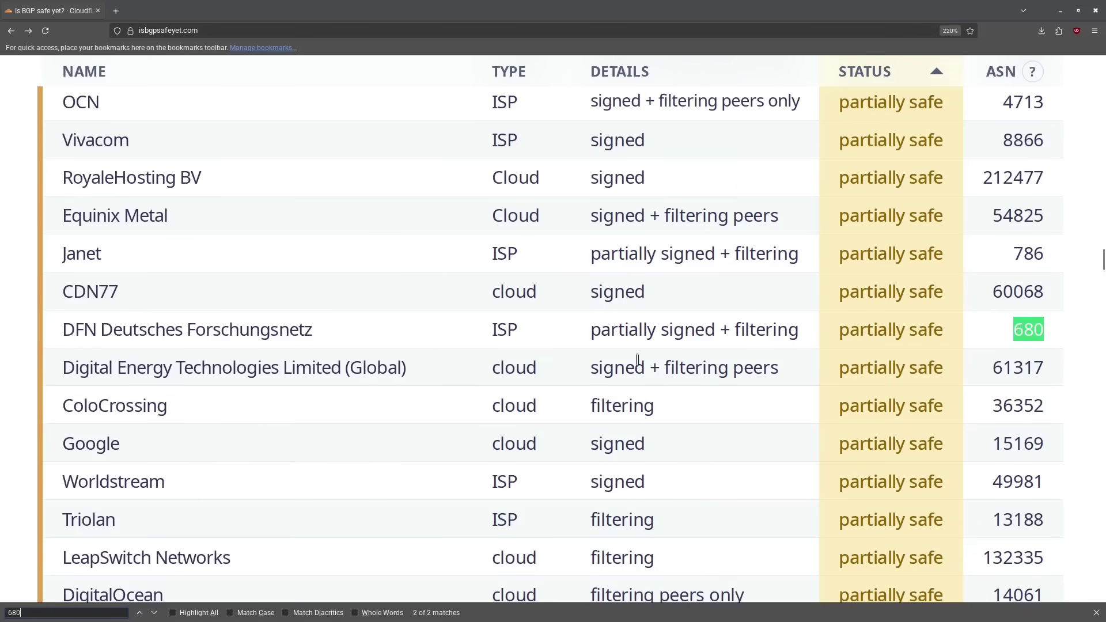
- Highlight DFN Deutsches Forschungsnetz (AS 680) and compare its ISP type with CDN77's cloud type
{"action": "left_click_drag", "start_coordinate": [64, 330], "coordinate": [429, 330]}
{"action": "left_click", "coordinate": [274, 327]}
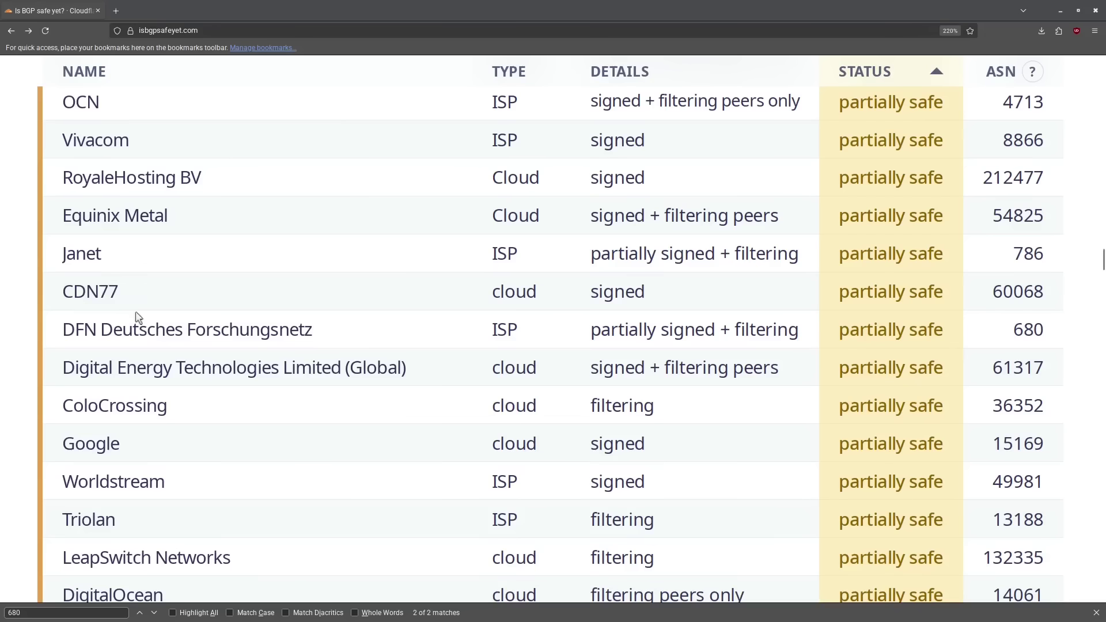
{"action": "double_click", "coordinate": [502, 288]}
{"action": "left_click", "coordinate": [502, 286]}
{"action": "double_click", "coordinate": [500, 330]}
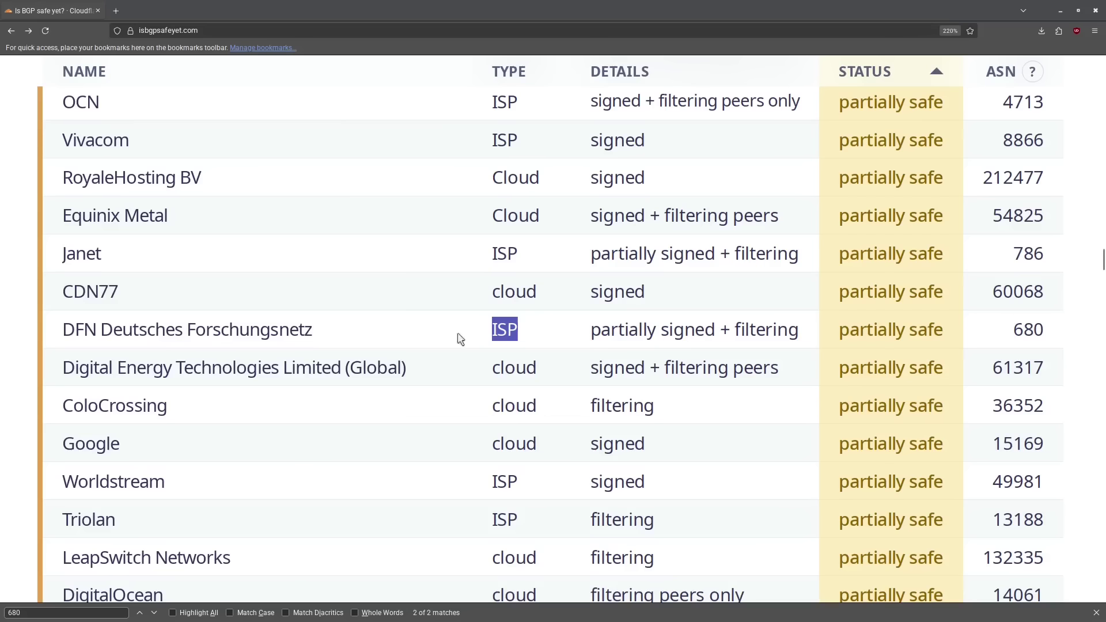
{"action": "left_click", "coordinate": [199, 350]}
{"action": "triple_click", "coordinate": [69, 331]}
{"action": "left_click", "coordinate": [212, 333]}
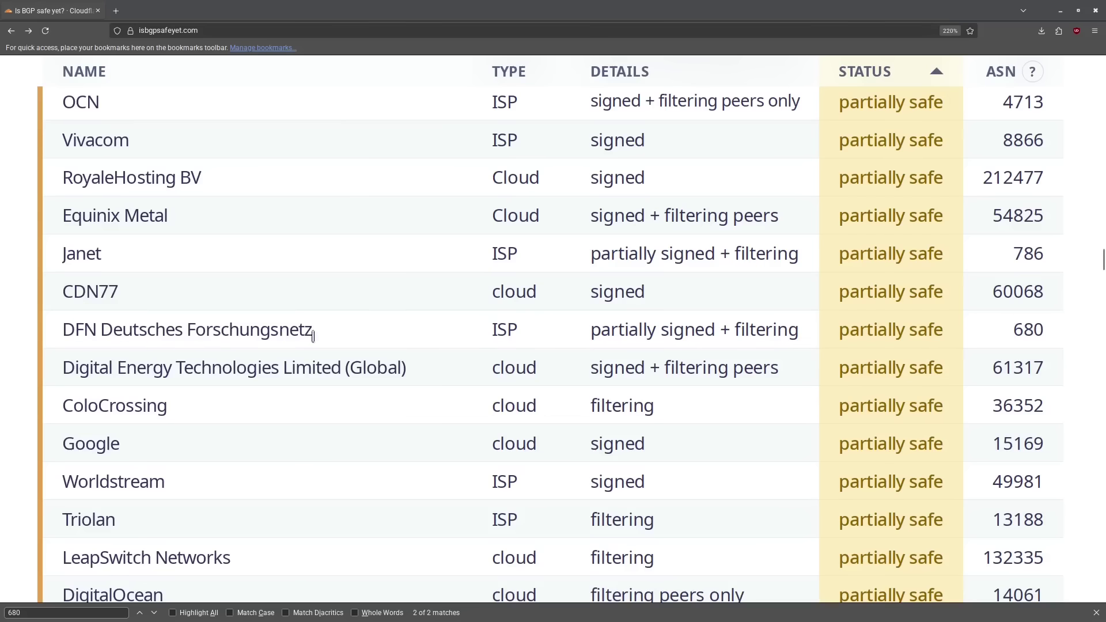
{"action": "scroll", "coordinate": [356, 348], "scroll_direction": "up", "scroll_amount": 2}
{"action": "scroll", "coordinate": [356, 348], "scroll_direction": "up", "scroll_amount": 8}
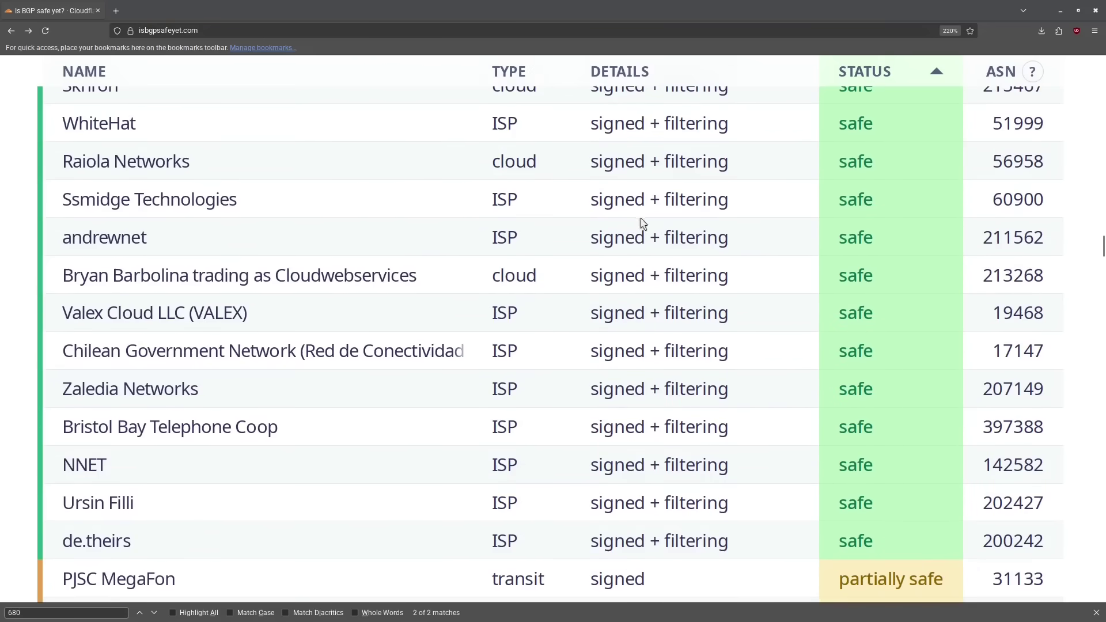
{"action": "scroll", "coordinate": [696, 377], "scroll_direction": "down", "scroll_amount": 5}
{"action": "scroll", "coordinate": [696, 377], "scroll_direction": "up", "scroll_amount": 17}
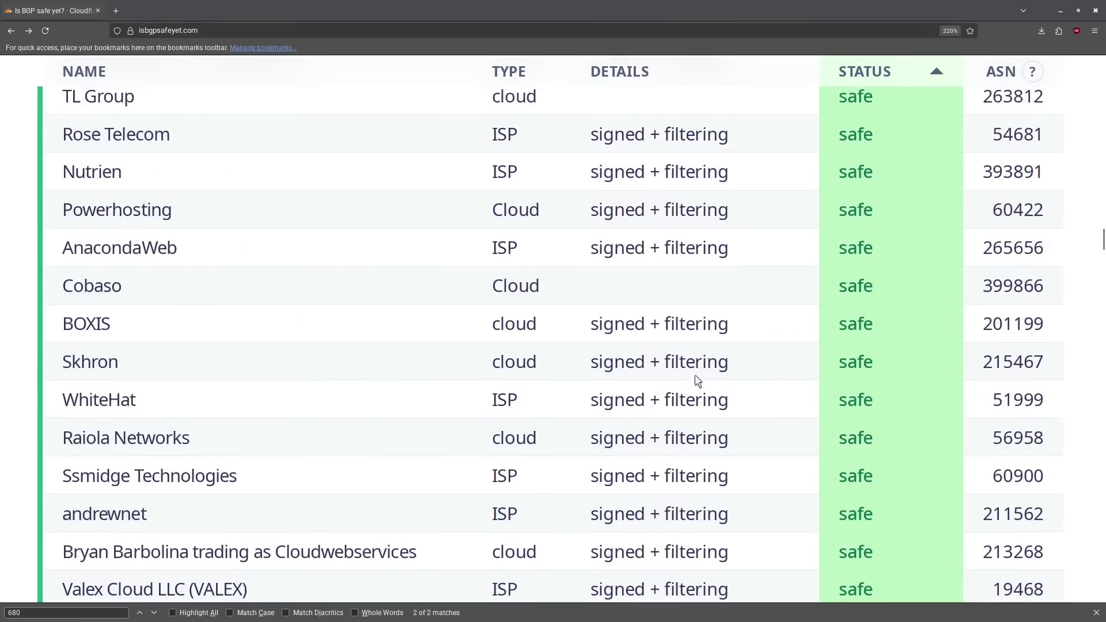
{"action": "scroll", "coordinate": [694, 374], "scroll_direction": "up", "scroll_amount": 20}
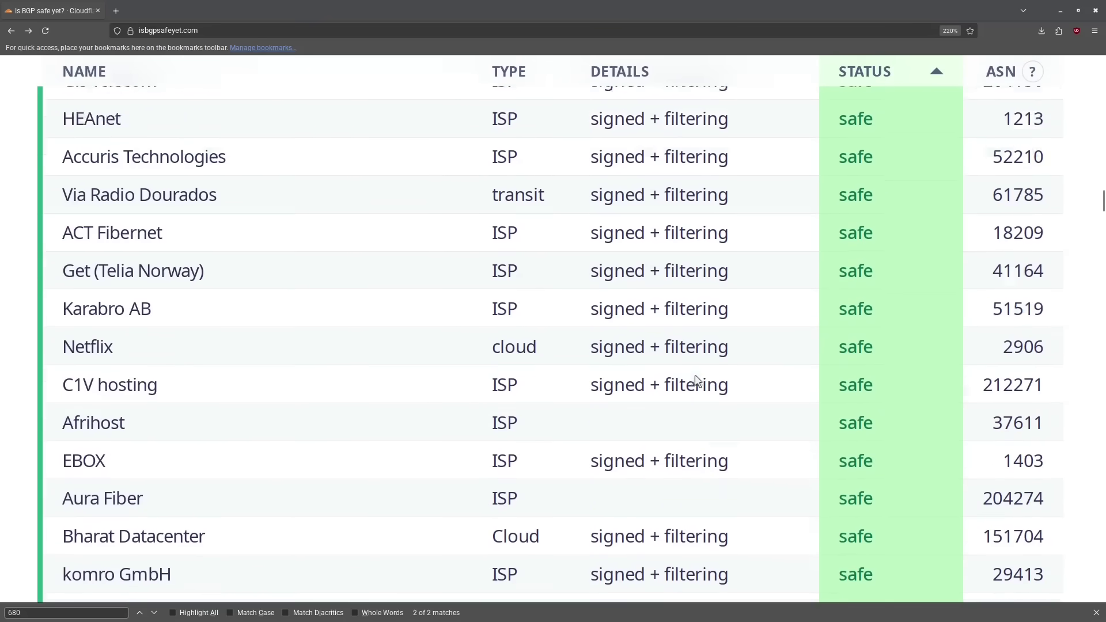
{"action": "scroll", "coordinate": [695, 376], "scroll_direction": "up", "scroll_amount": 8}
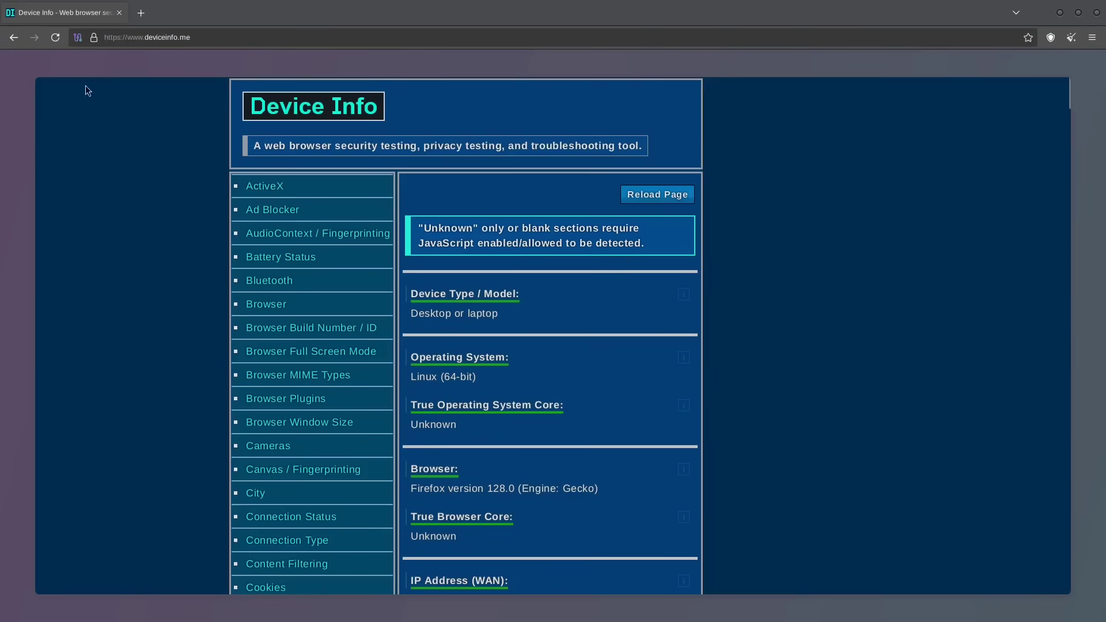
- Request a new Tor circuit for deviceinfo.me, now routed through a United States guard
{"action": "left_click", "coordinate": [77, 38]}
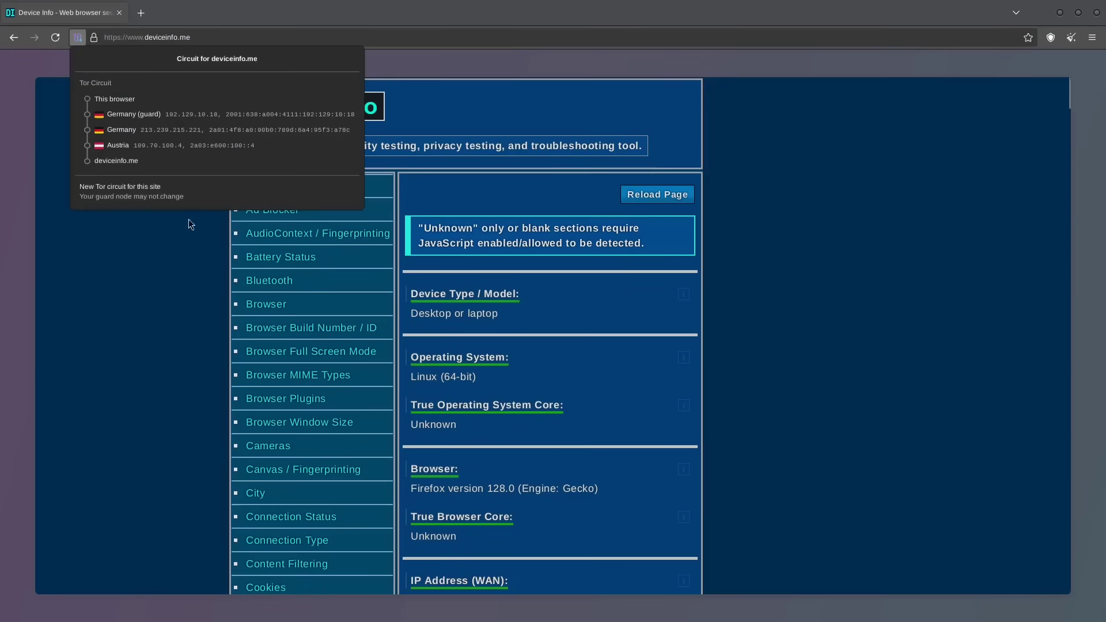
{"action": "left_click", "coordinate": [123, 192]}
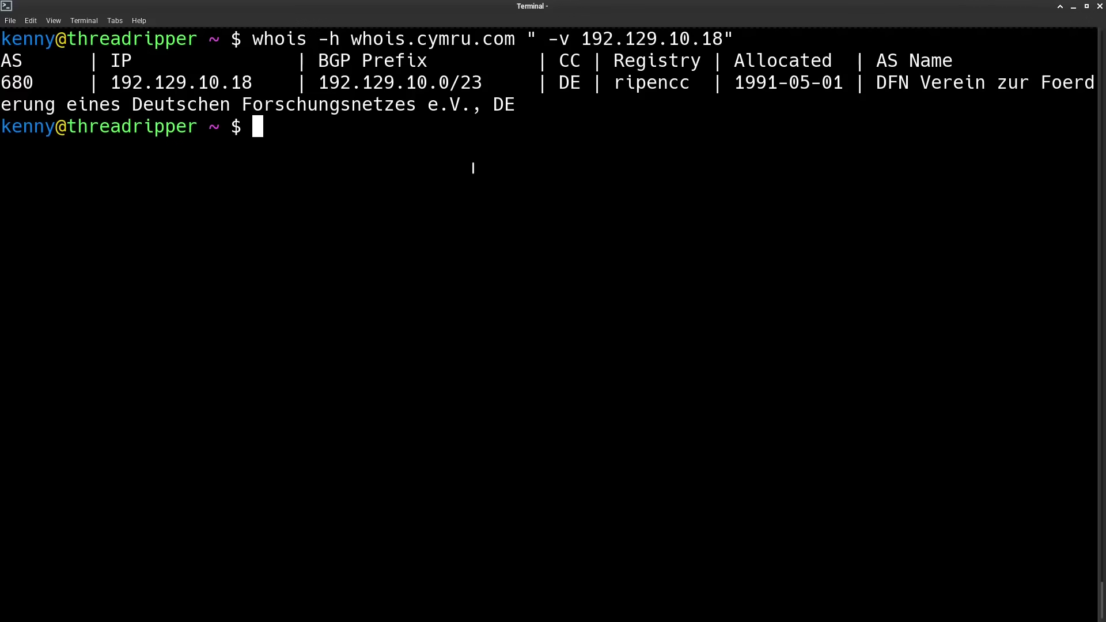
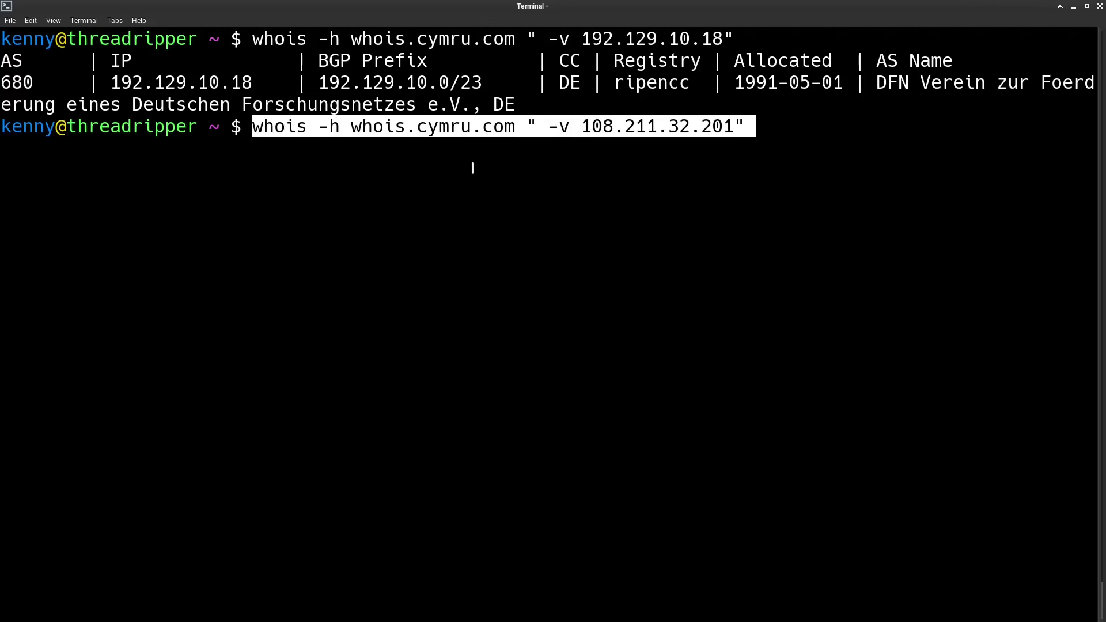
{"action": "key", "text": "Return"}
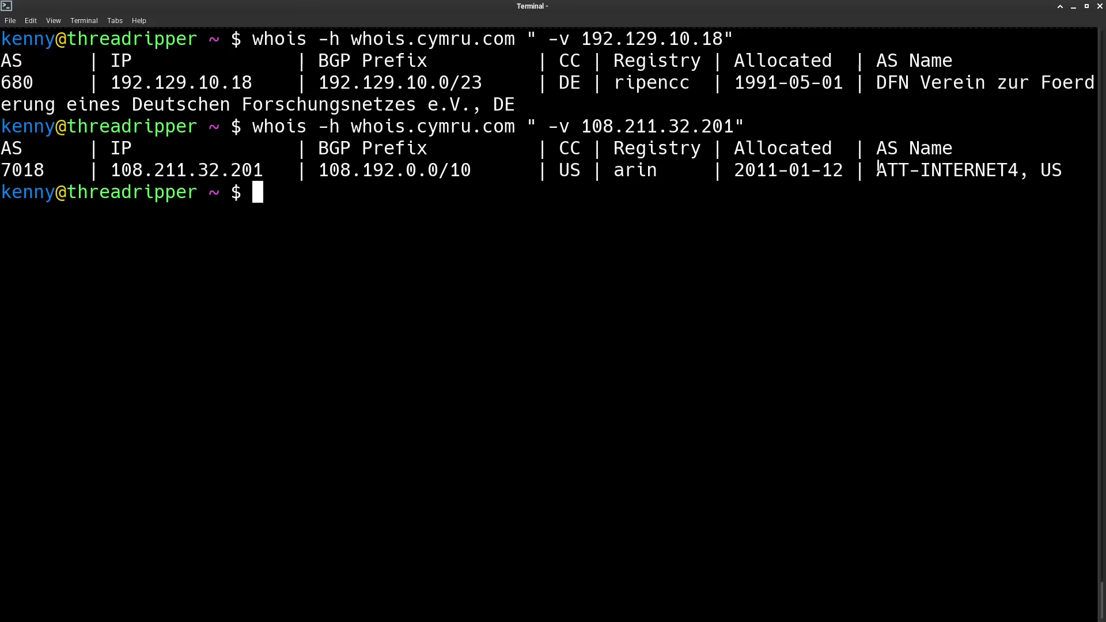
{"action": "left_click_drag", "start_coordinate": [877, 167], "coordinate": [997, 168]}
{"action": "left_click", "coordinate": [997, 167]}
{"action": "double_click", "coordinate": [17, 170]}
{"action": "right_click", "coordinate": [17, 170]}
{"action": "left_click", "coordinate": [46, 224]}
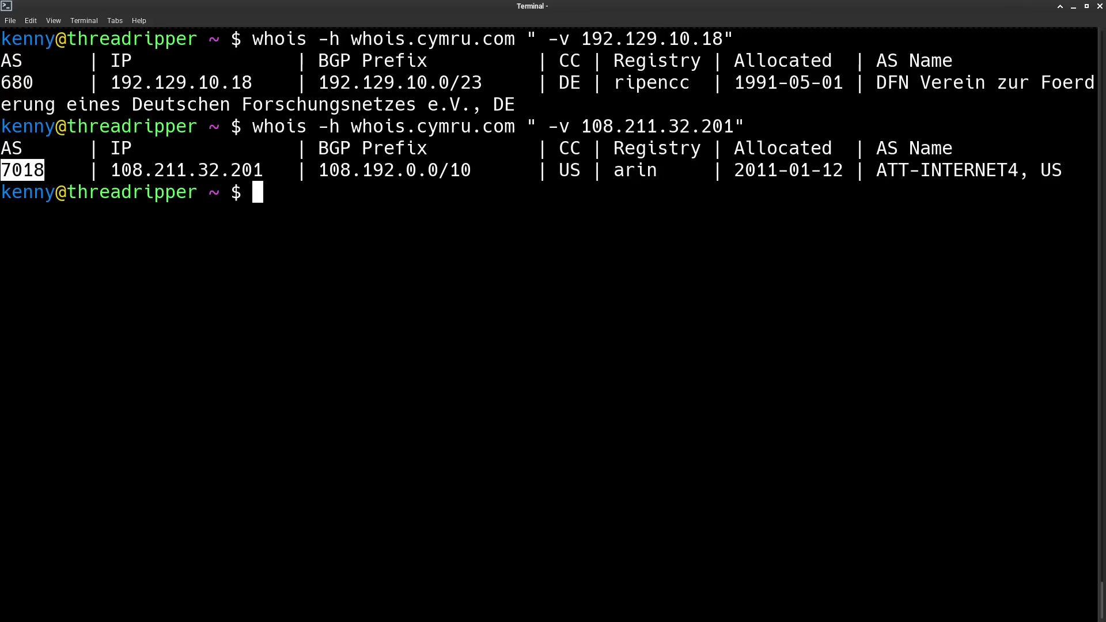
- Search the operator list for 7018 and highlight AT&T's safe, signed + filtering rating
{"action": "key", "text": "alt+Tab"}
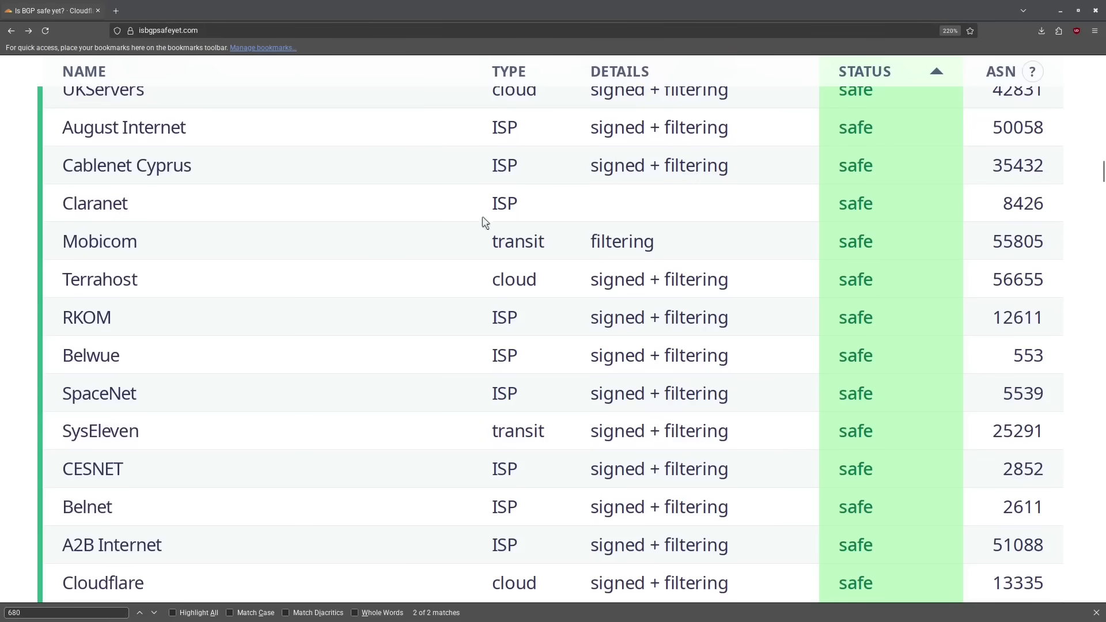
{"action": "scroll", "coordinate": [494, 198], "scroll_direction": "up", "scroll_amount": 15}
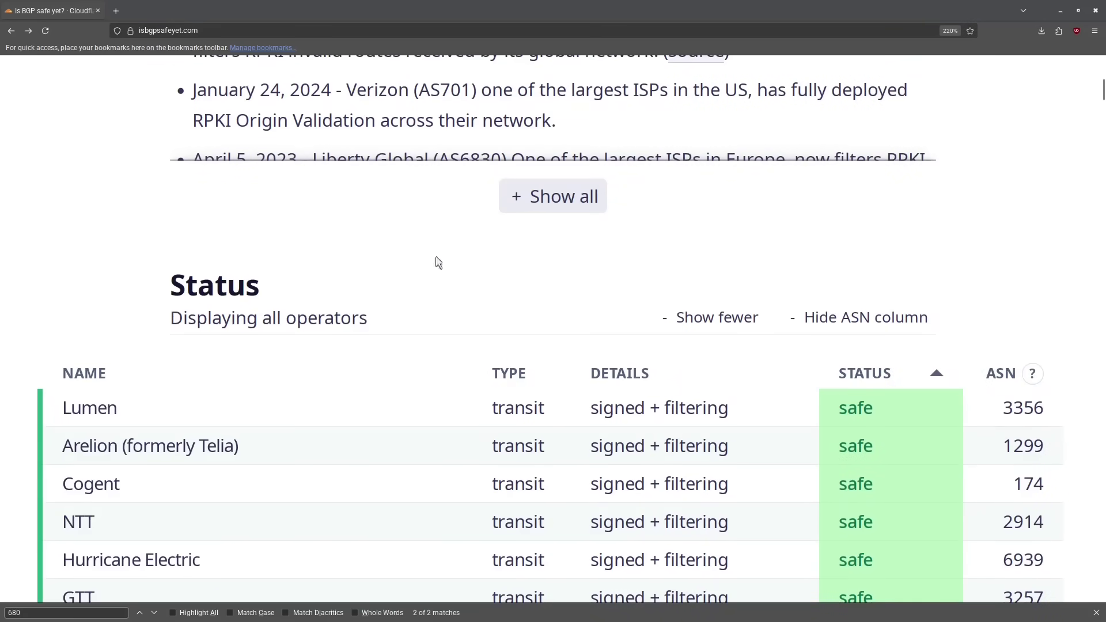
{"action": "key", "text": "ctrl+f"}
{"action": "type", "text": "7018"}
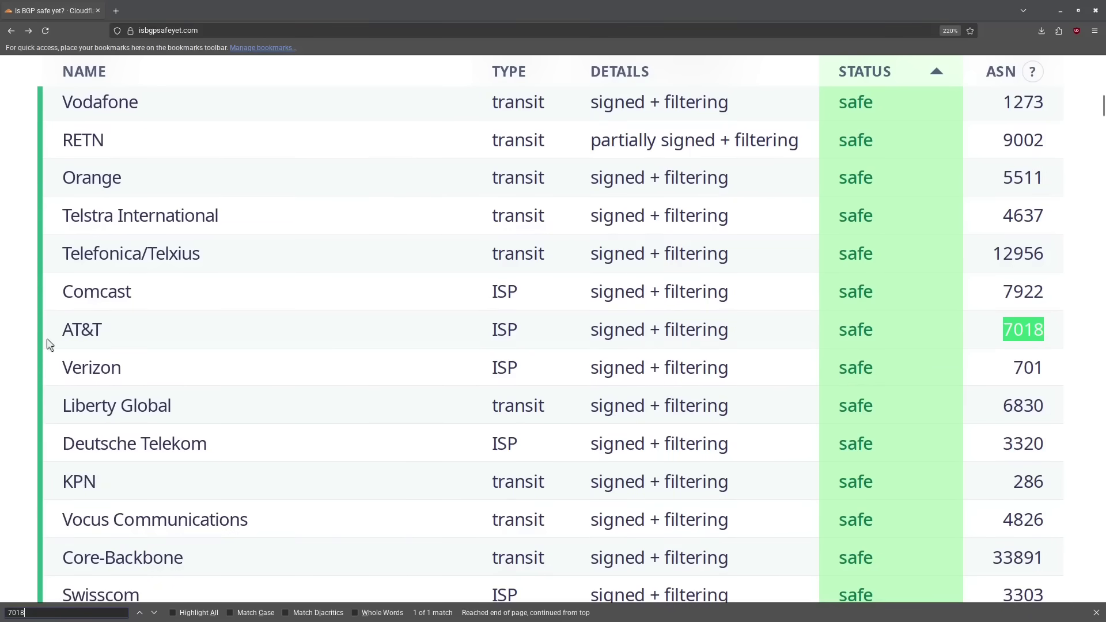
{"action": "left_click_drag", "start_coordinate": [588, 333], "coordinate": [714, 331]}
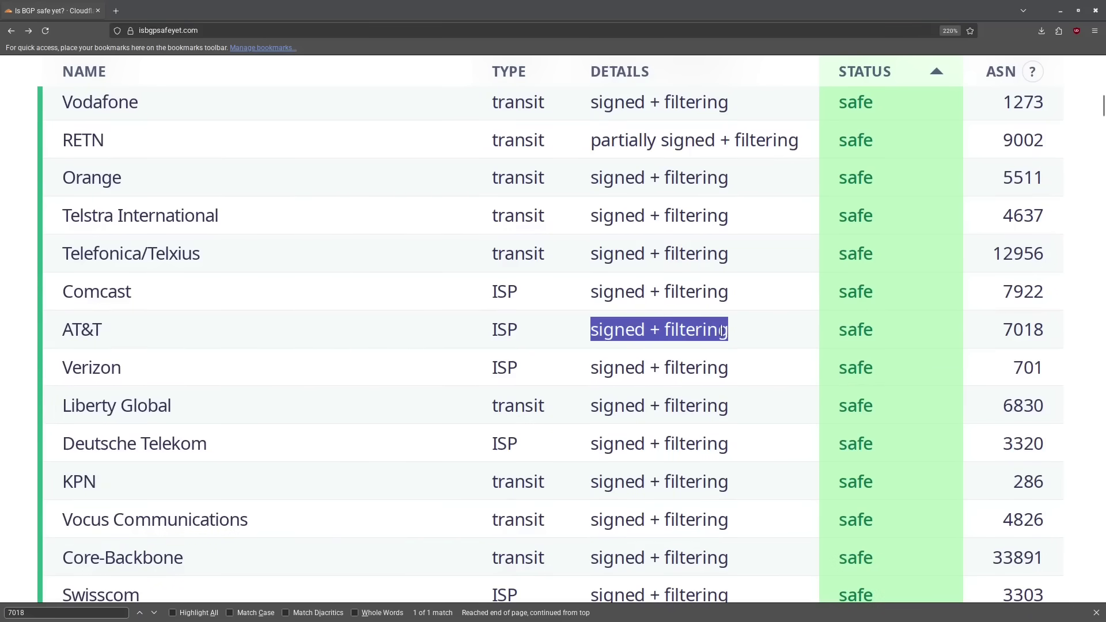
{"action": "left_click", "coordinate": [906, 306]}
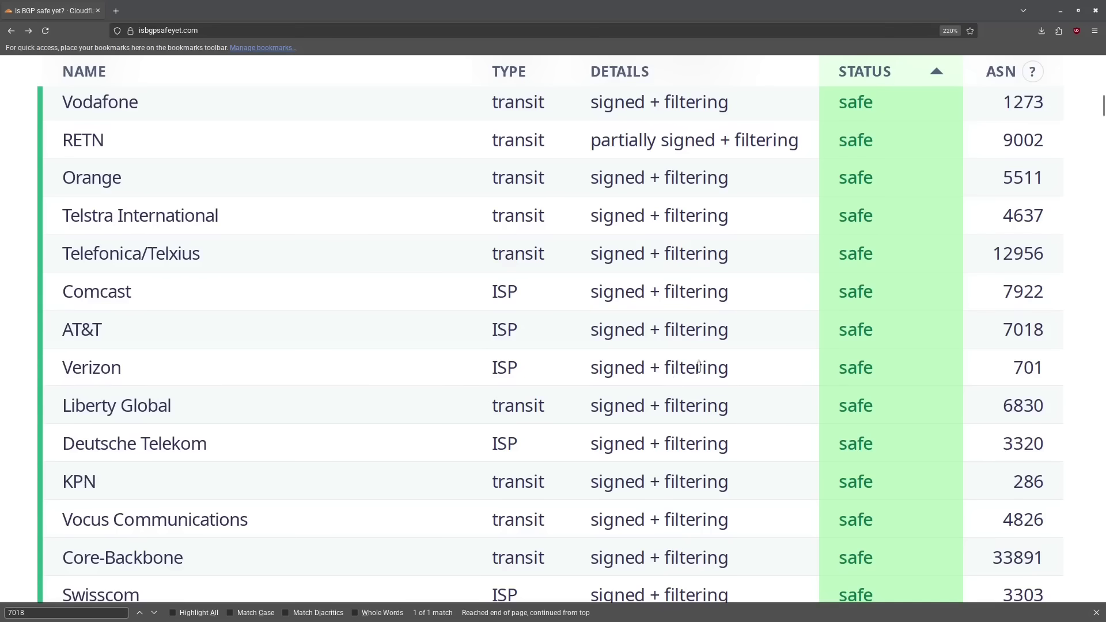
{"action": "scroll", "coordinate": [675, 359], "scroll_direction": "up", "scroll_amount": 5}
{"action": "scroll", "coordinate": [676, 355], "scroll_direction": "up", "scroll_amount": 10}
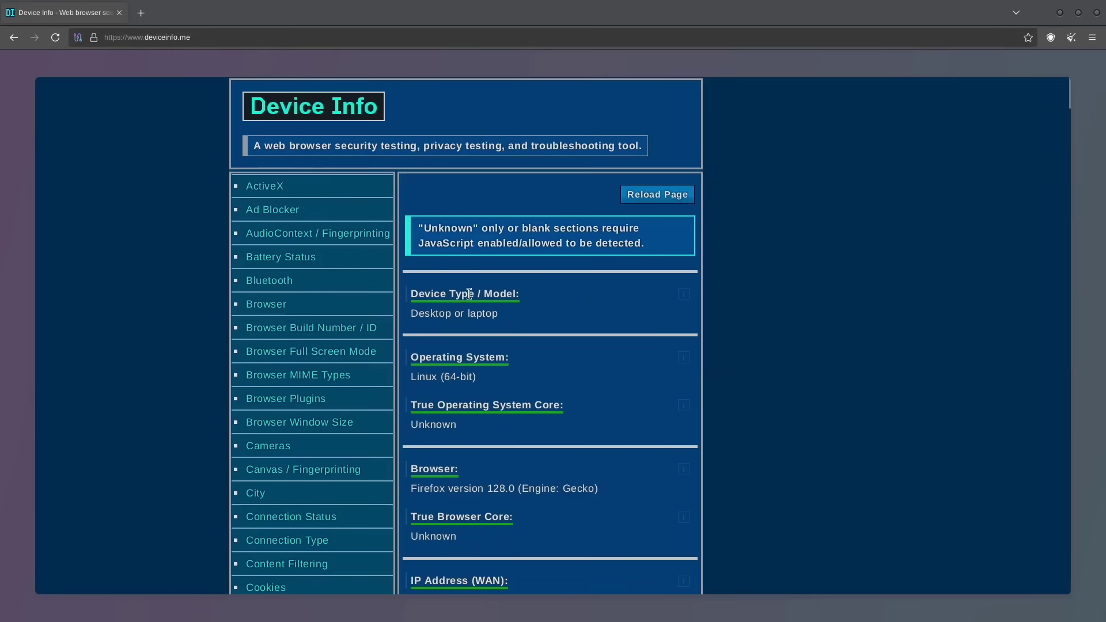
{"action": "left_click", "coordinate": [78, 38]}
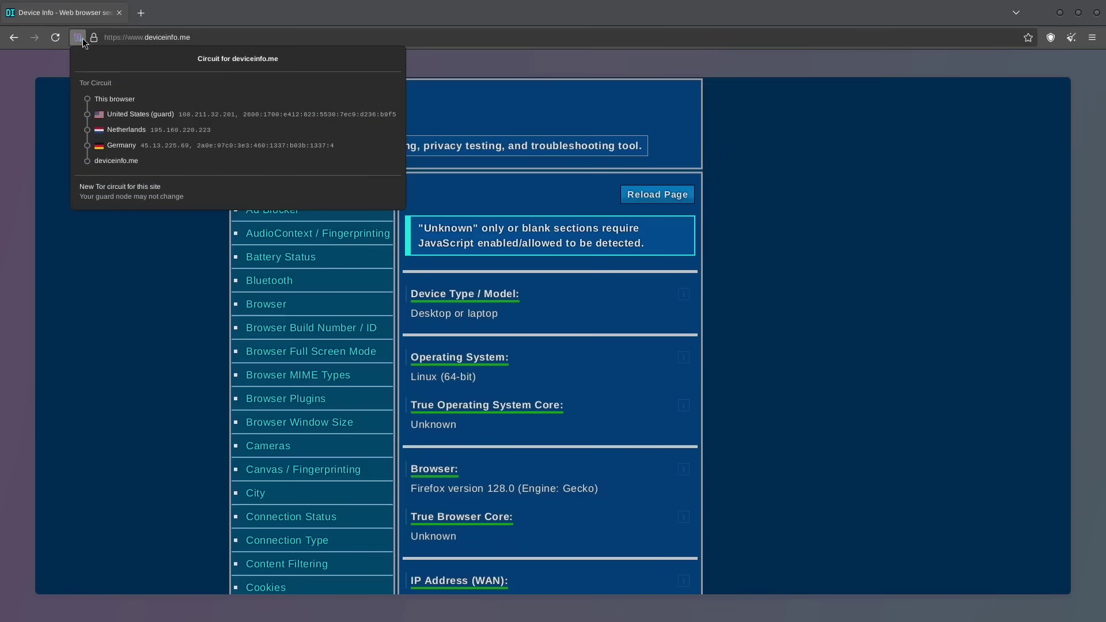